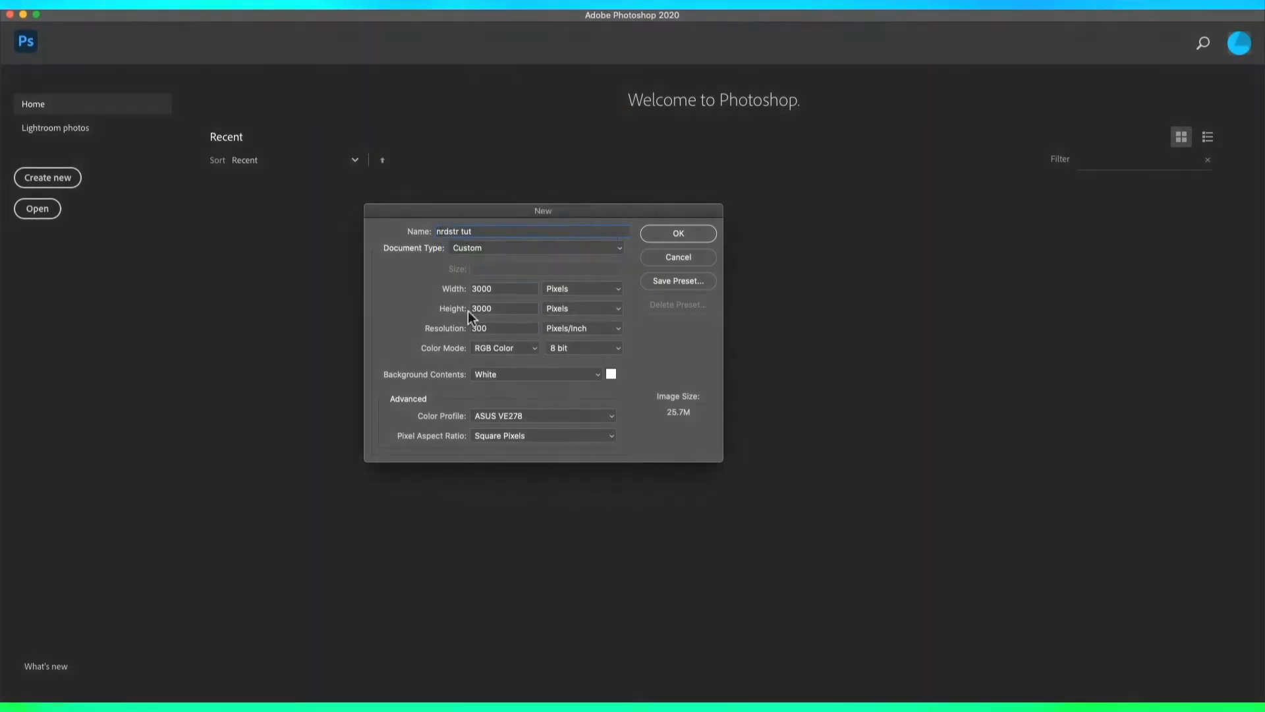
Create a 3000 x 3000 pixel RGB document at 300 pixels/inch with a white background.
{"action": "left_click", "coordinate": [584, 289]}
{"action": "left_click", "coordinate": [557, 296]}
{"action": "left_click", "coordinate": [556, 291]}
{"action": "left_click", "coordinate": [556, 278]}
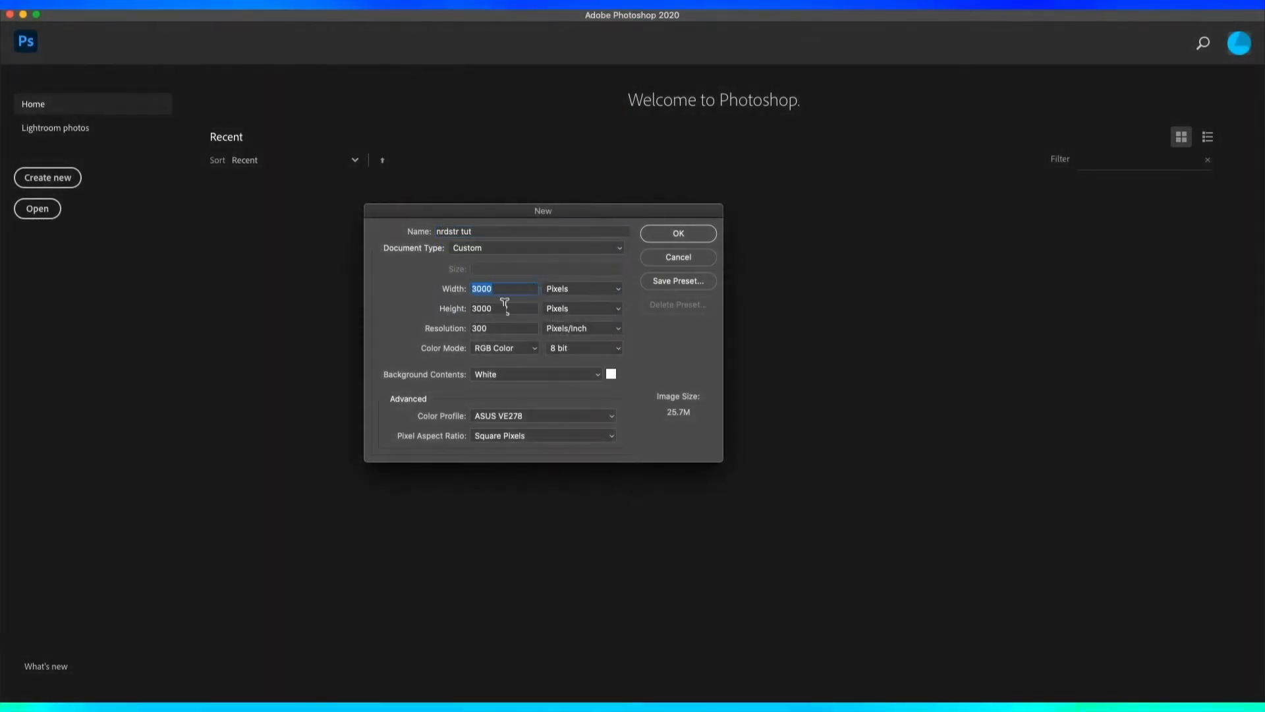
{"action": "left_click", "coordinate": [501, 332]}
{"action": "type", "text": "300"}
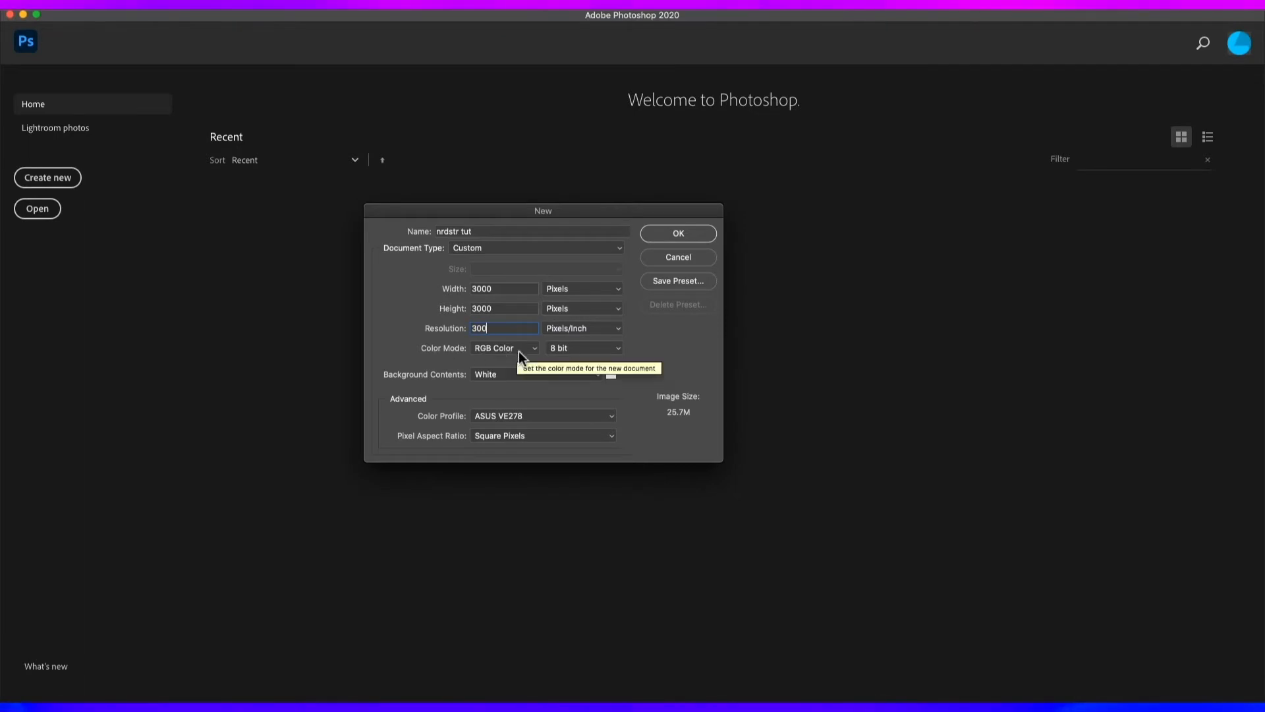
{"action": "left_click", "coordinate": [442, 361]}
{"action": "left_click", "coordinate": [678, 233]}
Rename the background layer as bg.
{"action": "double_click", "coordinate": [1144, 485]}
{"action": "type", "text": "bg"}
{"action": "key", "text": "Return"}
Add a Gradient Overlay effect to the bg layer.
{"action": "double_click", "coordinate": [1173, 488]}
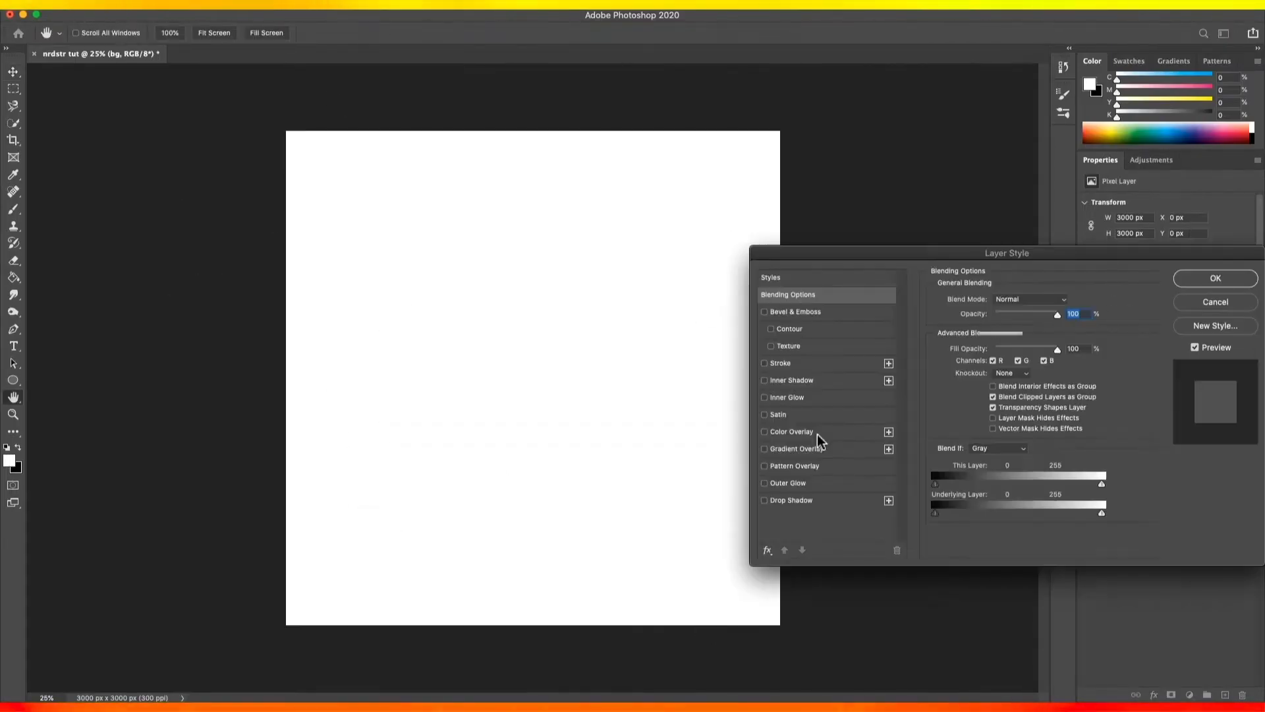
{"action": "left_click", "coordinate": [792, 432]}
{"action": "left_click", "coordinate": [764, 432]}
{"action": "left_click", "coordinate": [765, 449]}
{"action": "left_click", "coordinate": [796, 448]}
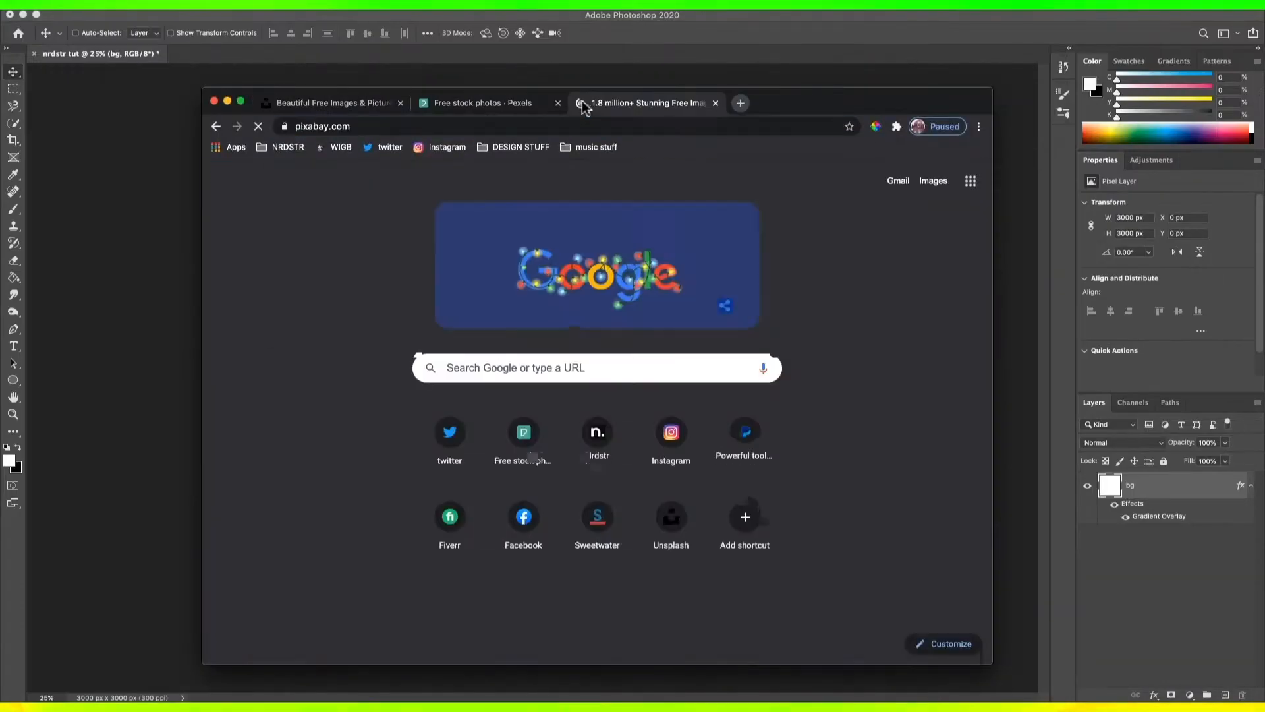
Switch to the web browser and look through the free stock photos on Pexels.
{"action": "left_click", "coordinate": [742, 103]}
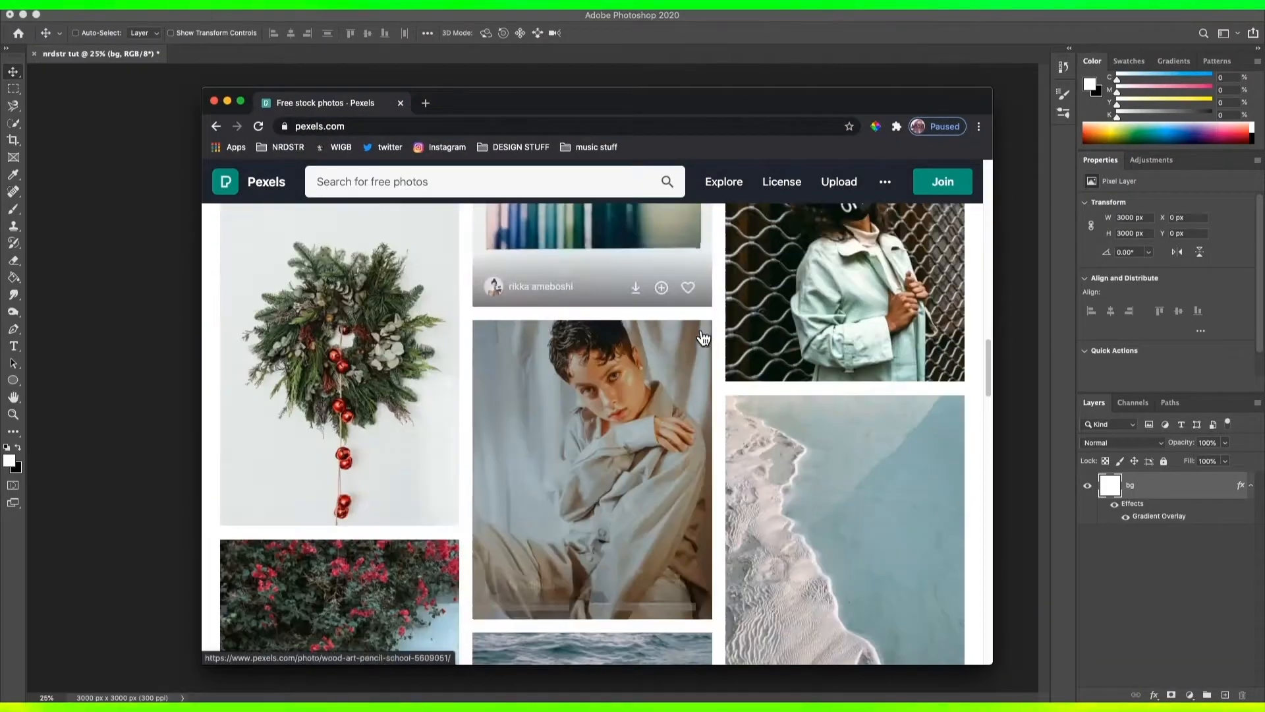
{"action": "scroll", "coordinate": [659, 429], "scroll_direction": "down", "scroll_amount": 15}
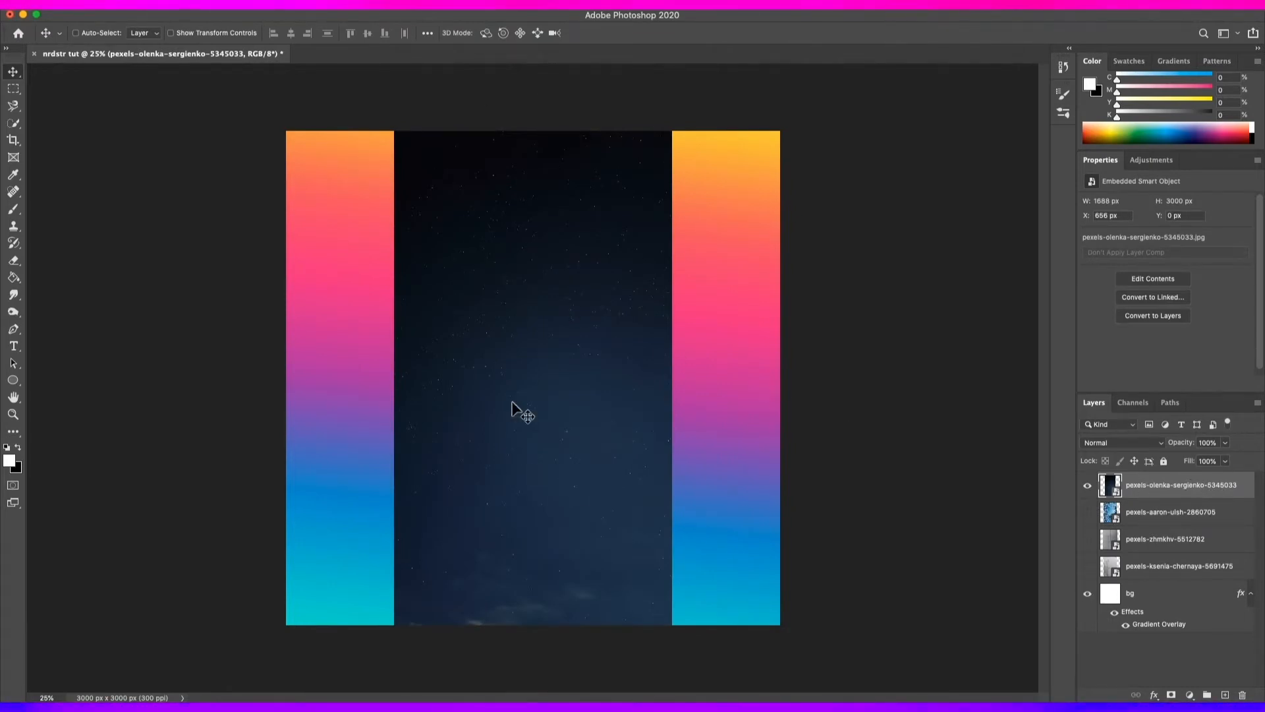
Stretch the night sky photo horizontally with Free Transform to 31.75% width so it spans the full canvas.
{"action": "key", "text": "super+t"}
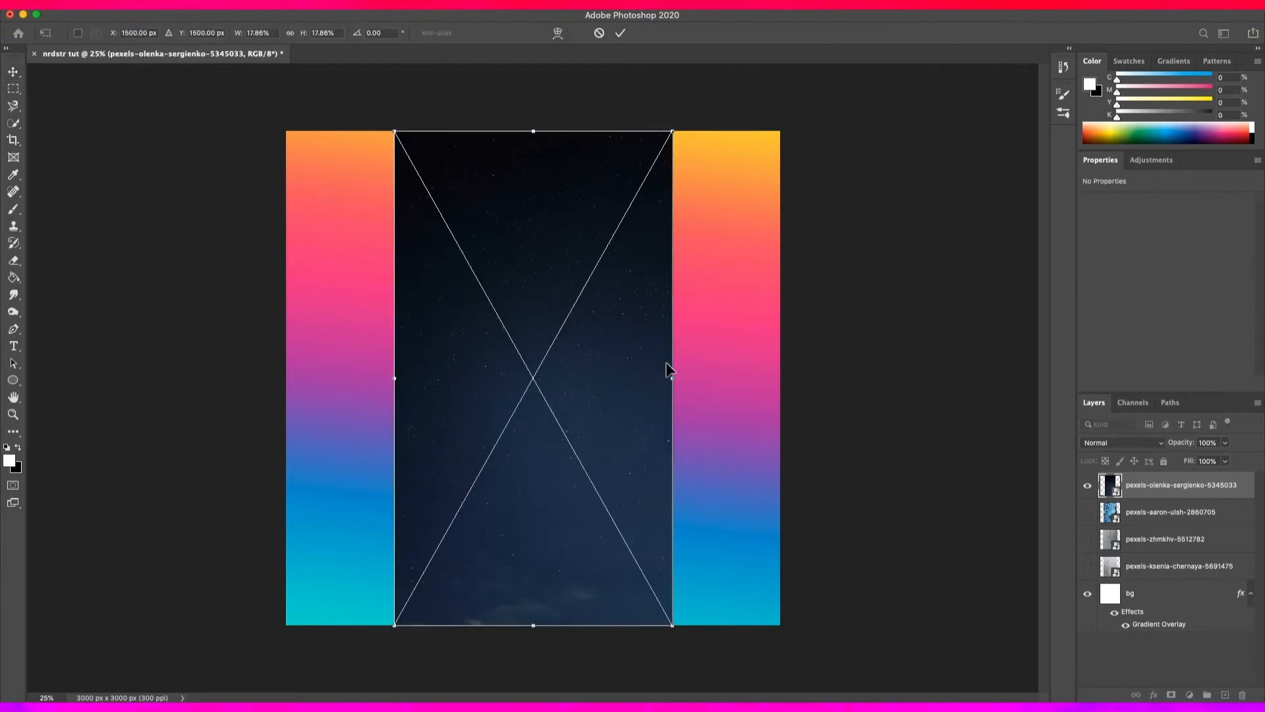
{"action": "left_click_drag", "start_coordinate": [673, 378], "coordinate": [782, 378]}
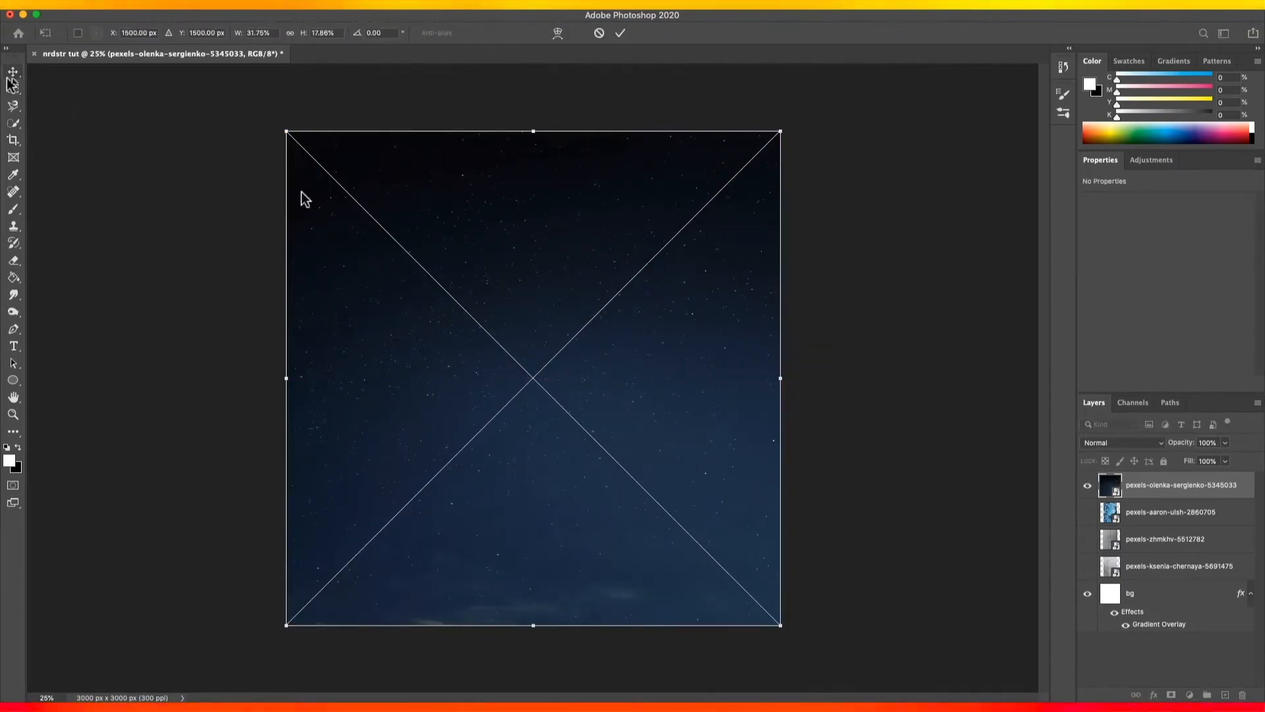
{"action": "key", "text": "Return"}
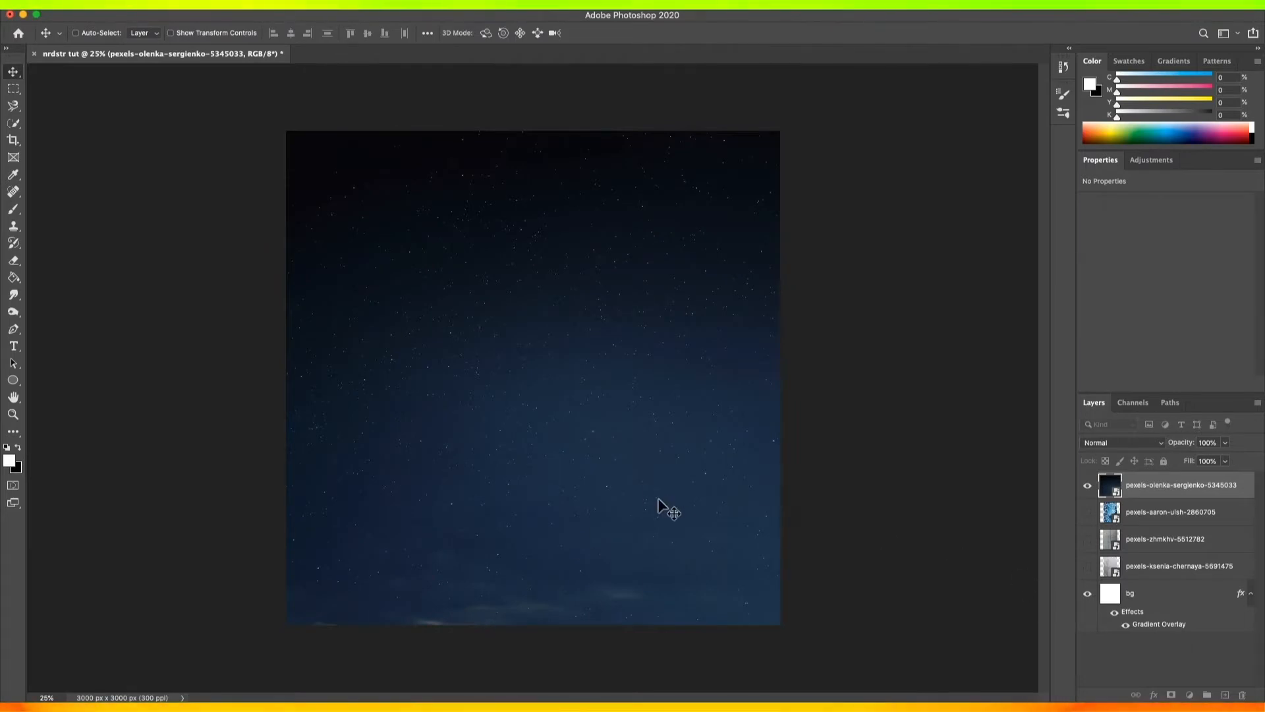
Inspect the stars up close and rasterize the night sky photo layer.
{"action": "scroll", "coordinate": [685, 557], "scroll_direction": "up", "scroll_amount": 5}
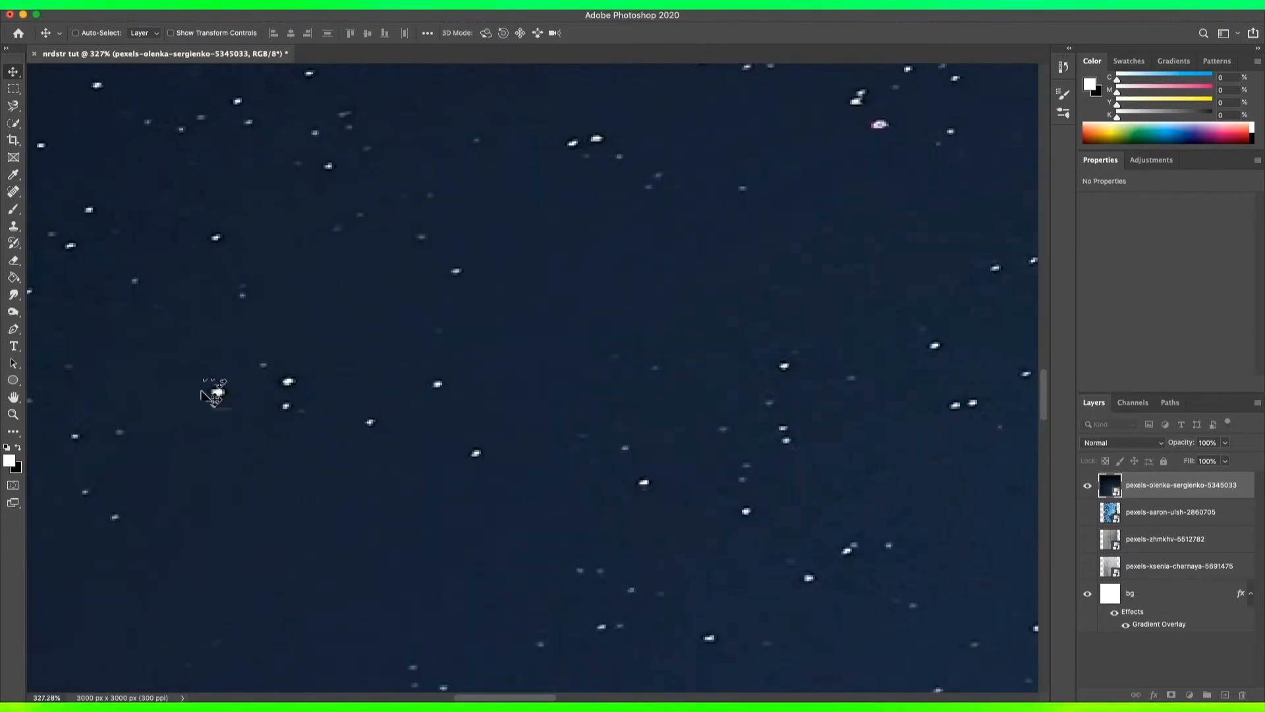
{"action": "scroll", "coordinate": [532, 449], "scroll_direction": "down", "scroll_amount": 8}
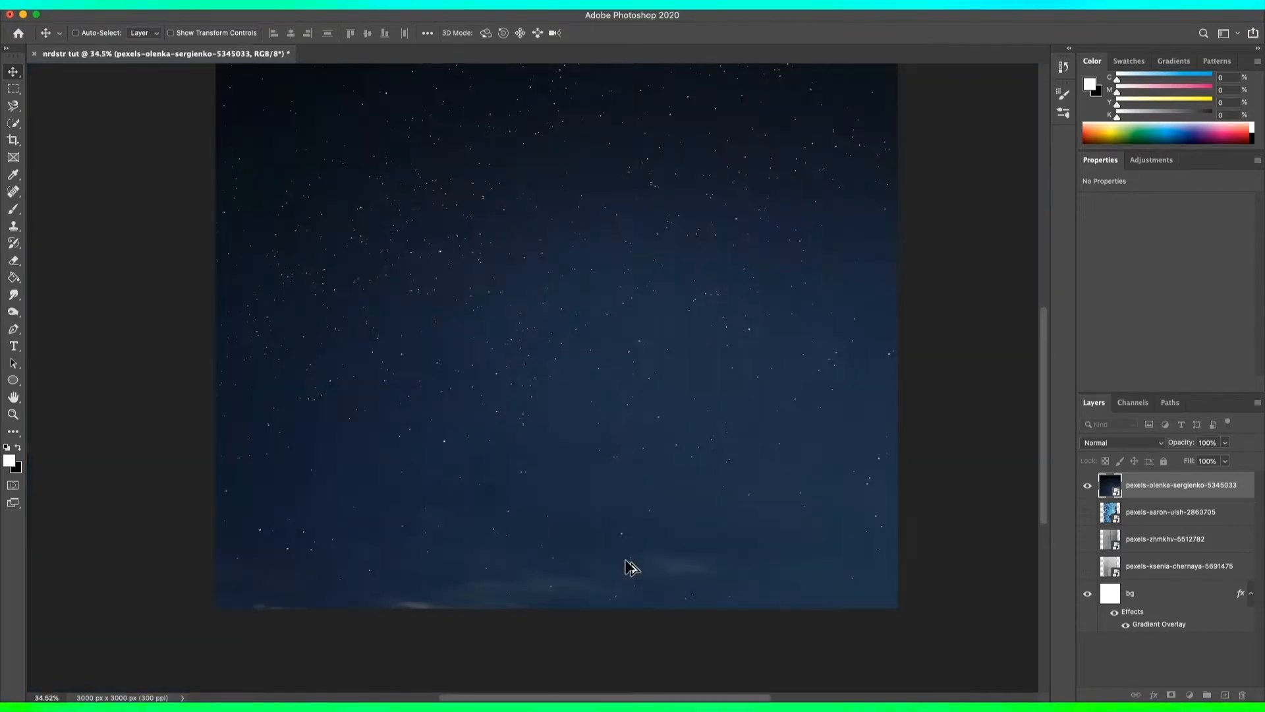
{"action": "scroll", "coordinate": [598, 369], "scroll_direction": "down", "scroll_amount": 3}
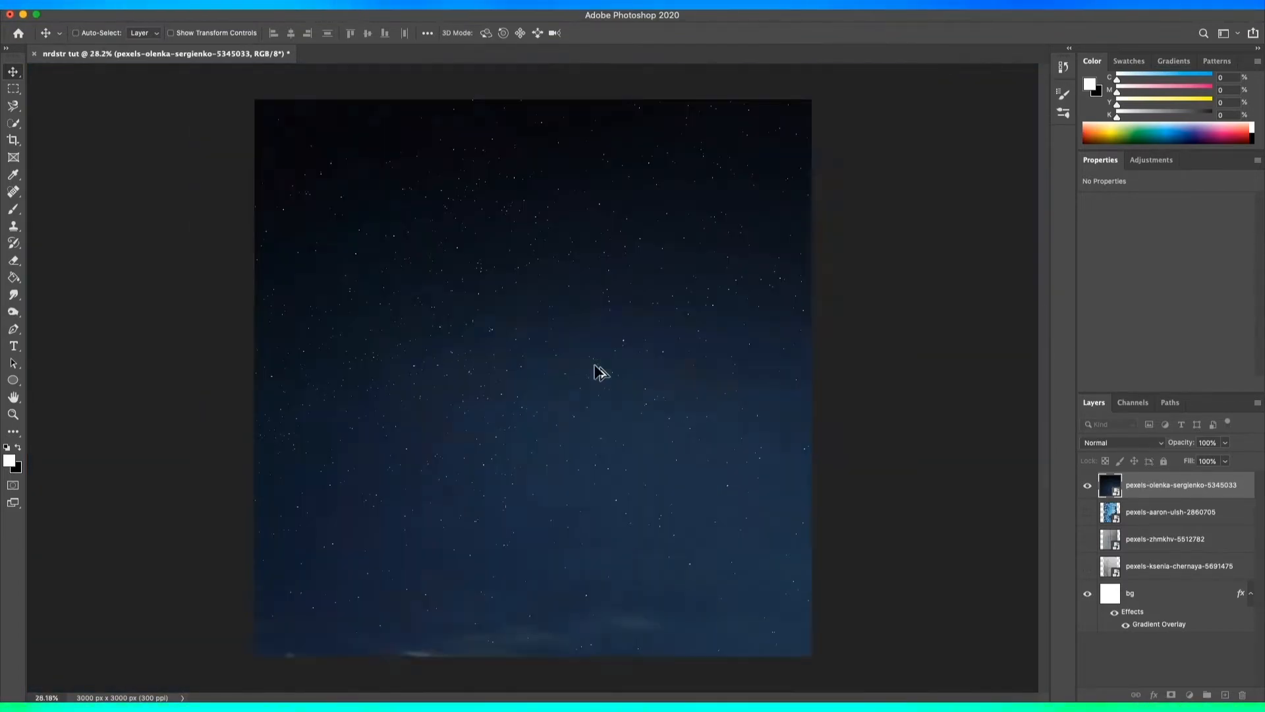
{"action": "scroll", "coordinate": [598, 369], "scroll_direction": "up", "scroll_amount": 2}
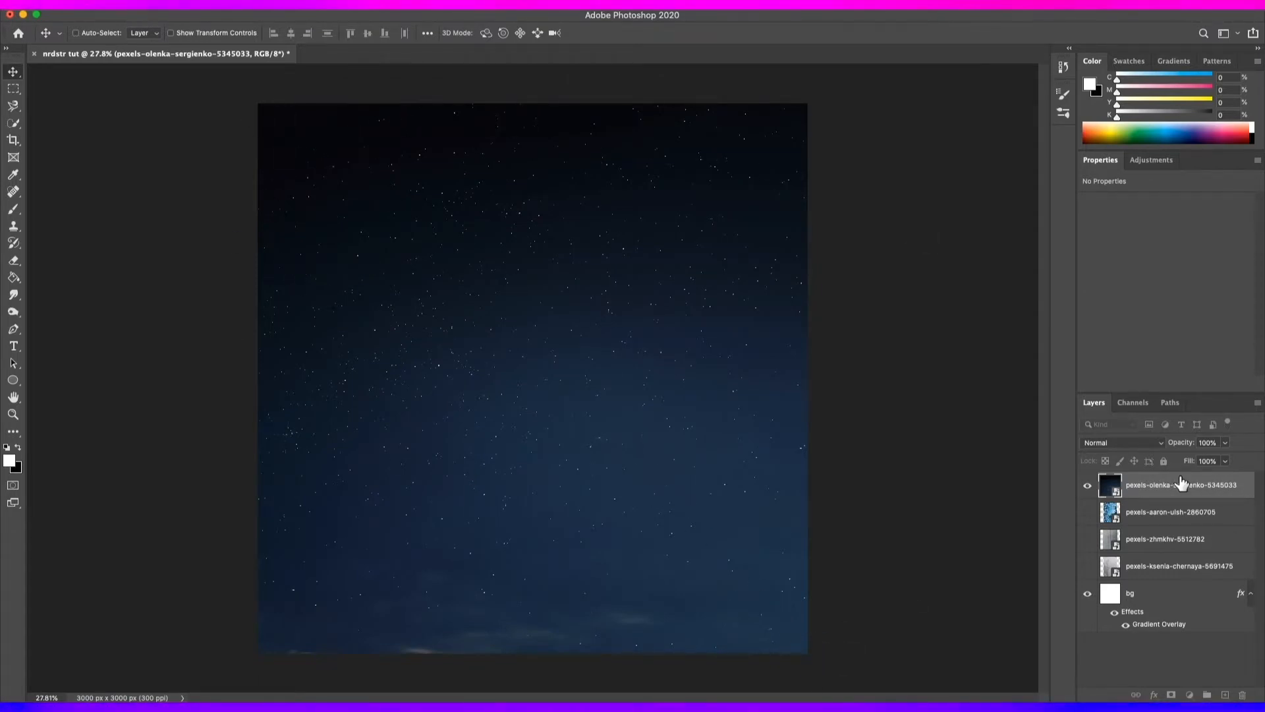
{"action": "right_click", "coordinate": [1181, 485]}
{"action": "left_click", "coordinate": [1091, 358]}
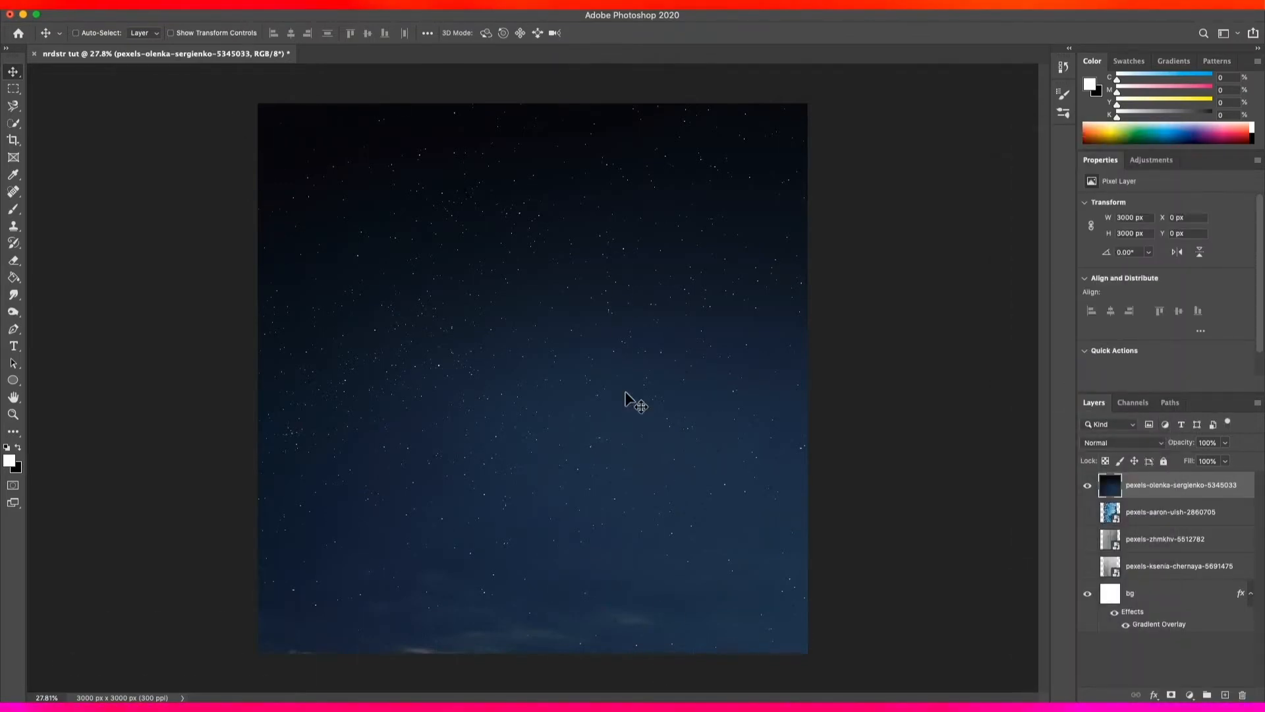
{"action": "key", "text": "super+u"}
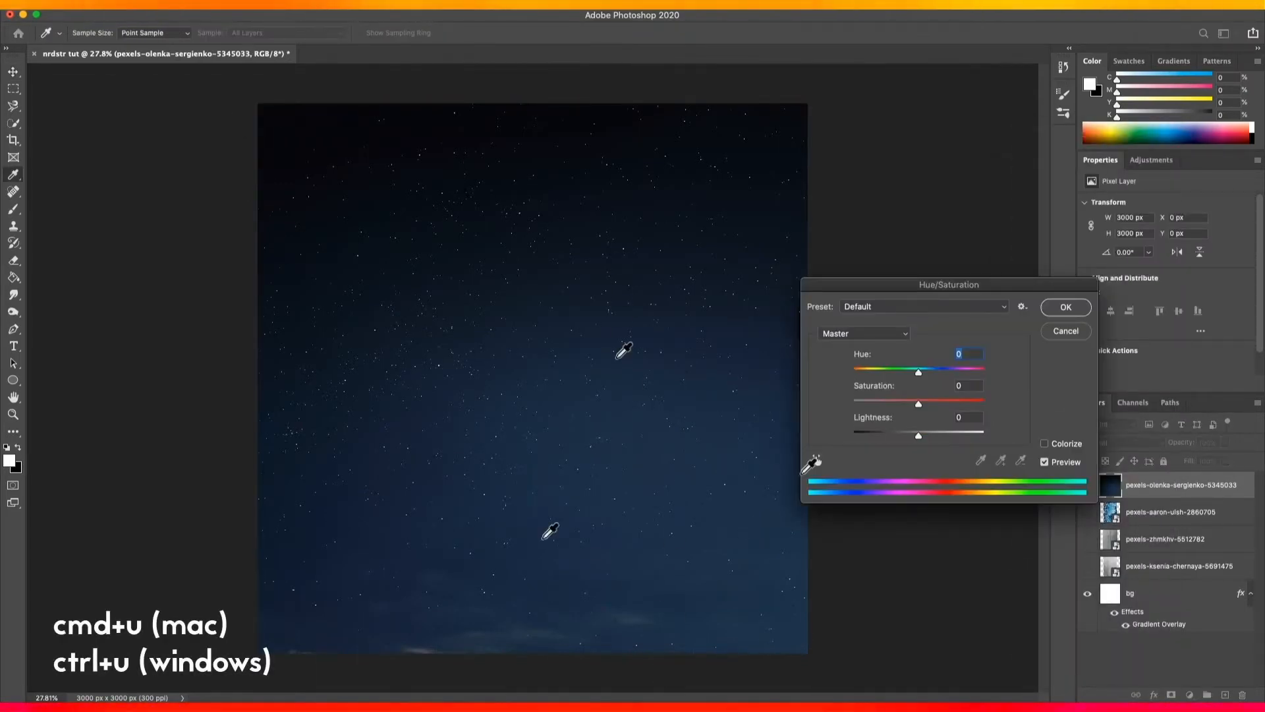
{"action": "left_click", "coordinate": [1061, 333]}
{"action": "key", "text": "v"}
Try the Darken blend mode on the night sky layer and restore it to Normal.
{"action": "left_click", "coordinate": [1120, 442]}
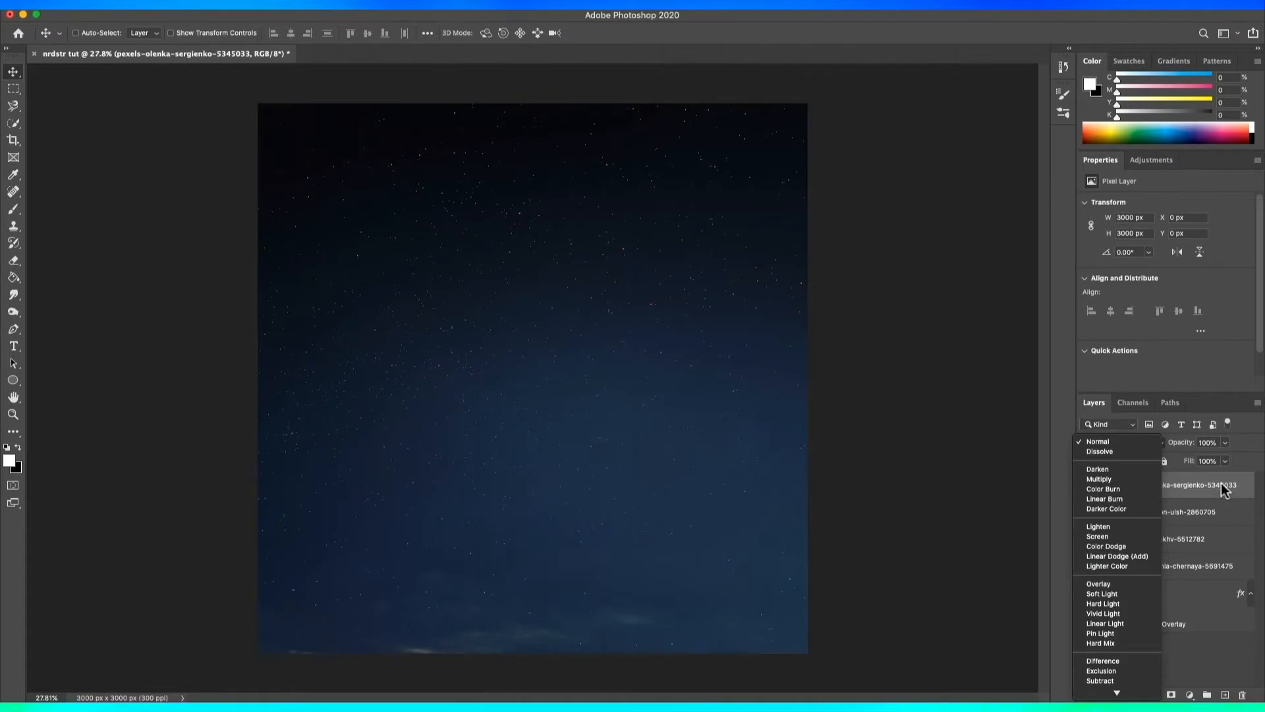
{"action": "left_click", "coordinate": [1222, 490]}
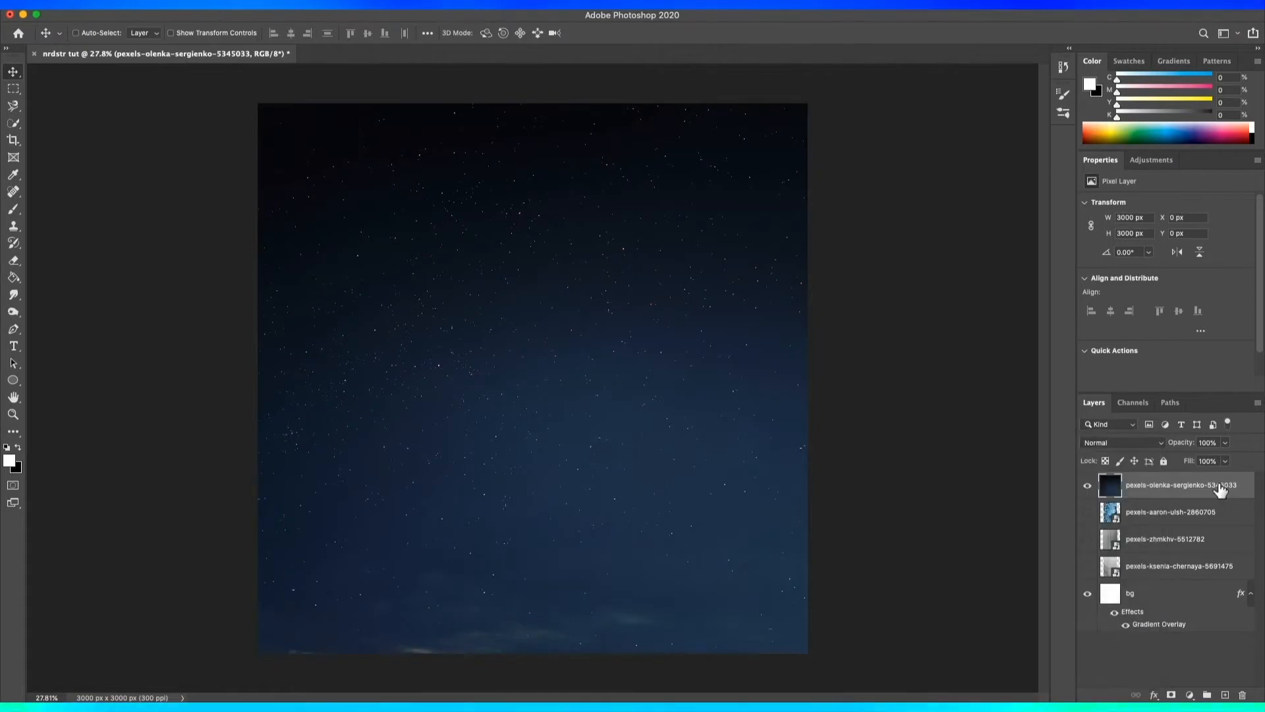
{"action": "left_click", "coordinate": [1107, 442]}
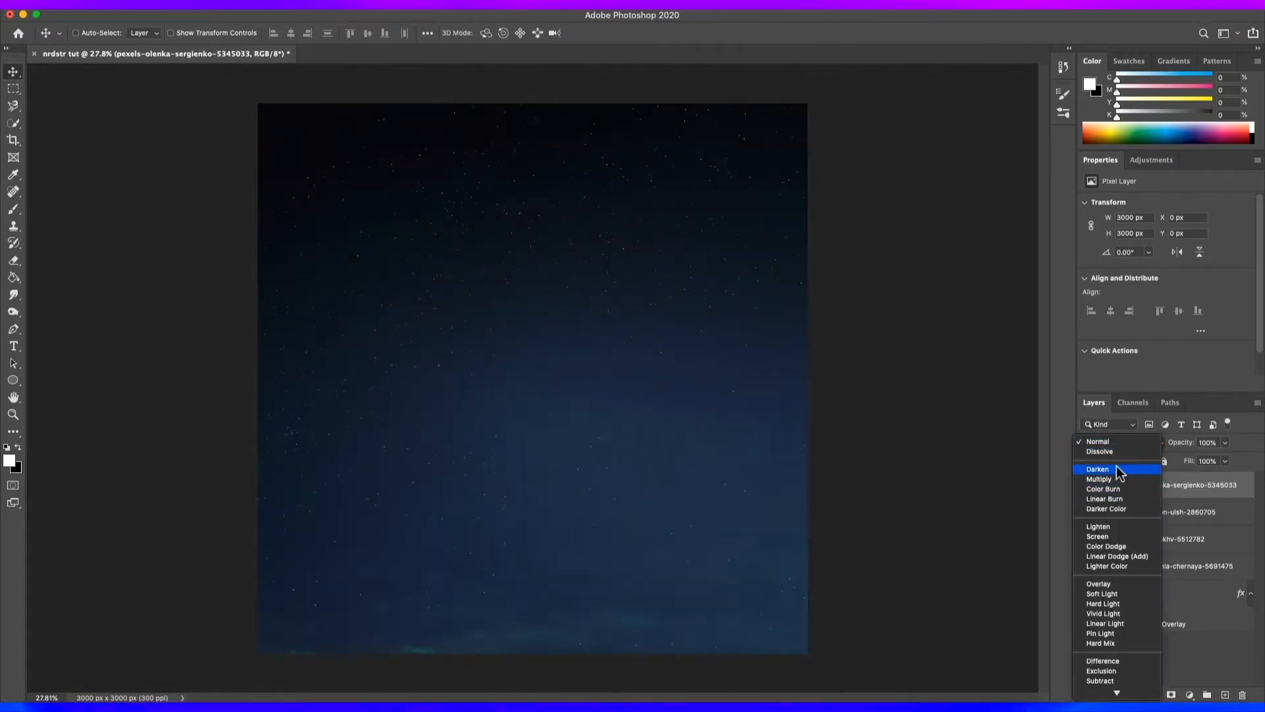
{"action": "left_click", "coordinate": [1116, 467]}
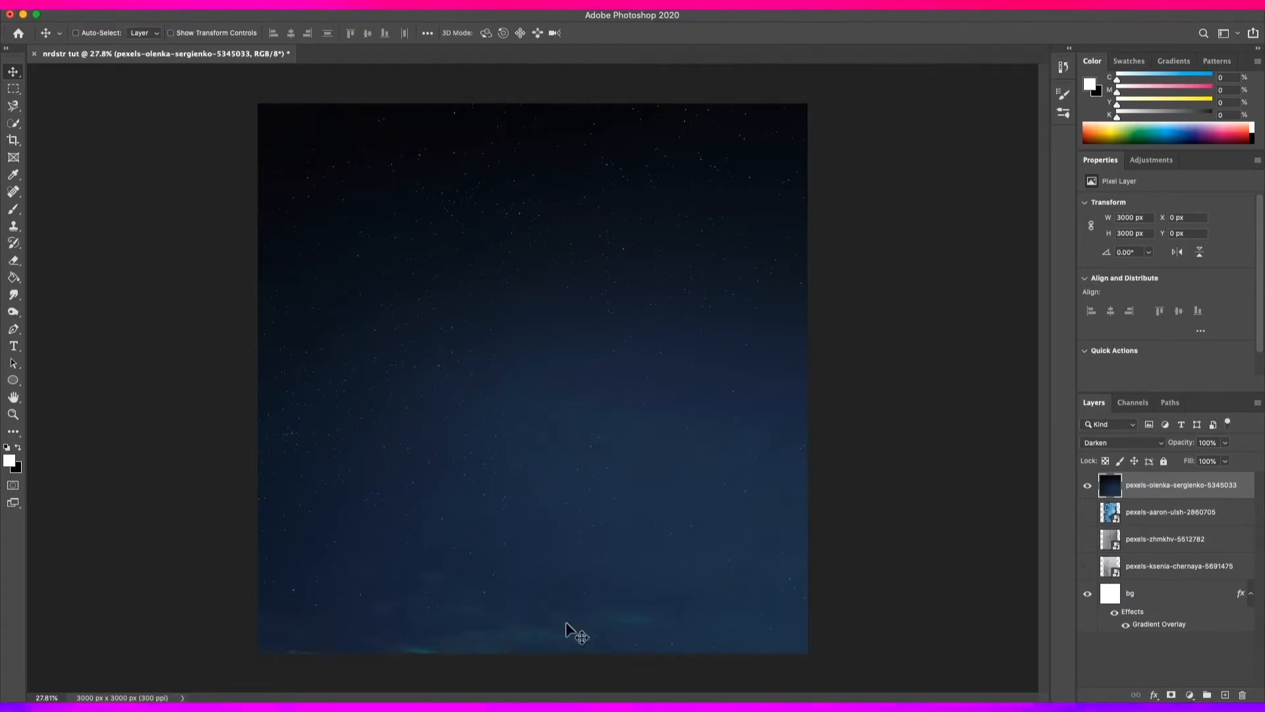
{"action": "left_click", "coordinate": [1099, 443]}
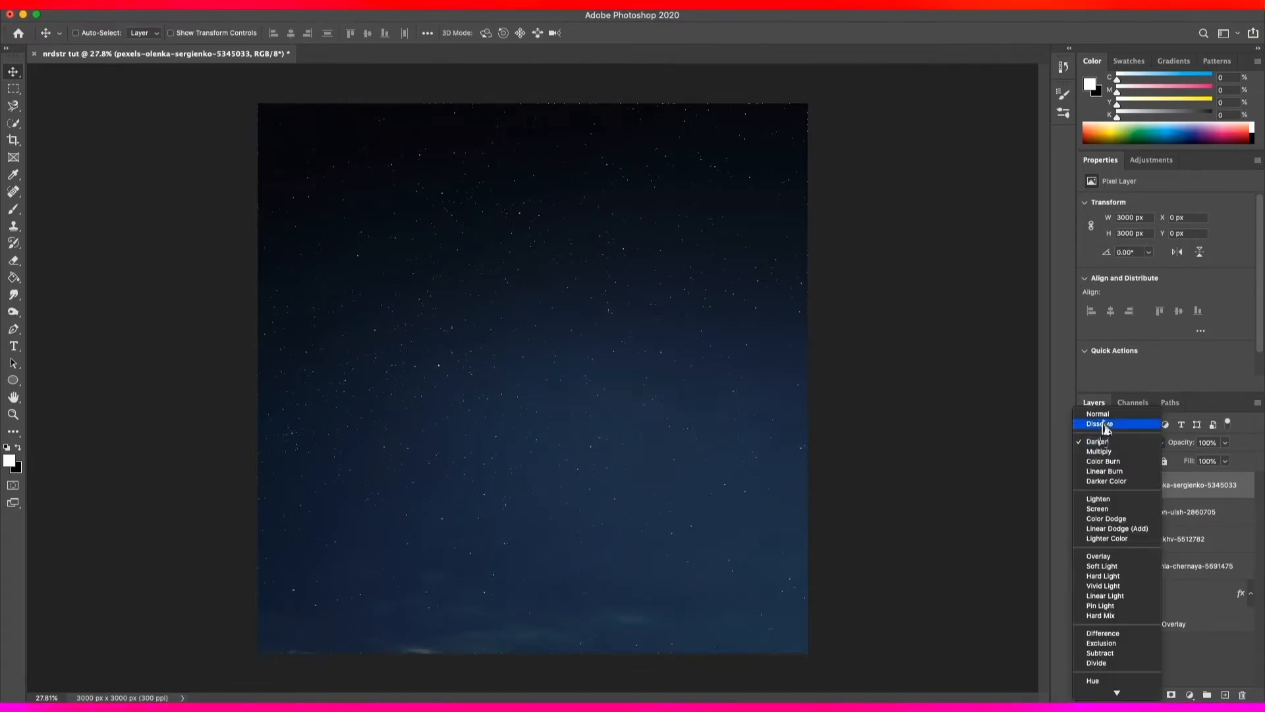
{"action": "left_click", "coordinate": [1107, 415]}
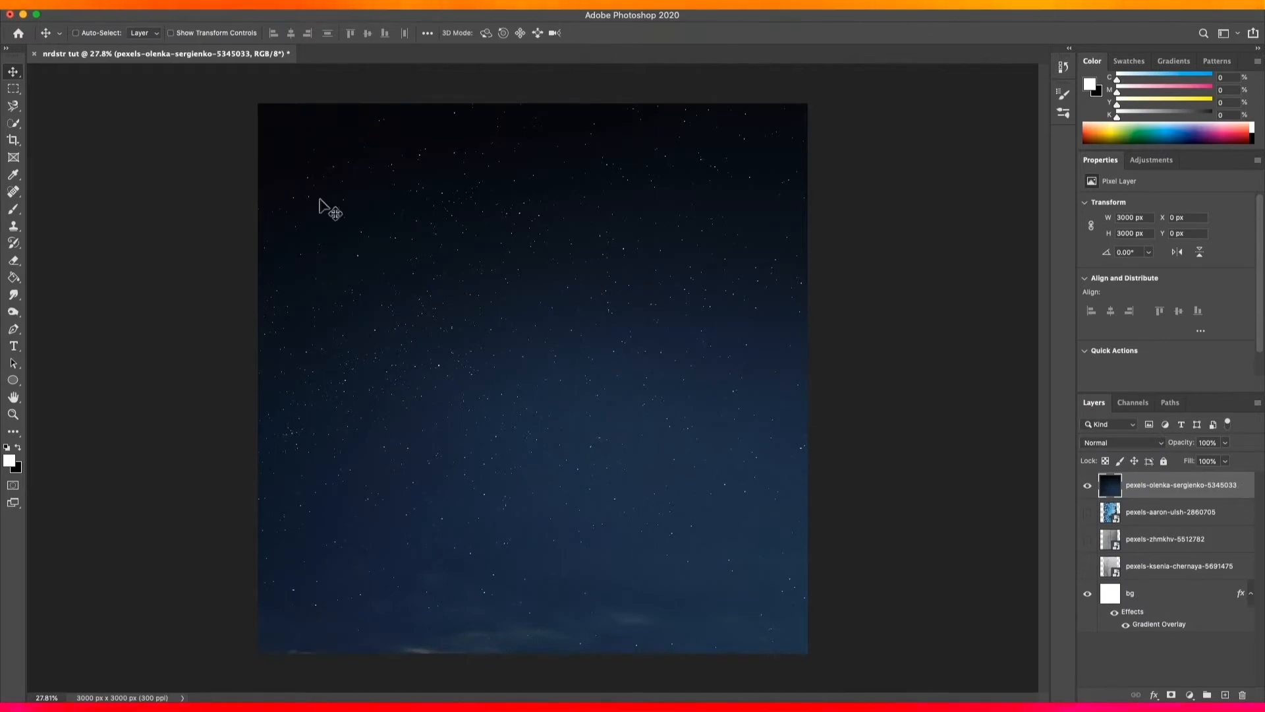
Desaturate the night sky layer with Hue/Saturation, using a saturation of -100 and a hue of +1.
{"action": "key", "text": "super+u"}
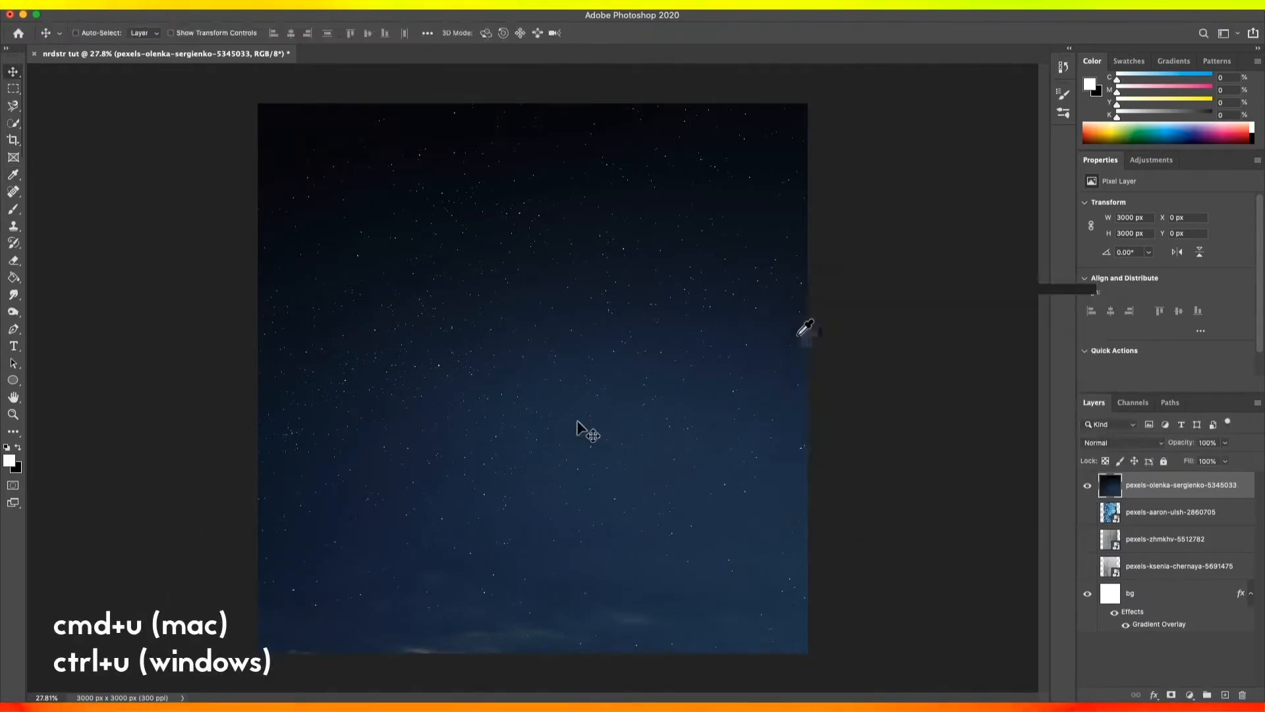
{"action": "left_click_drag", "start_coordinate": [907, 285], "coordinate": [903, 193]}
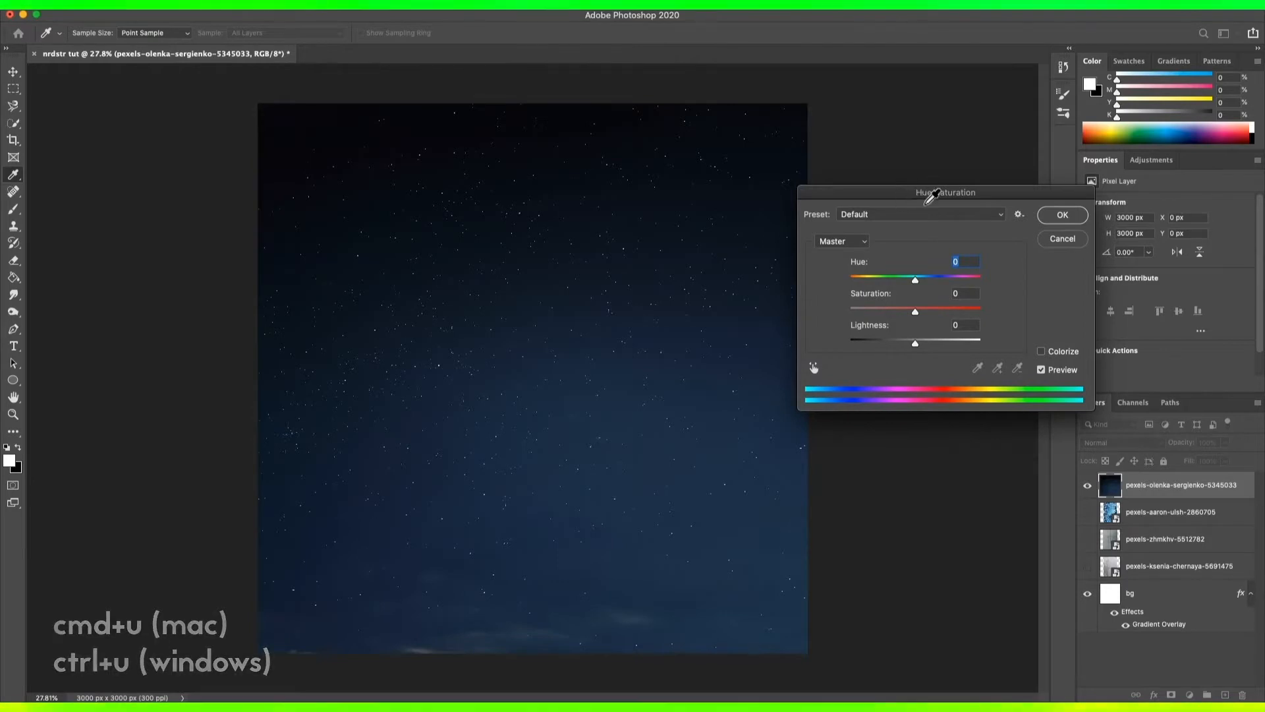
{"action": "left_click_drag", "start_coordinate": [929, 195], "coordinate": [910, 245]}
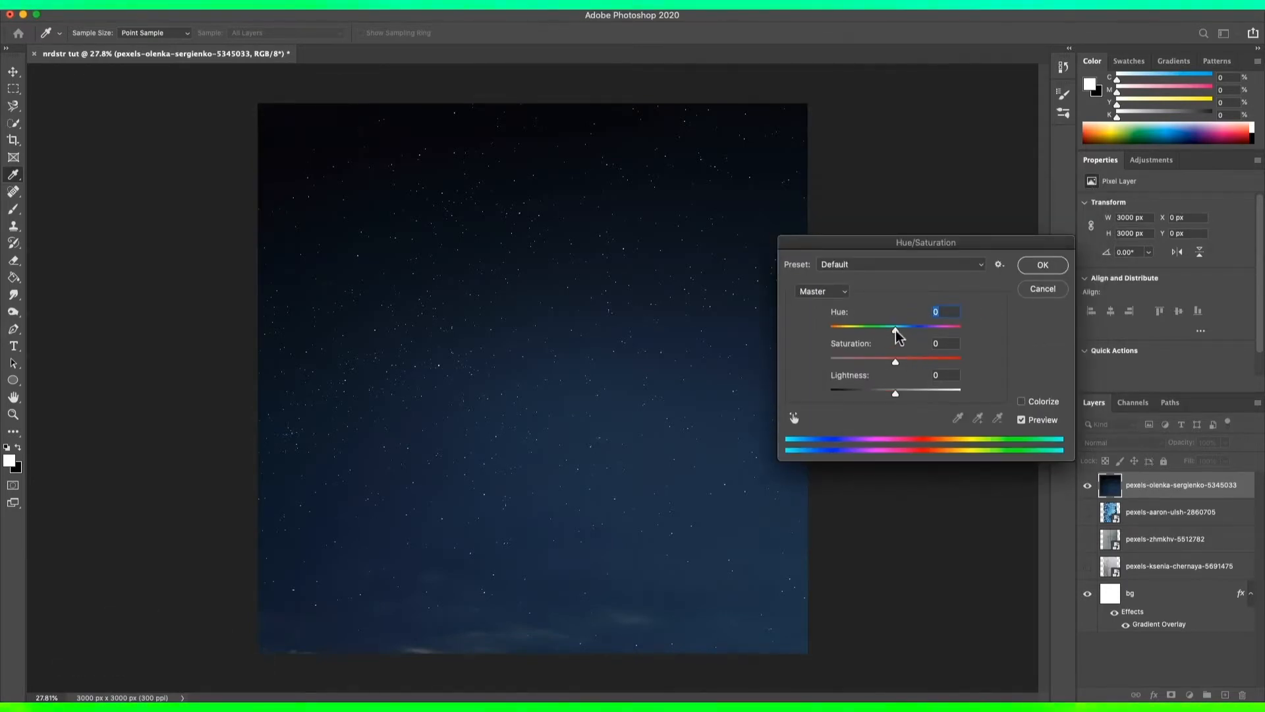
{"action": "left_click_drag", "start_coordinate": [897, 332], "coordinate": [843, 327]}
{"action": "left_click_drag", "start_coordinate": [962, 329], "coordinate": [596, 274]}
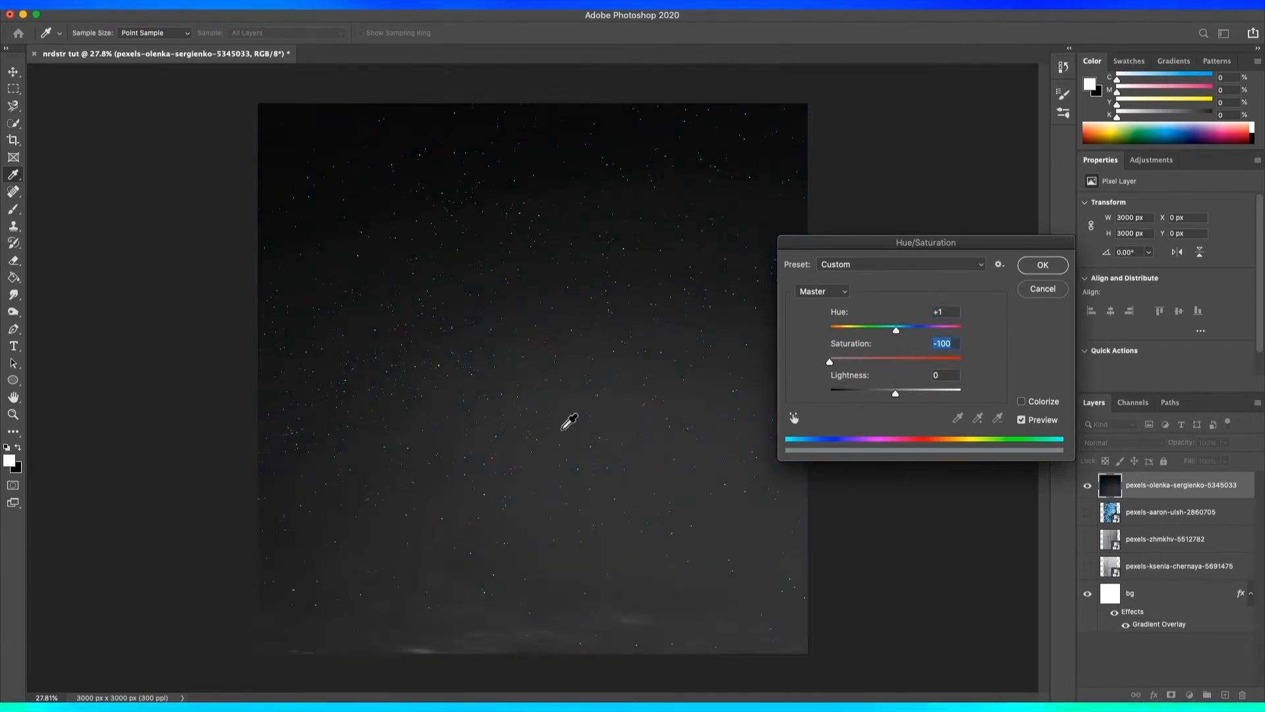
{"action": "left_click", "coordinate": [1042, 265]}
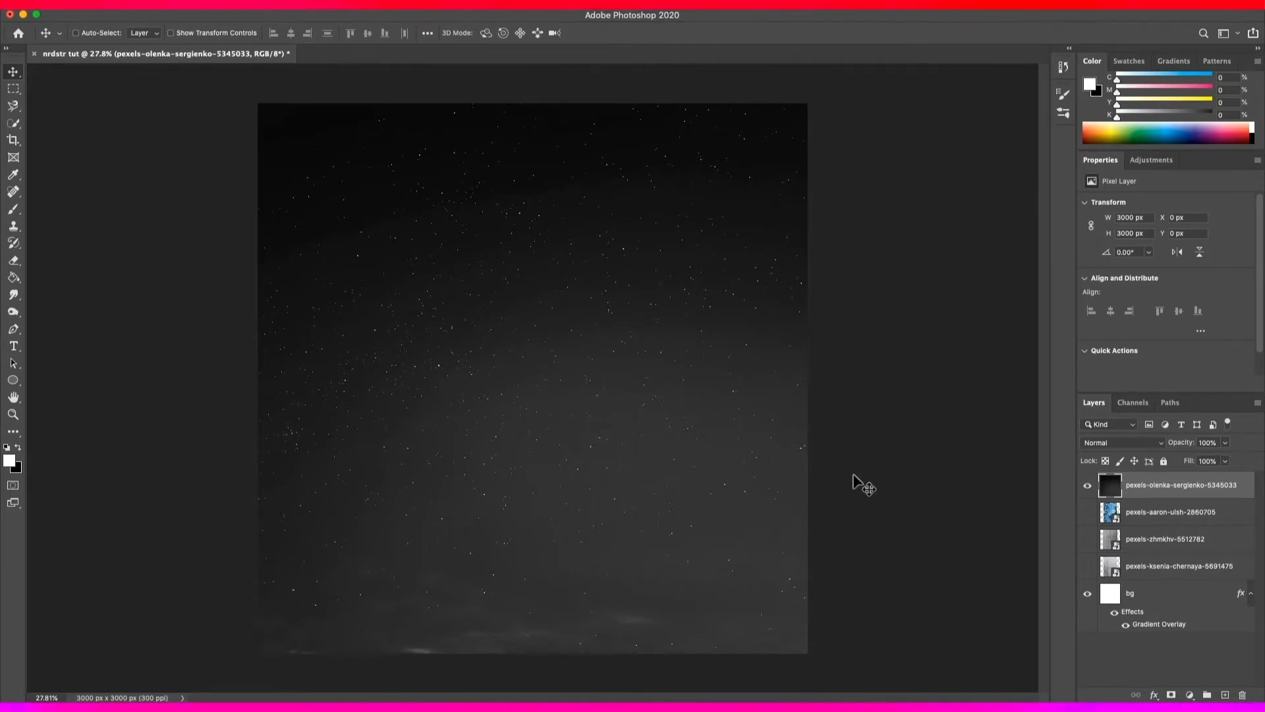
Darken the night sky layer with Levels by setting the midtone input level to 0.31.
{"action": "key", "text": "super+l"}
{"action": "left_click_drag", "start_coordinate": [907, 258], "coordinate": [751, 253]}
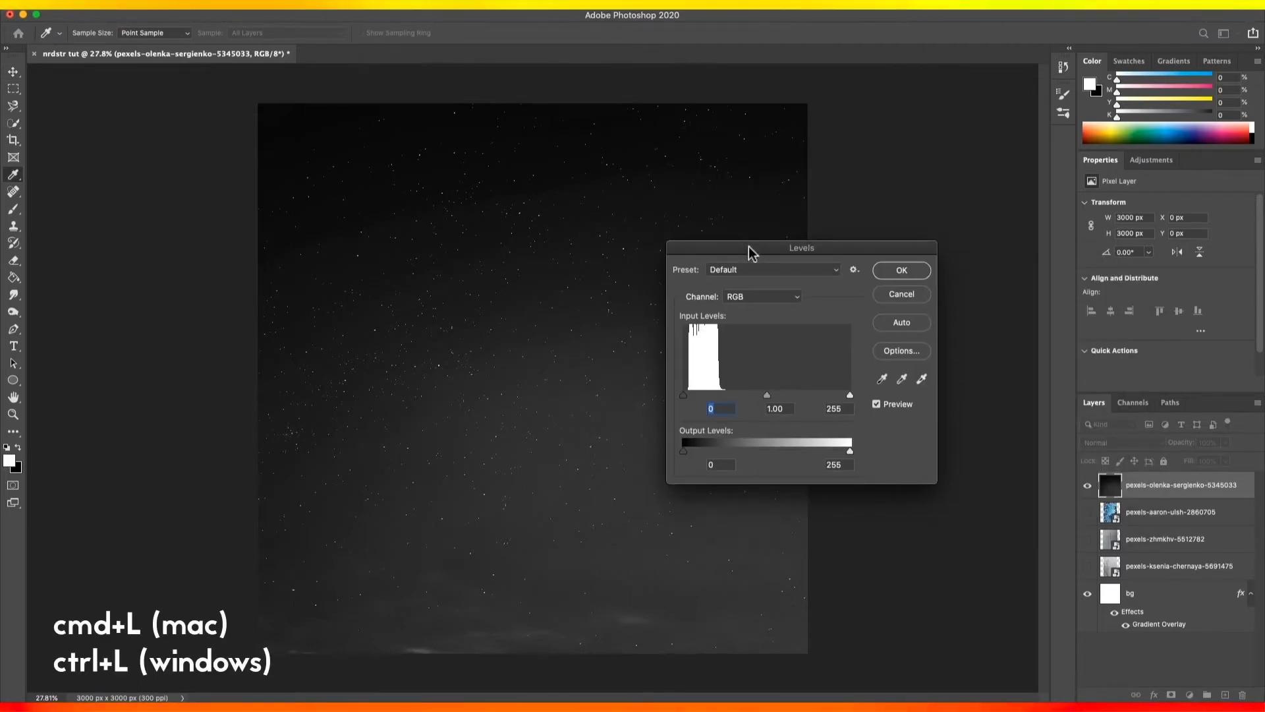
{"action": "left_click_drag", "start_coordinate": [837, 246], "coordinate": [987, 224]}
{"action": "left_click_drag", "start_coordinate": [917, 374], "coordinate": [966, 377]}
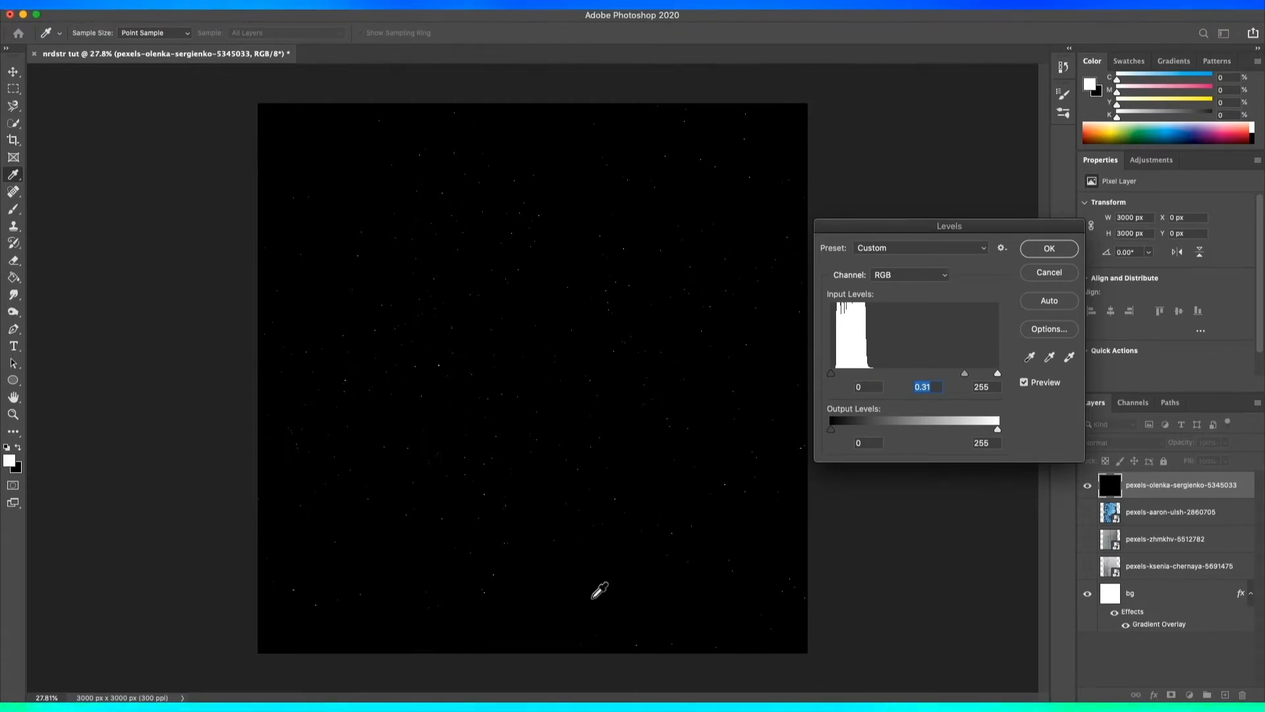
{"action": "left_click", "coordinate": [1050, 249]}
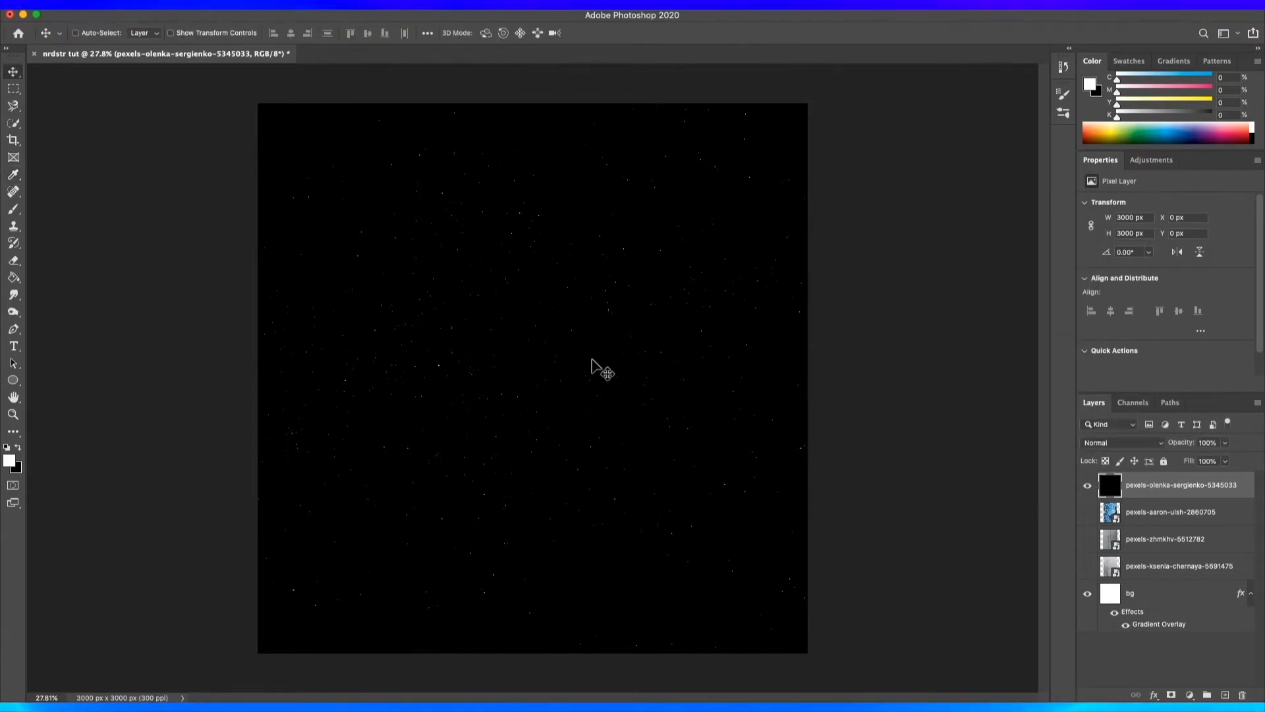
Set the night sky layer's blend mode to Screen so only the stars overlay the gradient.
{"action": "scroll", "coordinate": [475, 290], "scroll_direction": "up", "scroll_amount": 10}
{"action": "scroll", "coordinate": [725, 409], "scroll_direction": "down", "scroll_amount": 10}
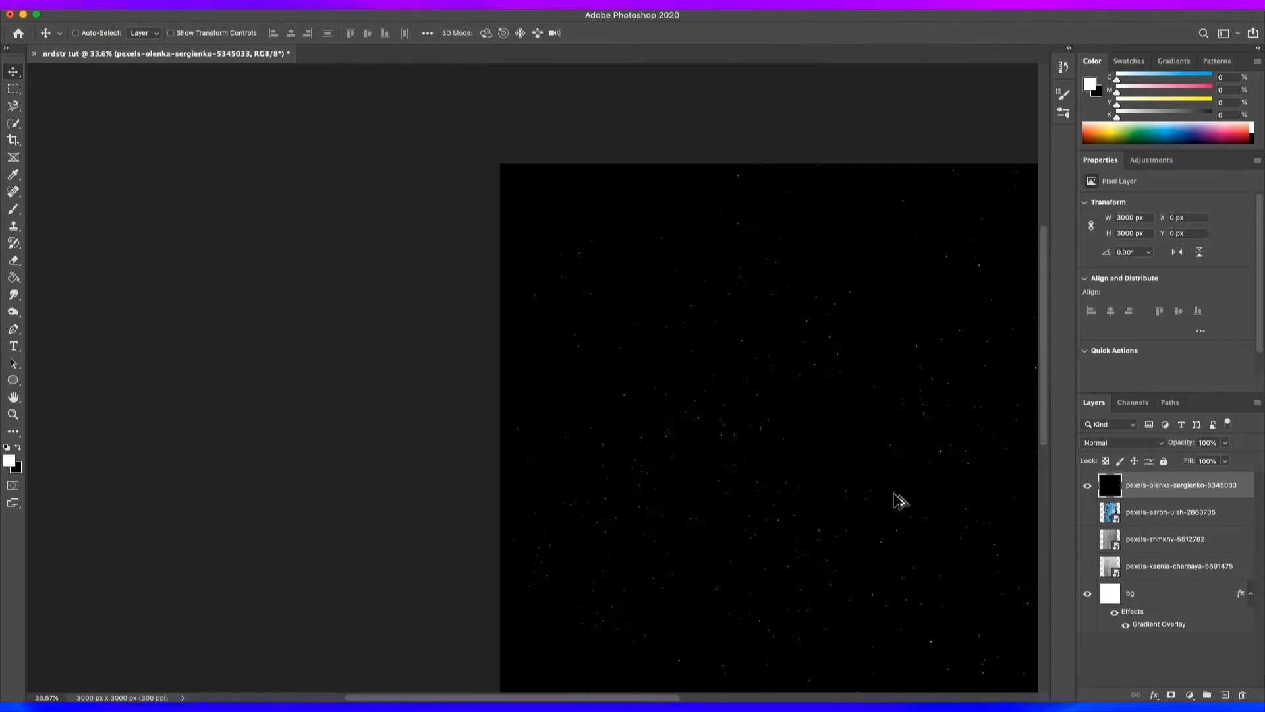
{"action": "scroll", "coordinate": [602, 425], "scroll_direction": "down", "scroll_amount": 1}
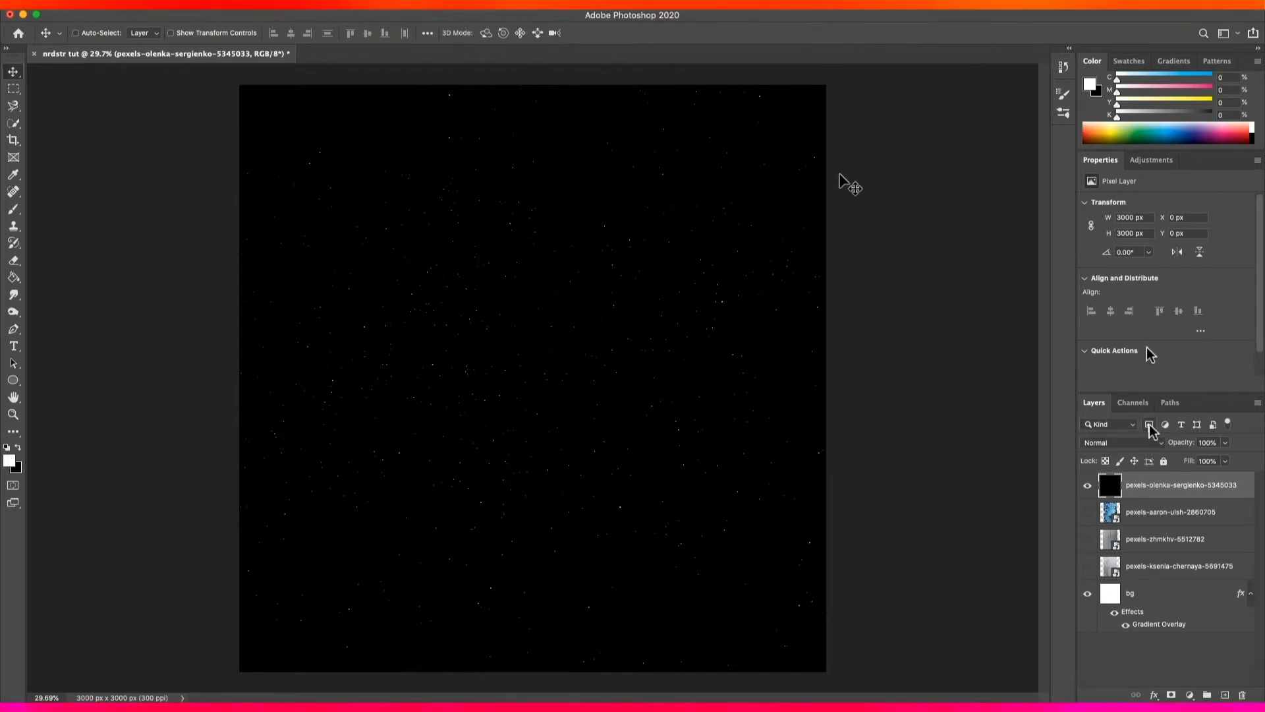
{"action": "left_click", "coordinate": [1124, 442]}
{"action": "left_click", "coordinate": [1114, 538]}
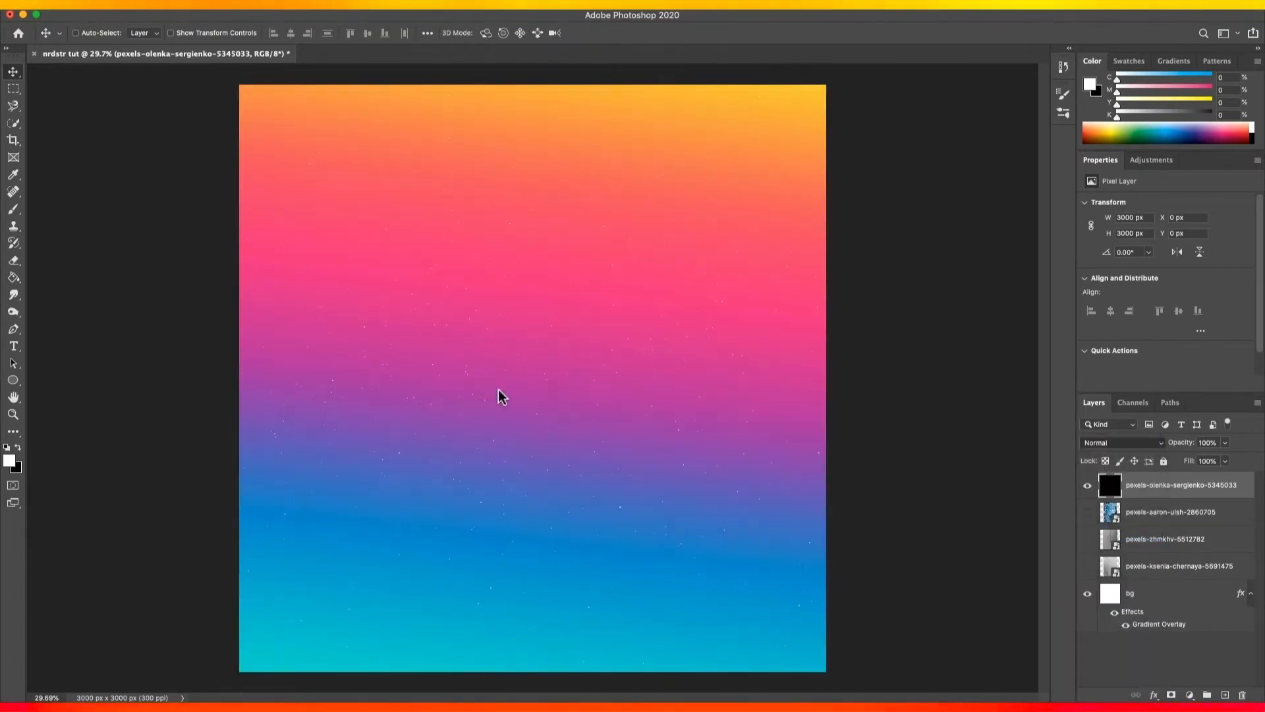
Check the stars over the gradient and duplicate the night sky layer.
{"action": "scroll", "coordinate": [499, 395], "scroll_direction": "up", "scroll_amount": 10}
{"action": "scroll", "coordinate": [533, 285], "scroll_direction": "down", "scroll_amount": 6}
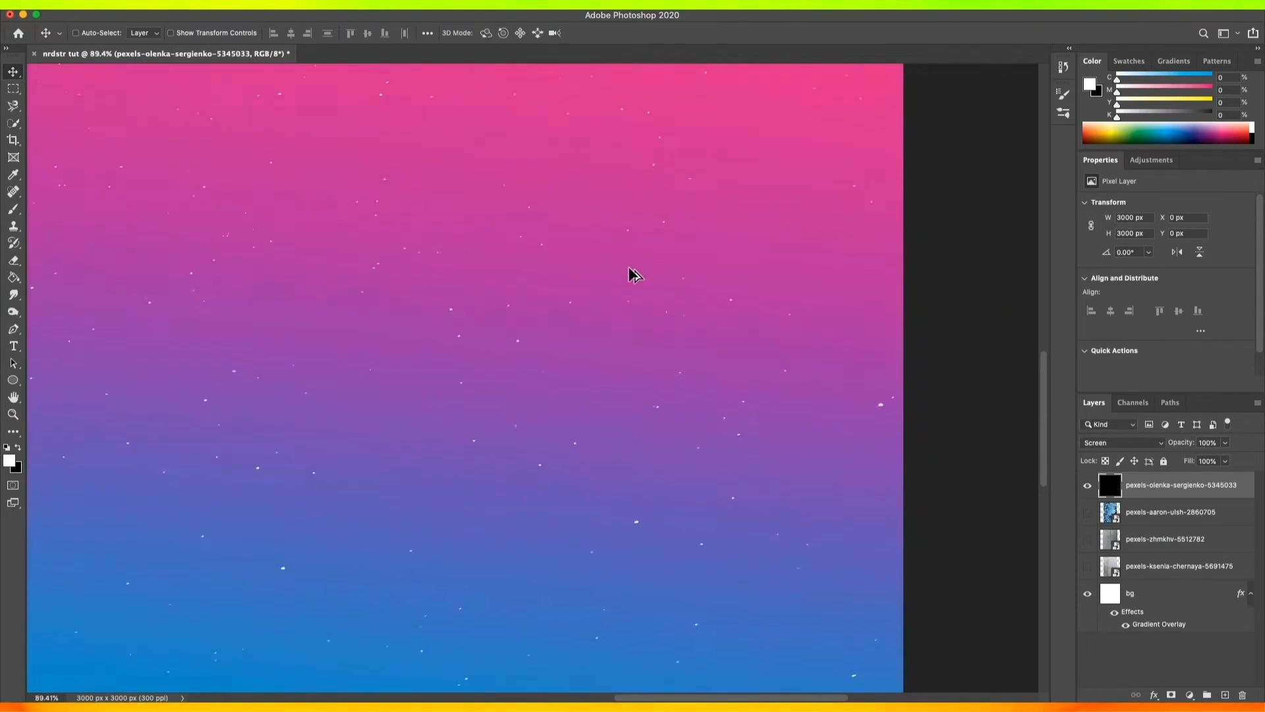
{"action": "scroll", "coordinate": [629, 269], "scroll_direction": "down", "scroll_amount": 6}
{"action": "right_click", "coordinate": [1179, 485]}
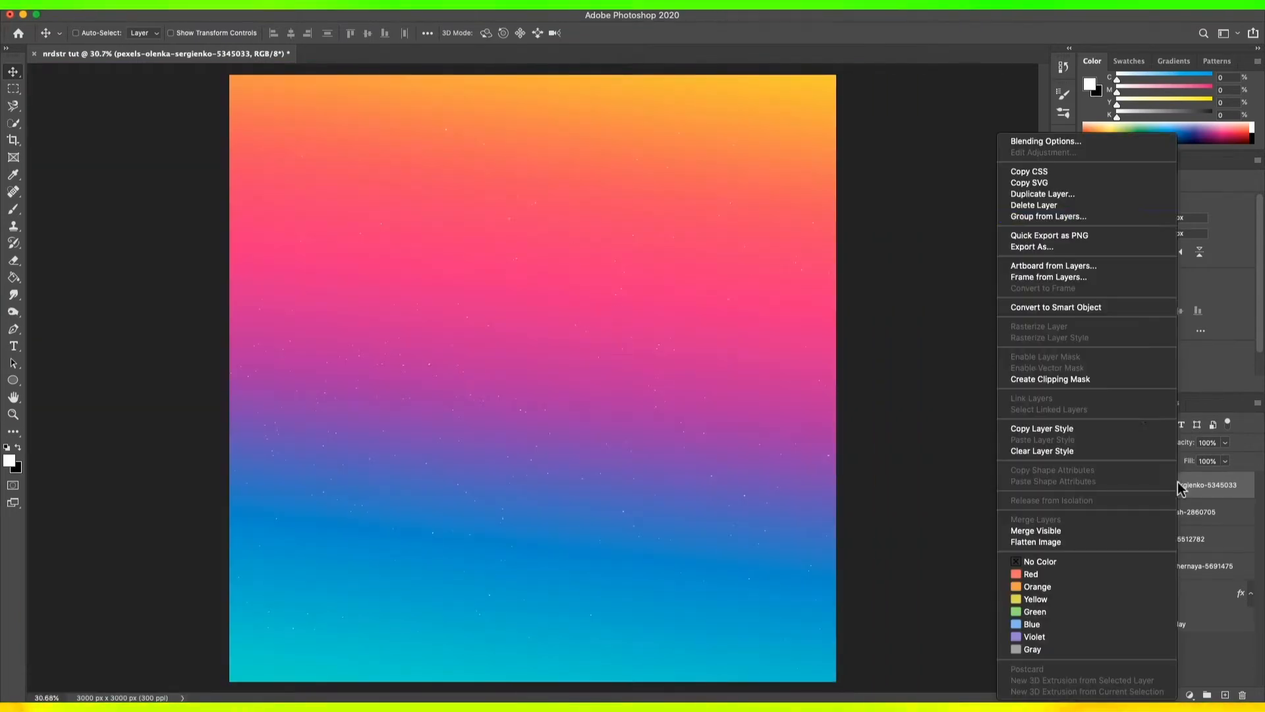
{"action": "left_click", "coordinate": [1079, 197]}
{"action": "left_click", "coordinate": [751, 308]}
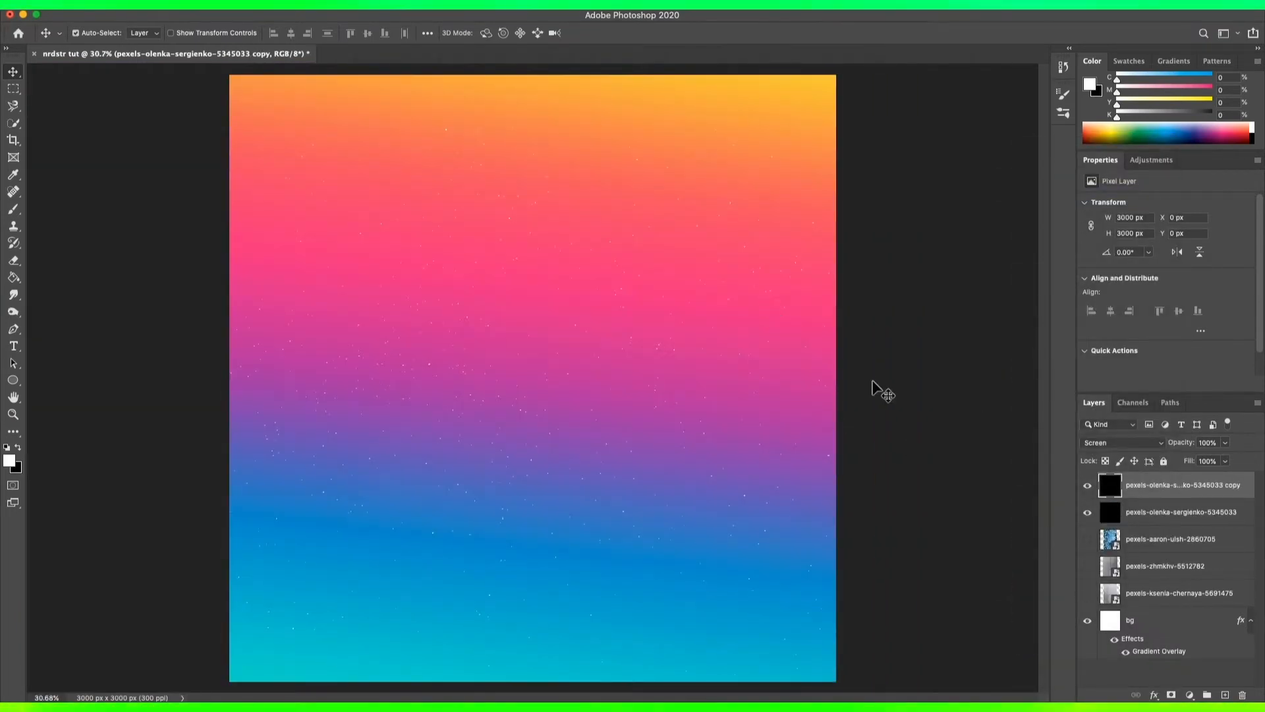
Rotate the duplicated night sky layer by 90° so its stars differ from the original's.
{"action": "key", "text": "super+t"}
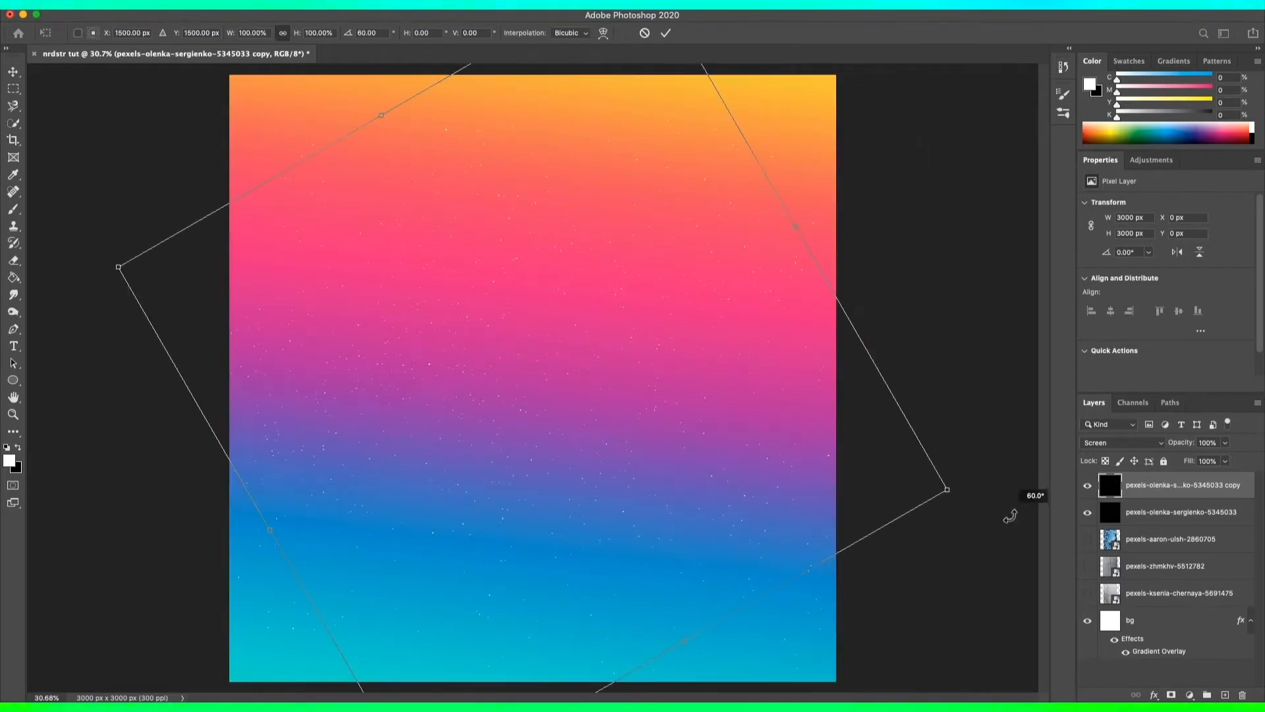
{"action": "left_click_drag", "start_coordinate": [842, 606], "coordinate": [809, 614]}
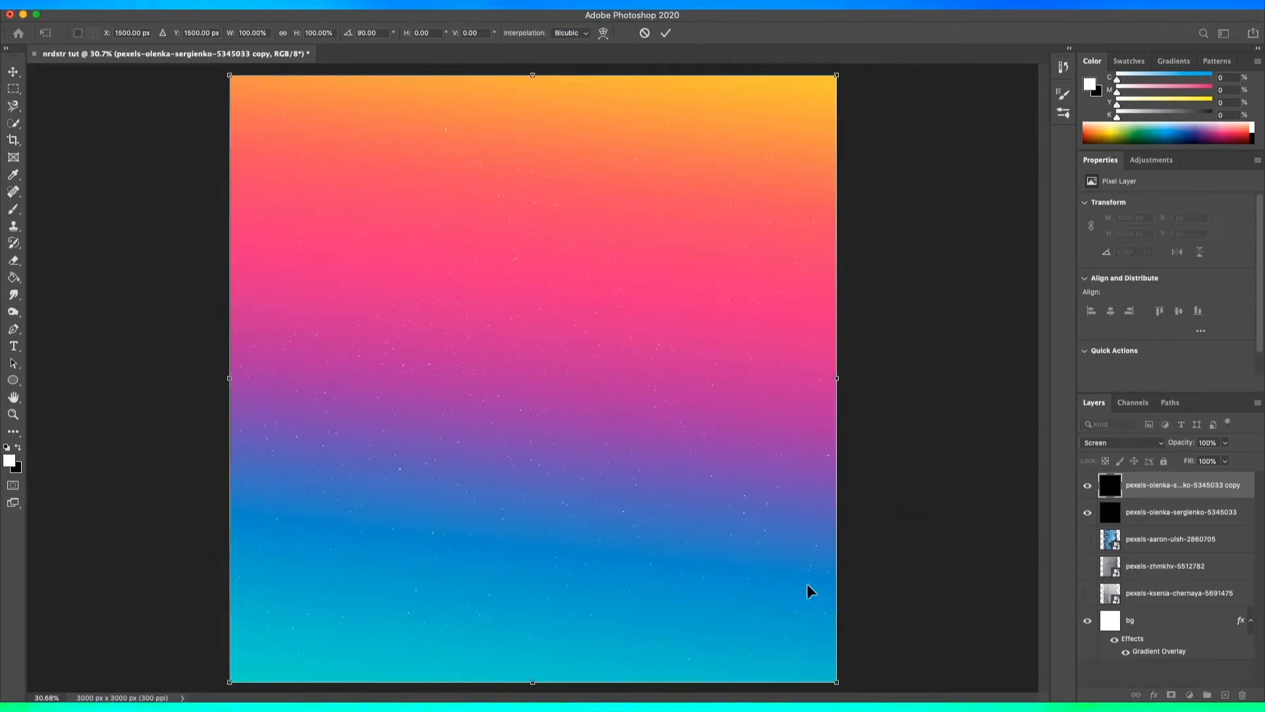
{"action": "key", "text": "super+0"}
{"action": "left_click", "coordinate": [14, 71]}
{"action": "key", "text": "super+t"}
{"action": "left_click_drag", "start_coordinate": [819, 105], "coordinate": [763, 622]}
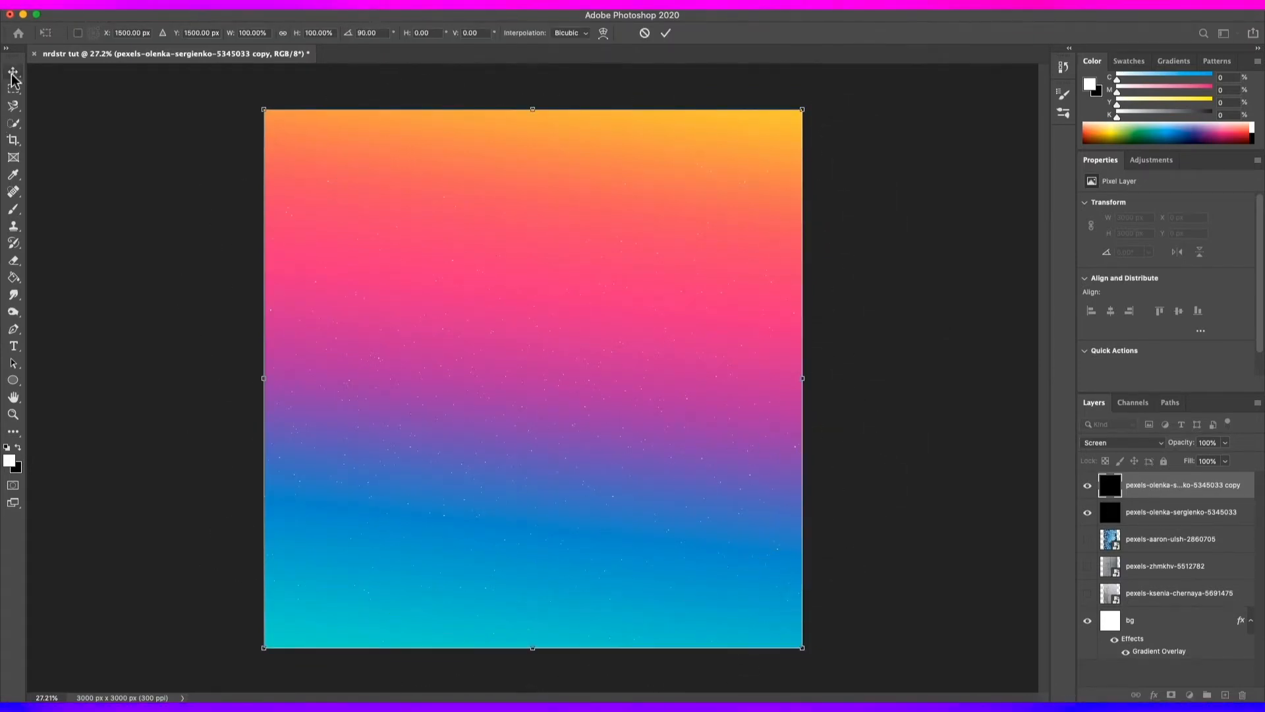
Duplicate the rotated night sky copy and rotate the new layer by -90° for a denser star field.
{"action": "right_click", "coordinate": [1170, 485]}
{"action": "left_click", "coordinate": [1093, 196]}
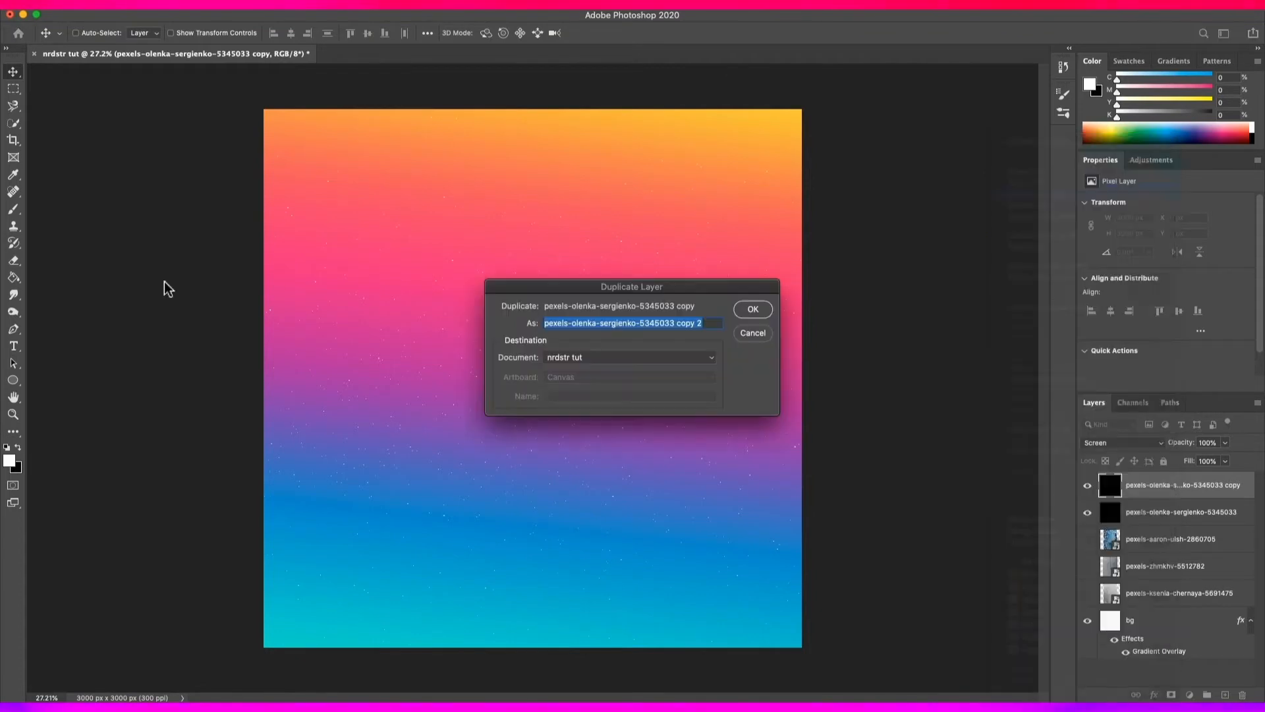
{"action": "left_click", "coordinate": [740, 314]}
{"action": "left_click_drag", "start_coordinate": [246, 122], "coordinate": [162, 705]}
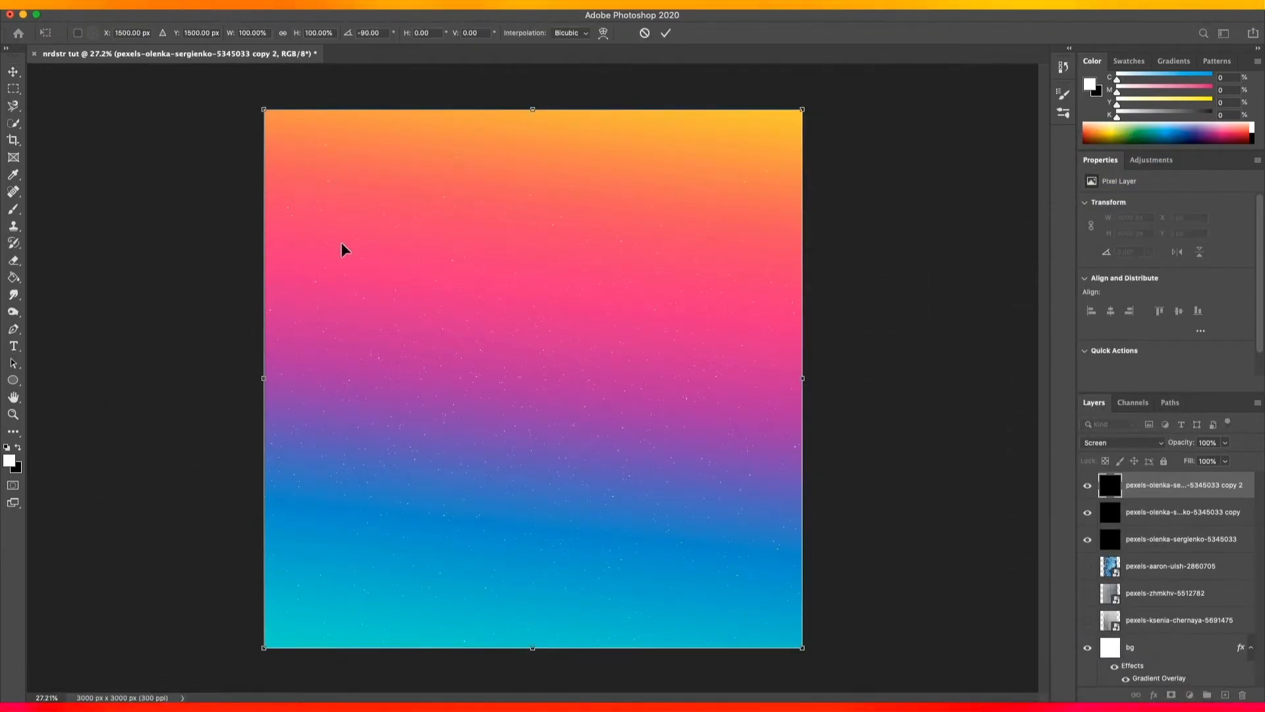
{"action": "scroll", "coordinate": [636, 342], "scroll_direction": "up", "scroll_amount": 10}
{"action": "scroll", "coordinate": [665, 432], "scroll_direction": "down", "scroll_amount": 9}
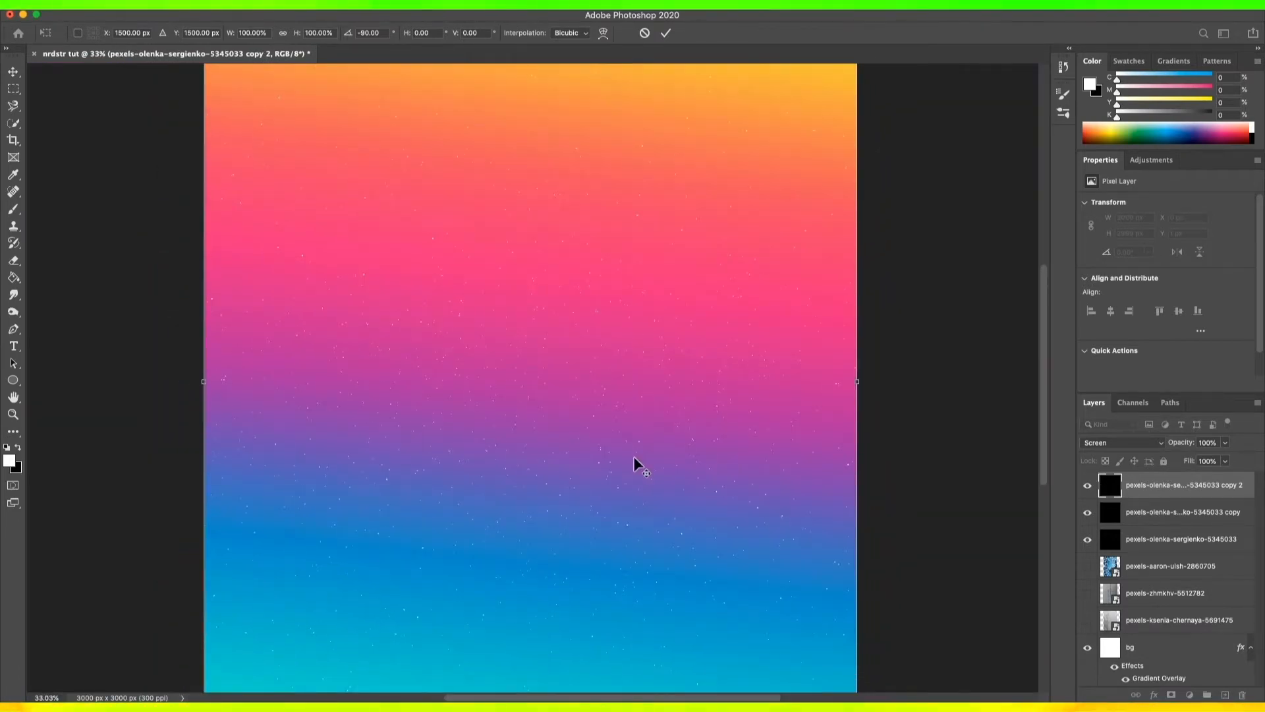
{"action": "scroll", "coordinate": [633, 456], "scroll_direction": "down", "scroll_amount": 3}
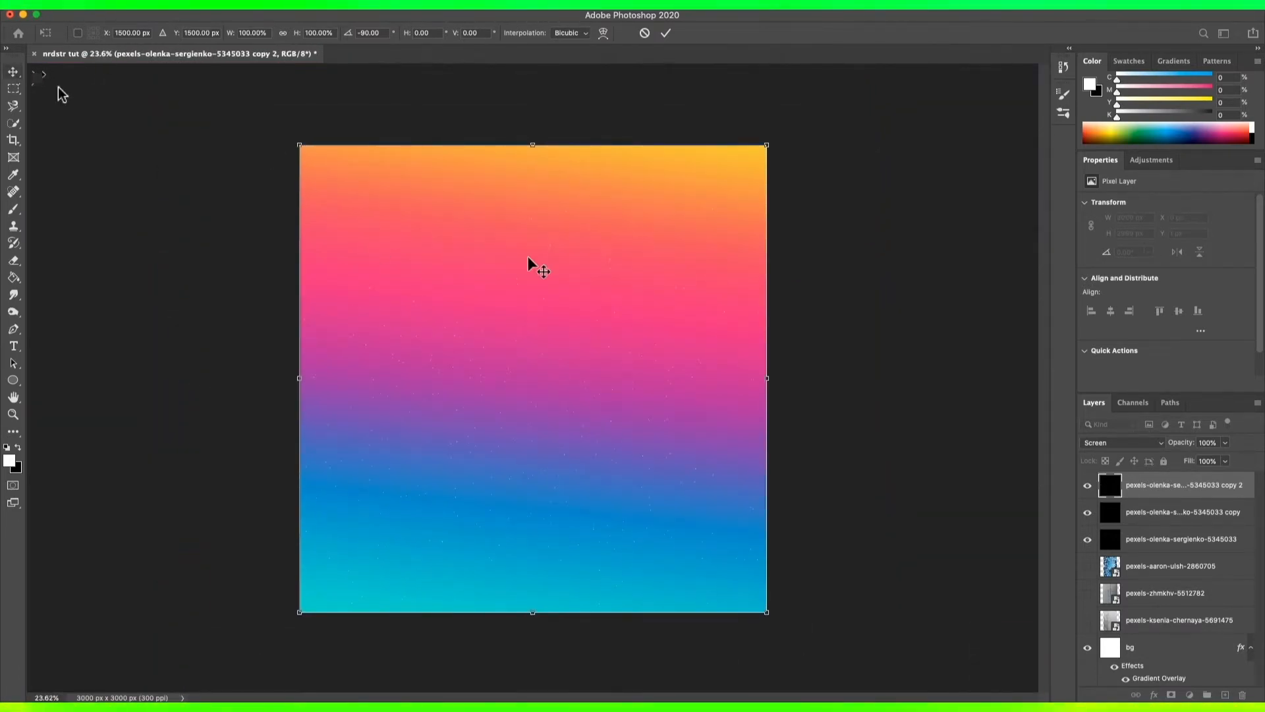
Merge the three night sky layers into a single star layer.
{"action": "left_click", "coordinate": [1148, 489], "text": "shift"}
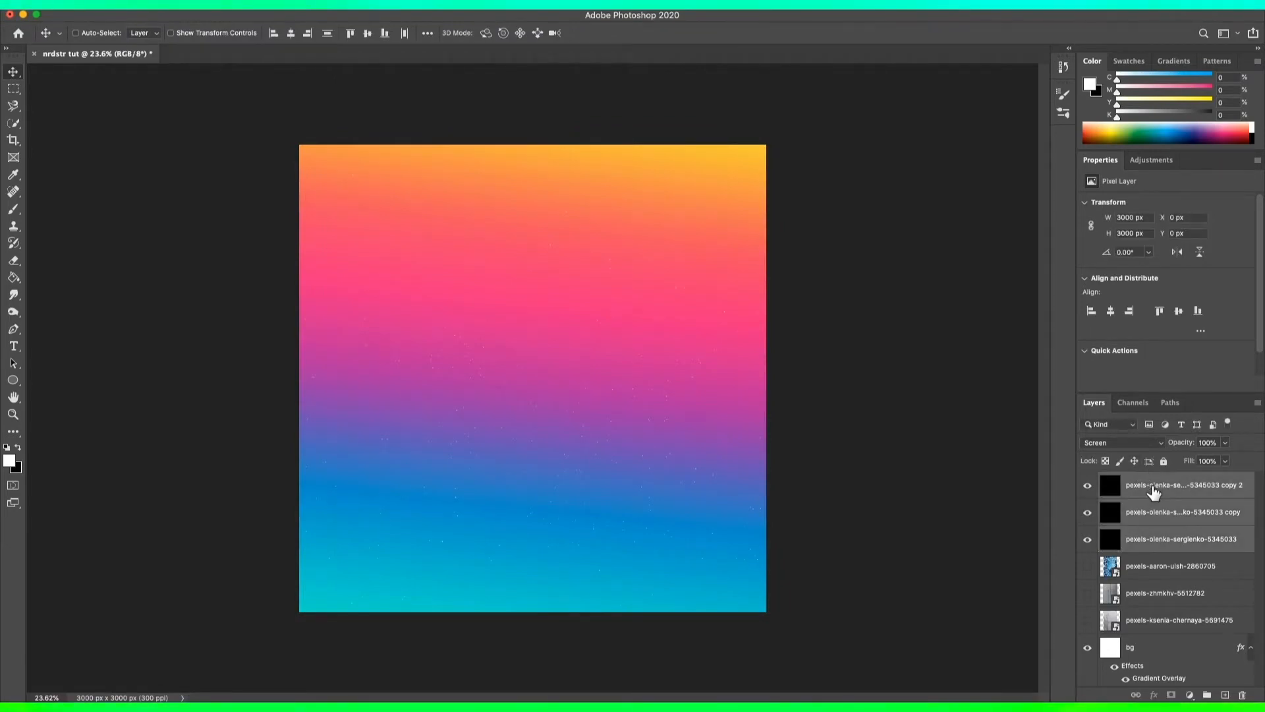
{"action": "right_click", "coordinate": [1148, 489]}
{"action": "left_click", "coordinate": [1008, 520]}
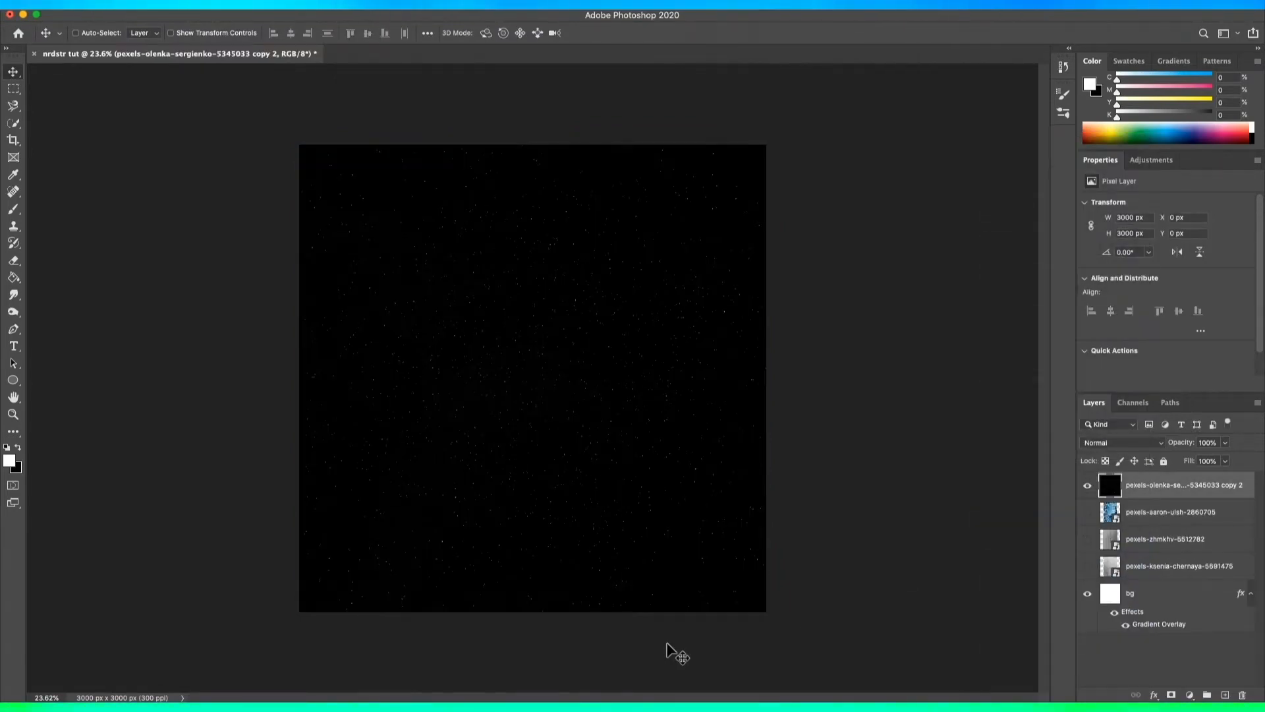
{"action": "scroll", "coordinate": [570, 428], "scroll_direction": "up", "scroll_amount": 8}
{"action": "scroll", "coordinate": [571, 428], "scroll_direction": "down", "scroll_amount": 8}
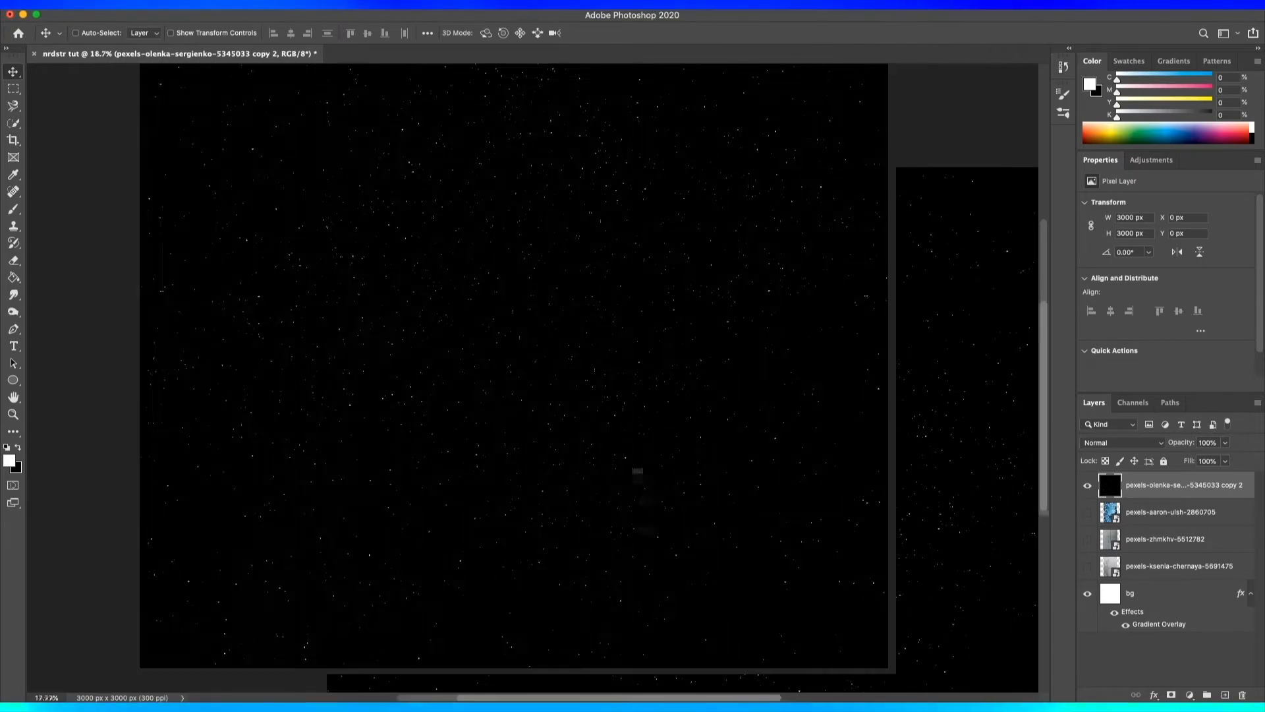
{"action": "scroll", "coordinate": [645, 509], "scroll_direction": "up", "scroll_amount": 4}
{"action": "scroll", "coordinate": [720, 503], "scroll_direction": "down", "scroll_amount": 2}
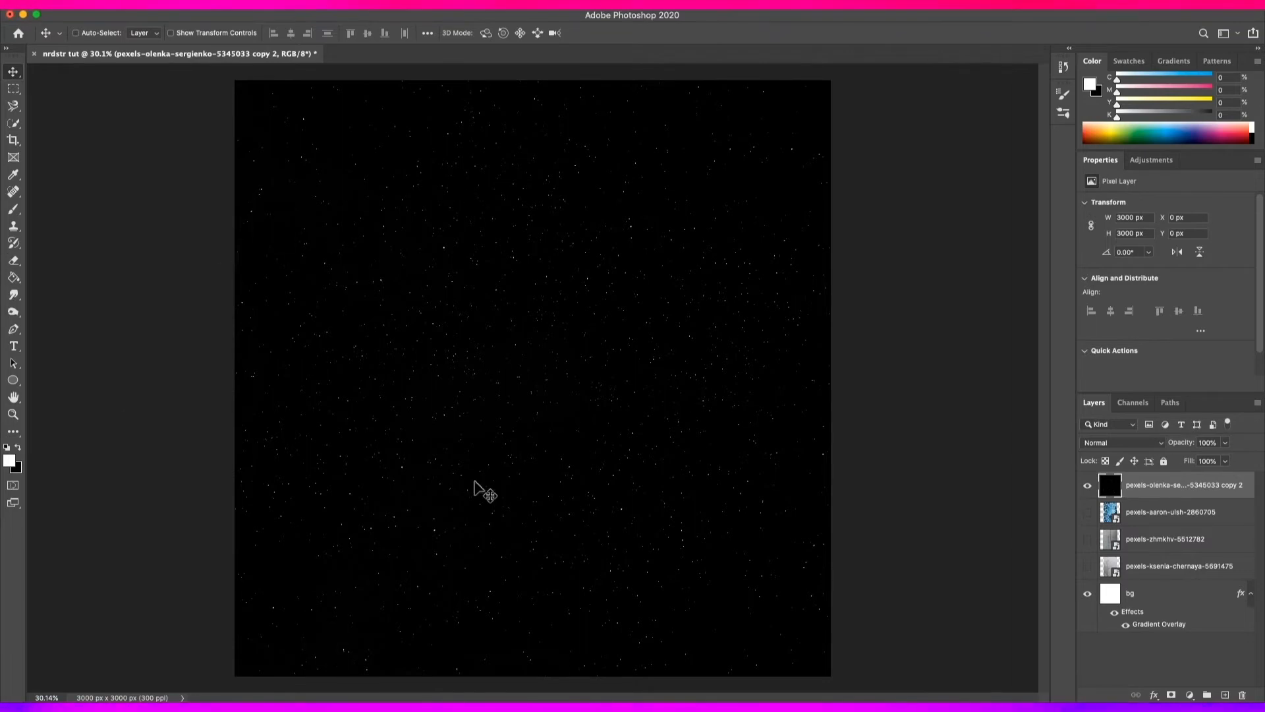
Preview lightening blend modes such as Linear Dodge (Add) on the merged star layer without applying one.
{"action": "left_click", "coordinate": [1147, 443]}
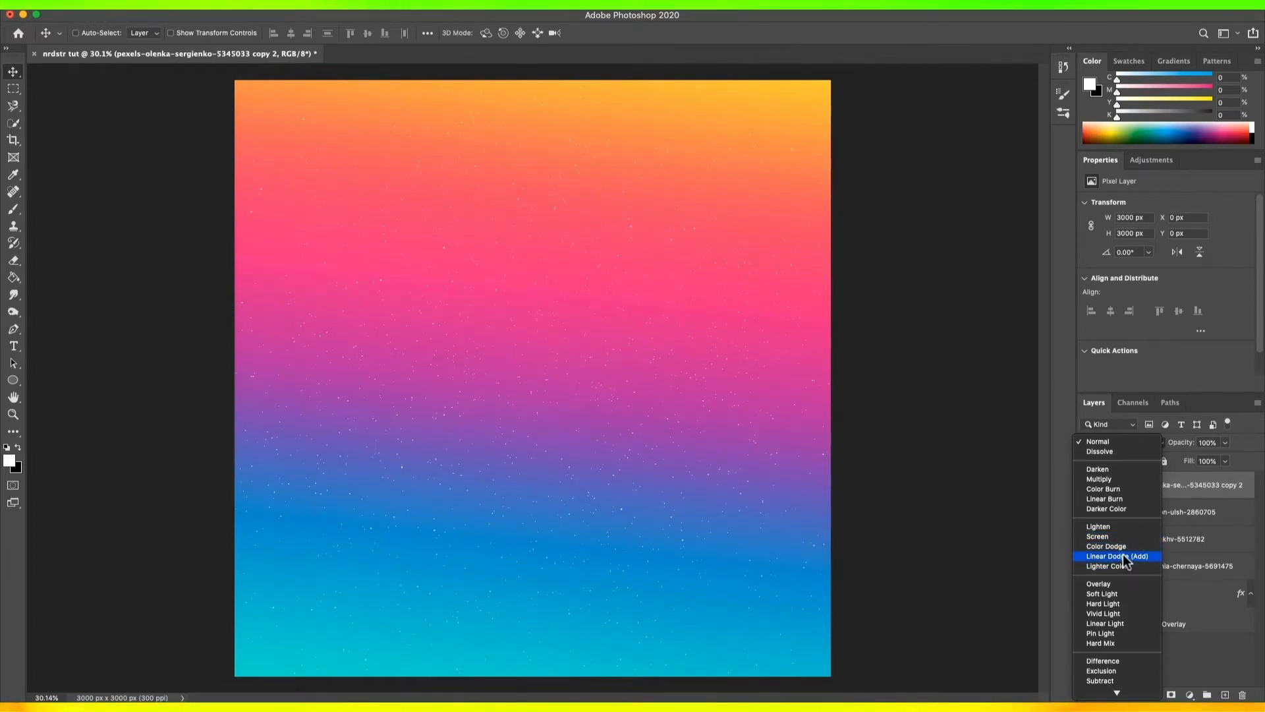
{"action": "left_click", "coordinate": [1217, 508]}
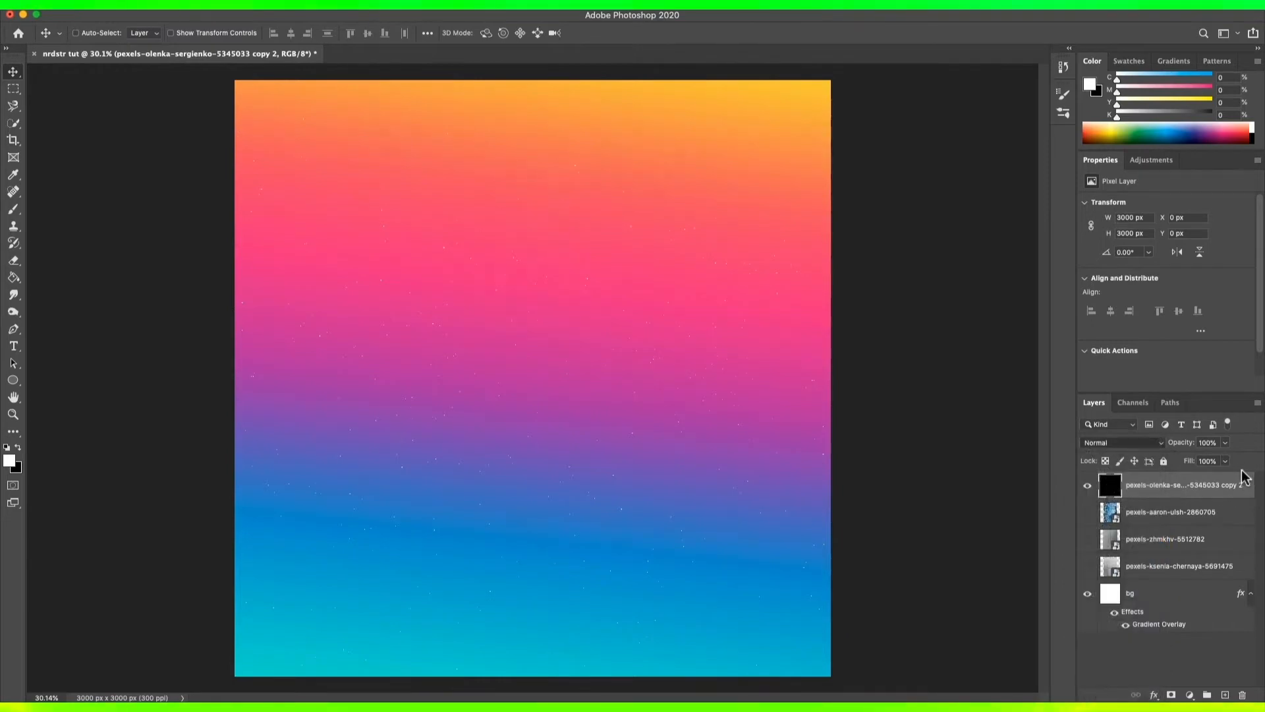
{"action": "scroll", "coordinate": [573, 201], "scroll_direction": "up", "scroll_amount": 10}
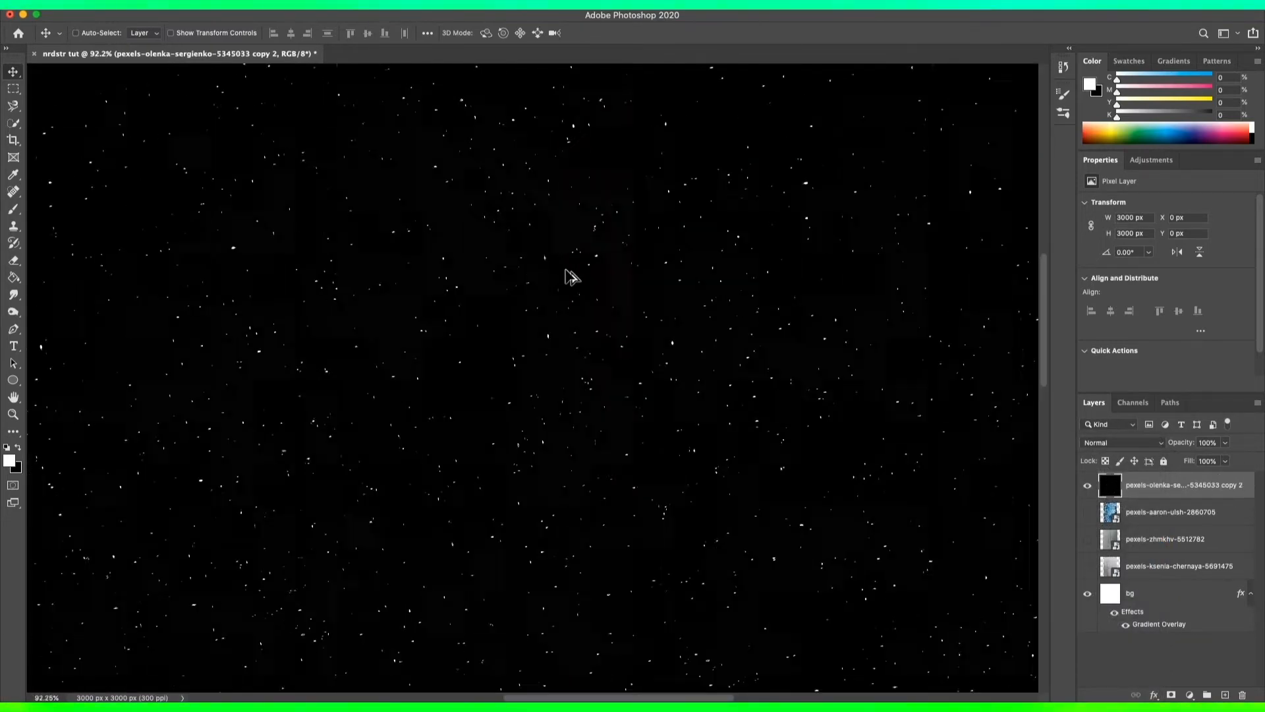
{"action": "scroll", "coordinate": [571, 277], "scroll_direction": "down", "scroll_amount": 5}
Hide the merged star layer, show the ocean photo layer and stretch it horizontally to fill the canvas width.
{"action": "left_click", "coordinate": [1088, 487]}
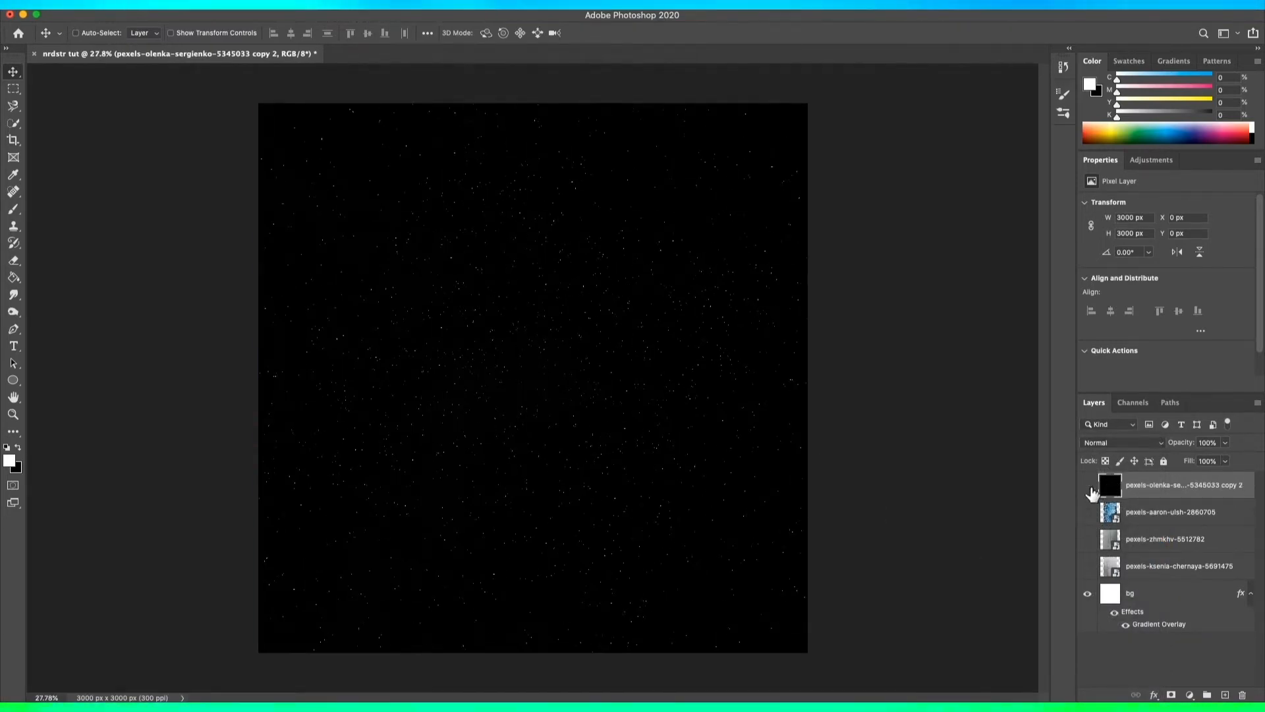
{"action": "left_click", "coordinate": [1167, 512]}
{"action": "left_click", "coordinate": [1088, 512]}
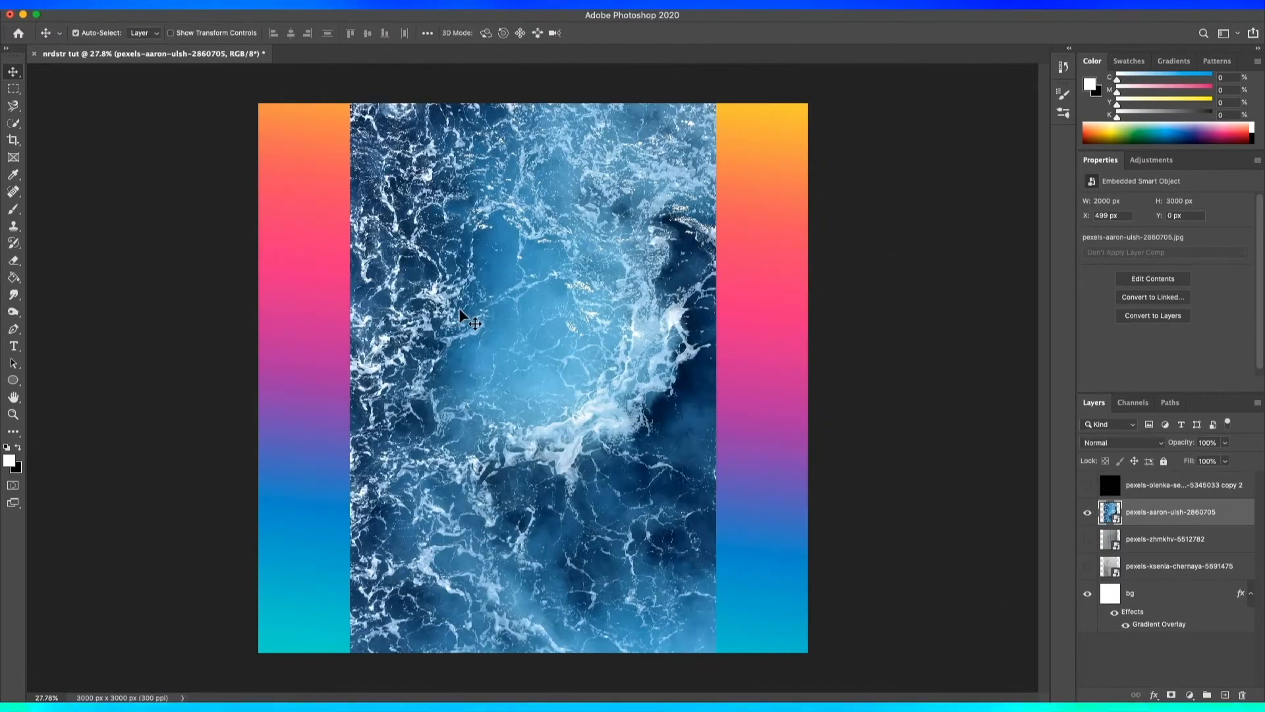
{"action": "key", "text": "ctrl+t"}
{"action": "left_click_drag", "start_coordinate": [717, 379], "coordinate": [809, 380]}
{"action": "left_click", "coordinate": [10, 77]}
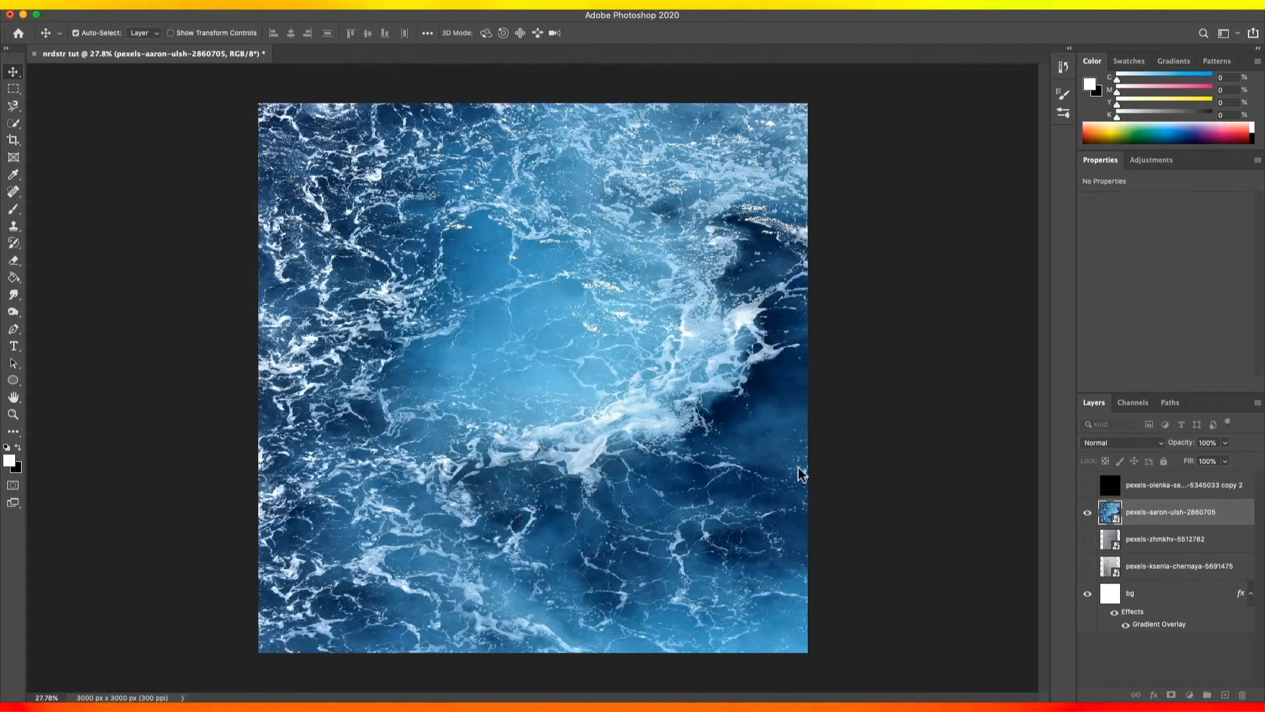
Desaturate the ocean layer with Hue/Saturation, using a saturation of -100.
{"action": "key", "text": "super+l"}
{"action": "left_click", "coordinate": [748, 209]}
{"action": "key", "text": "super+u"}
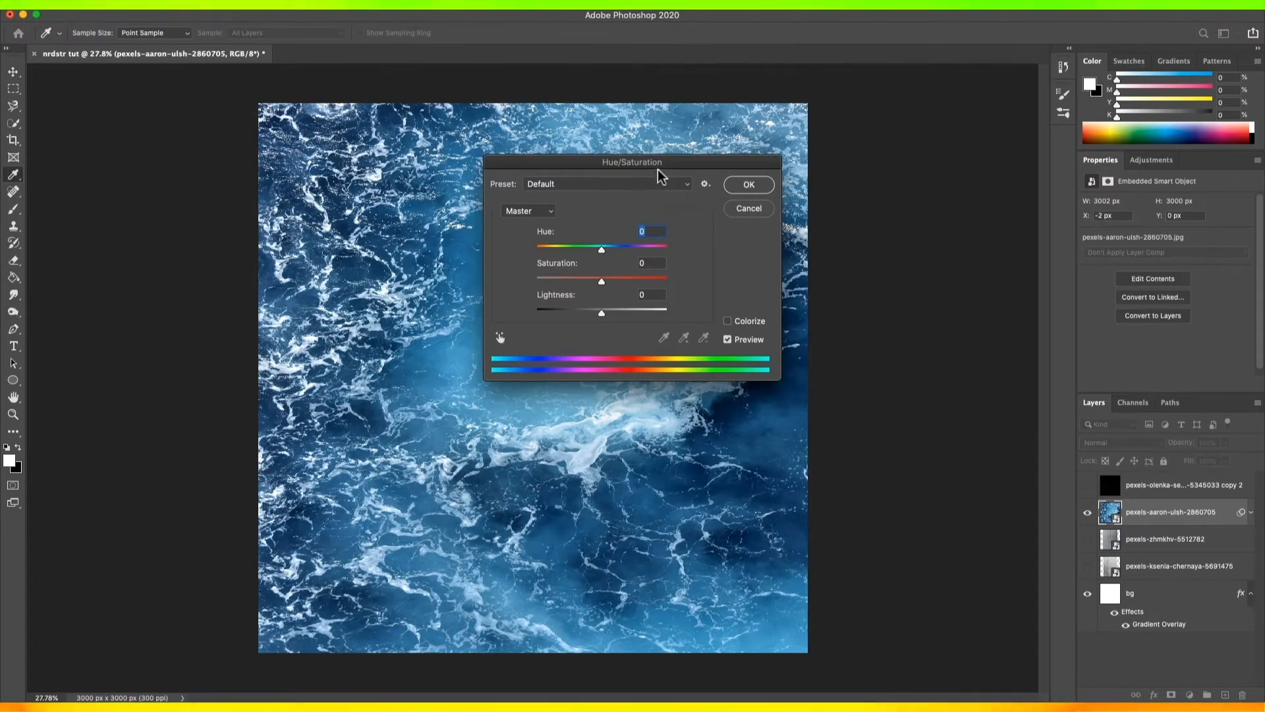
{"action": "left_click_drag", "start_coordinate": [659, 171], "coordinate": [1071, 275]}
{"action": "left_click_drag", "start_coordinate": [1013, 385], "coordinate": [947, 384]}
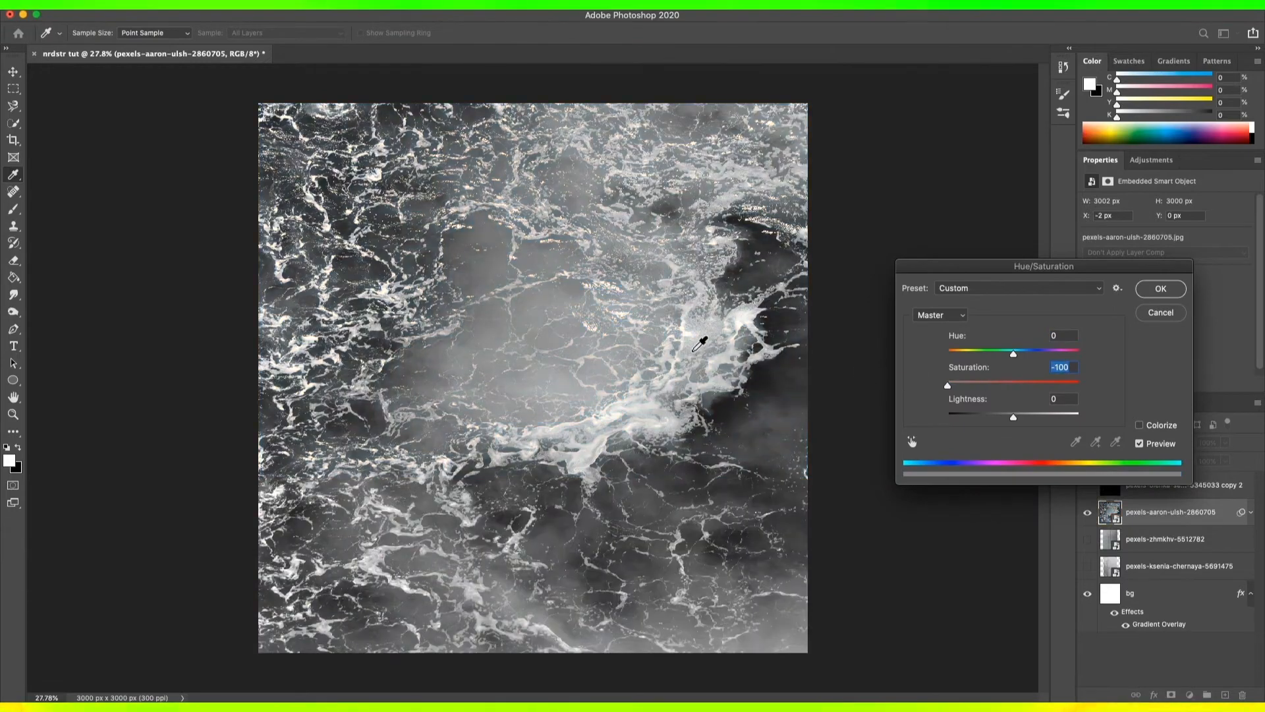
{"action": "left_click", "coordinate": [1154, 290]}
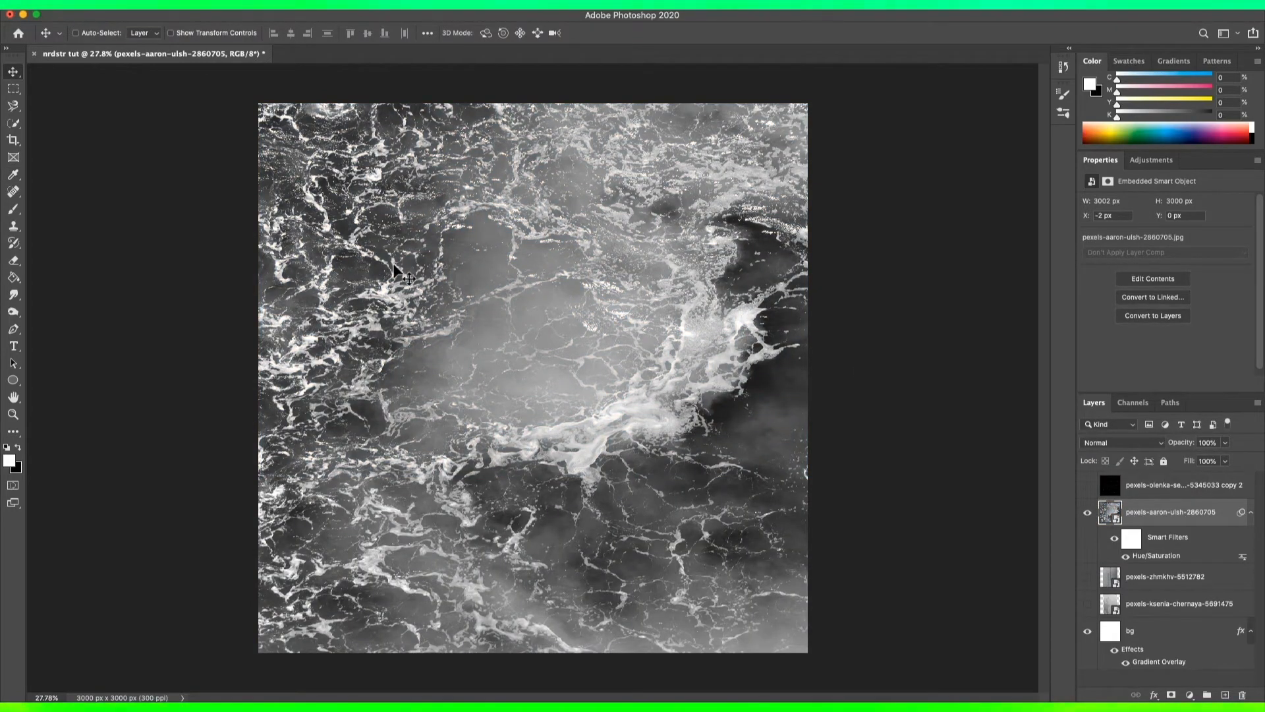
Darken the ocean layer with Levels, keeping the black input at 0 and setting the midtone input to 0.13.
{"action": "key", "text": "super+l"}
{"action": "left_click_drag", "start_coordinate": [626, 149], "coordinate": [982, 267]}
{"action": "left_click_drag", "start_coordinate": [951, 418], "coordinate": [1022, 422]}
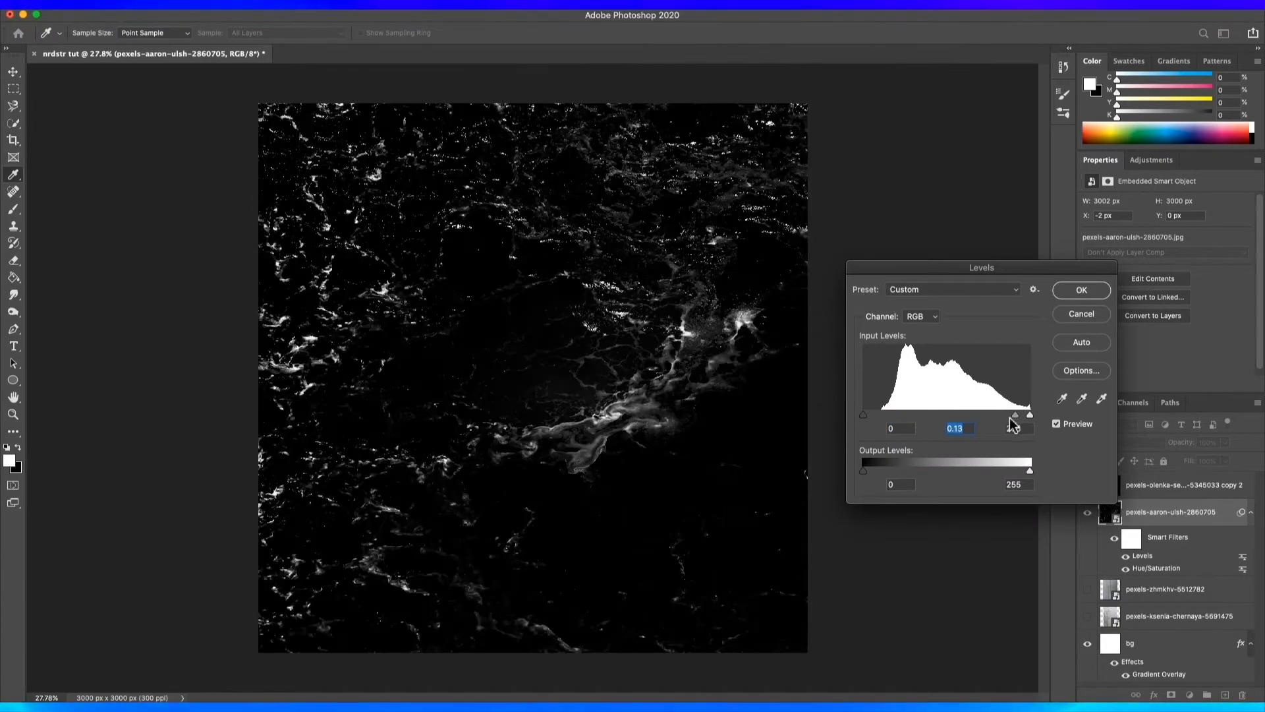
{"action": "left_click_drag", "start_coordinate": [1020, 415], "coordinate": [1007, 420]}
{"action": "left_click_drag", "start_coordinate": [863, 415], "coordinate": [900, 412]}
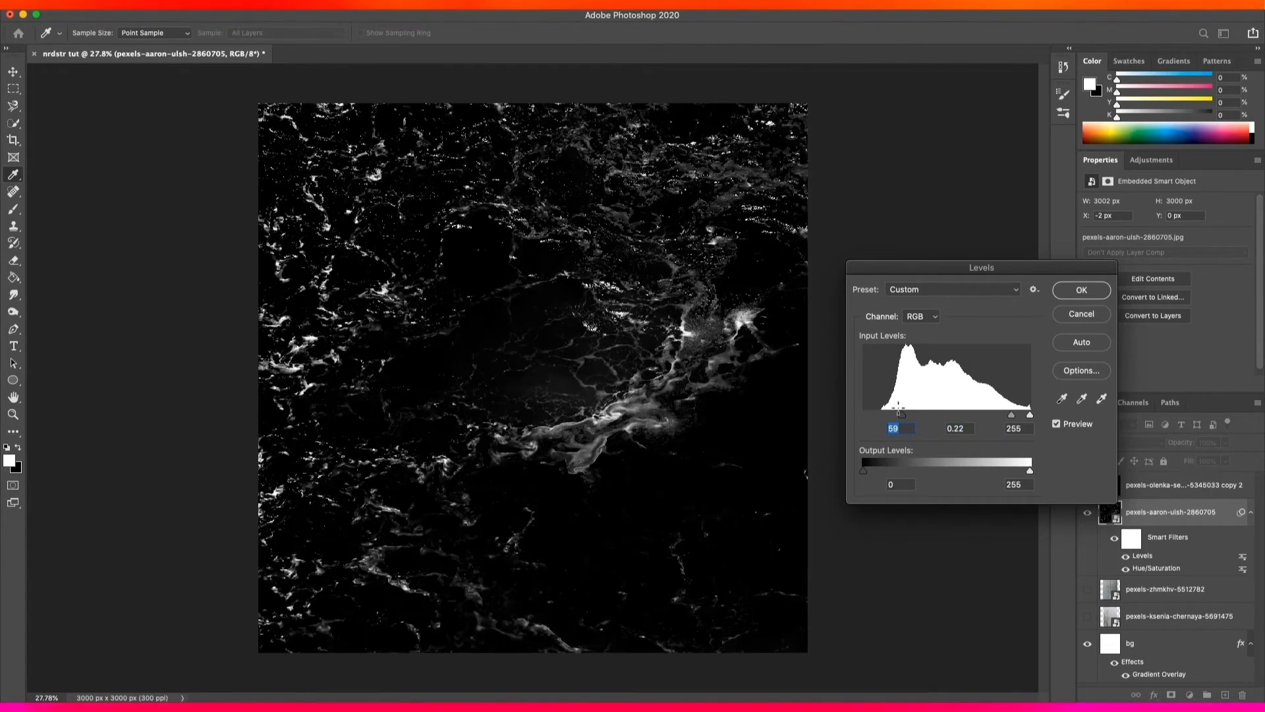
{"action": "left_click_drag", "start_coordinate": [902, 415], "coordinate": [863, 415]}
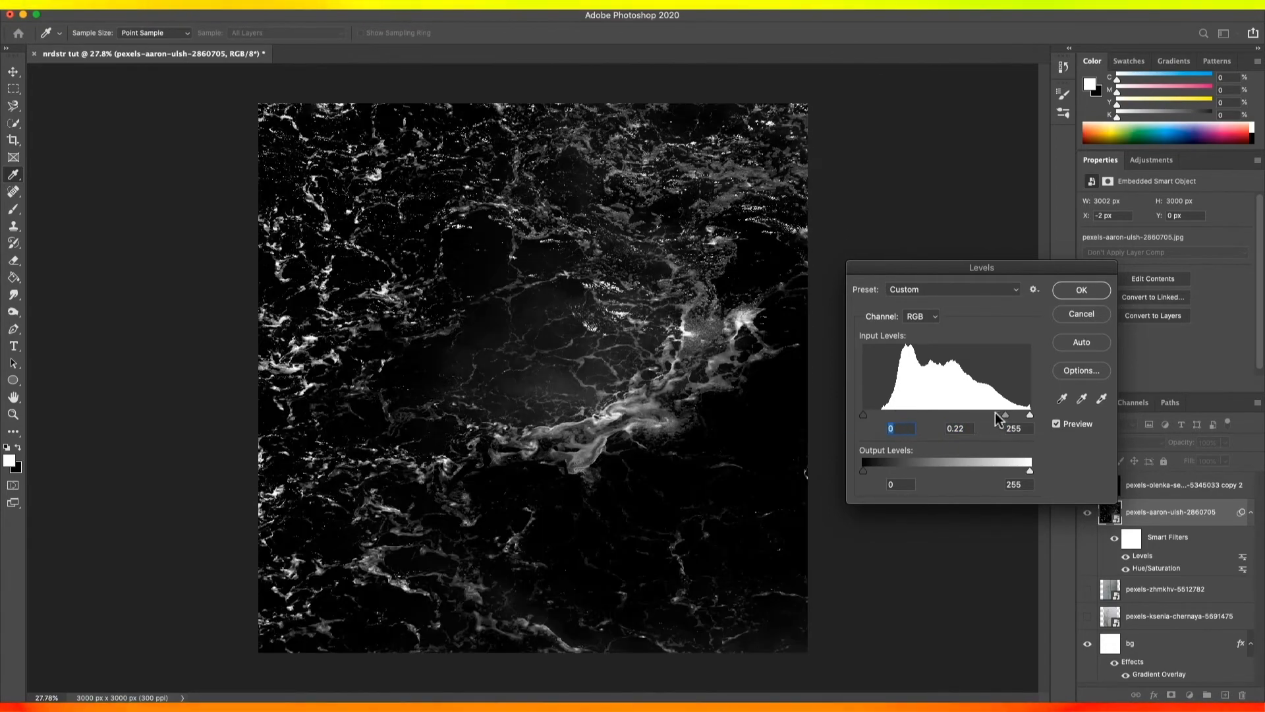
{"action": "left_click_drag", "start_coordinate": [997, 414], "coordinate": [1015, 416]}
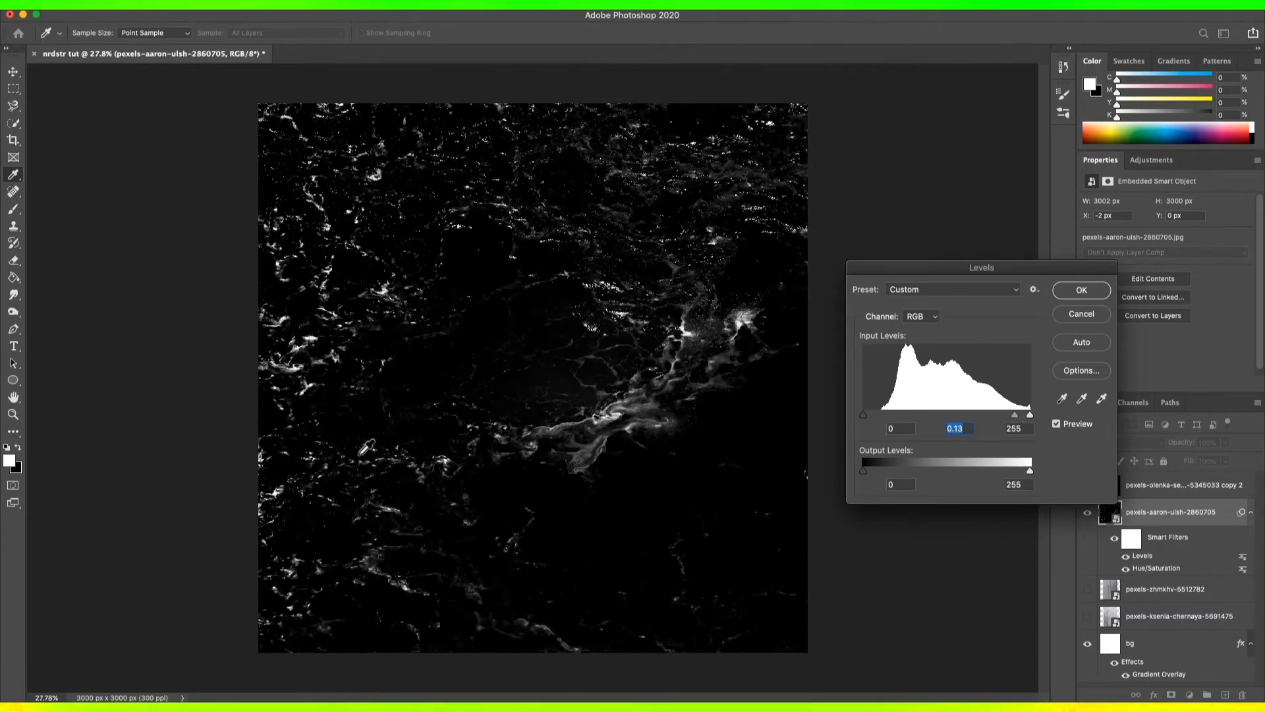
{"action": "key", "text": "Return"}
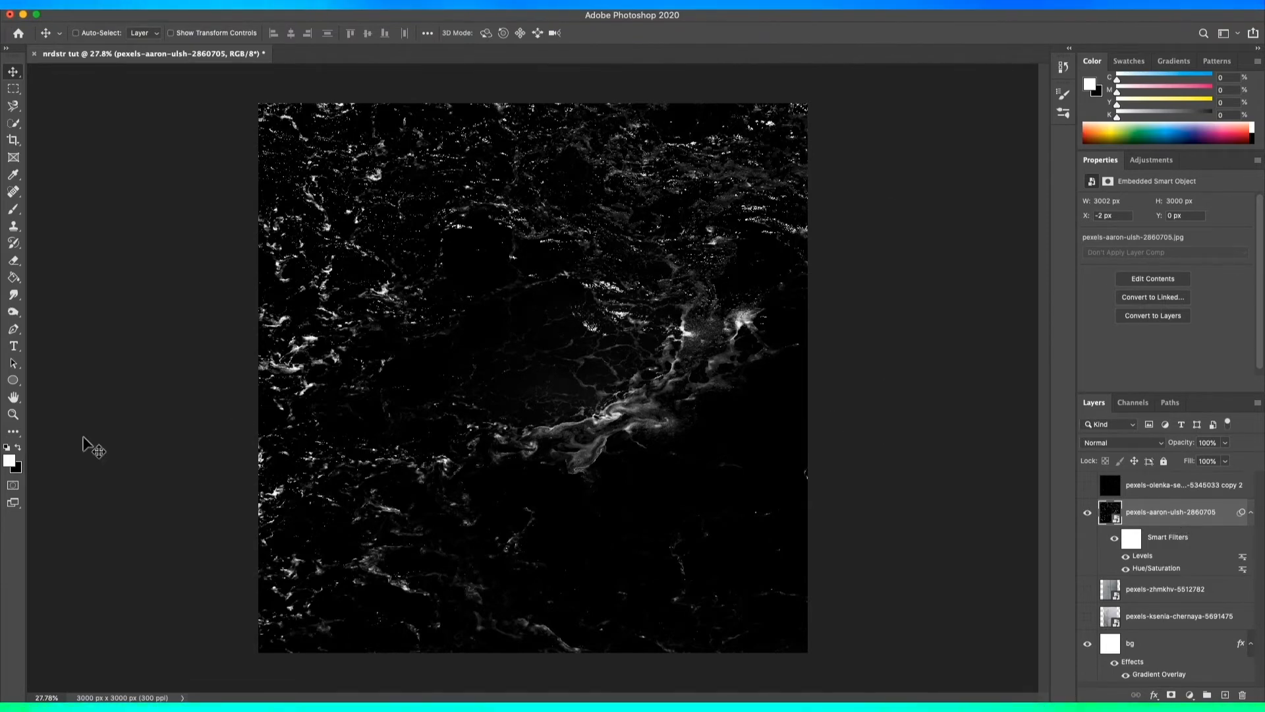
Set the ocean layer's blend mode to Screen and rasterize the layer so its smart filters are baked in.
{"action": "left_click", "coordinate": [1128, 442]}
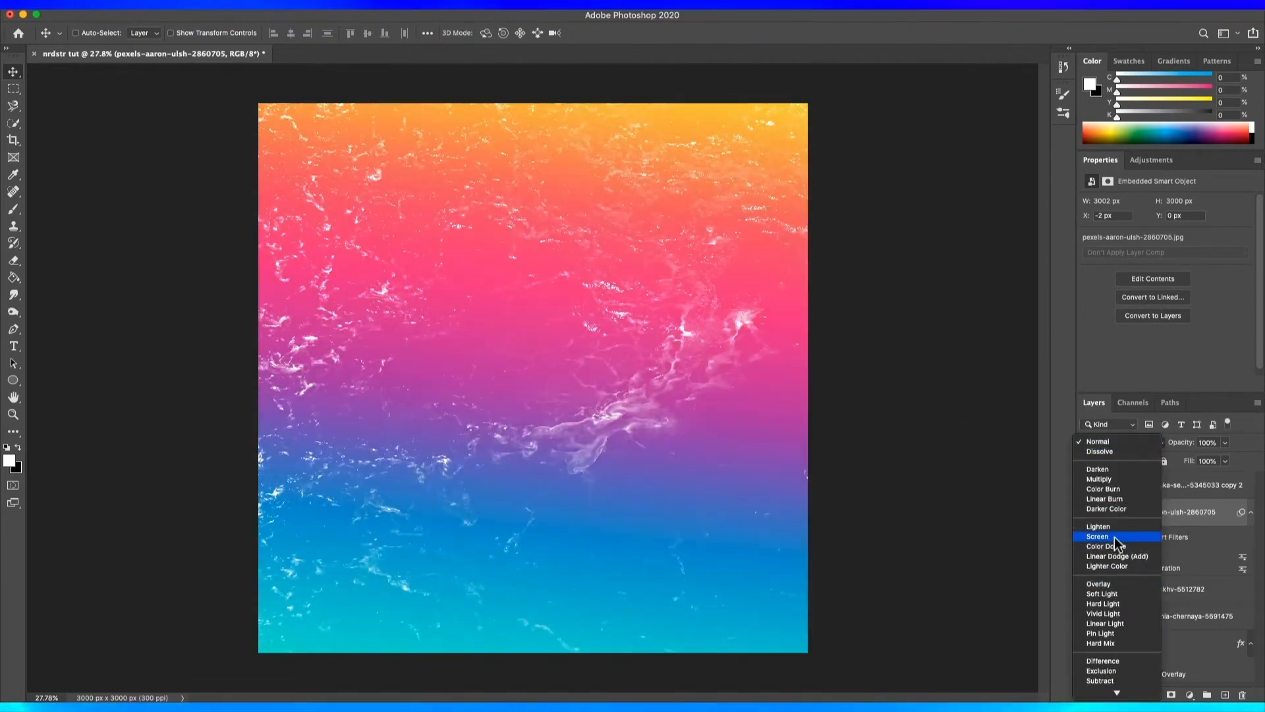
{"action": "left_click", "coordinate": [1114, 537]}
{"action": "key", "text": "ctrl+t"}
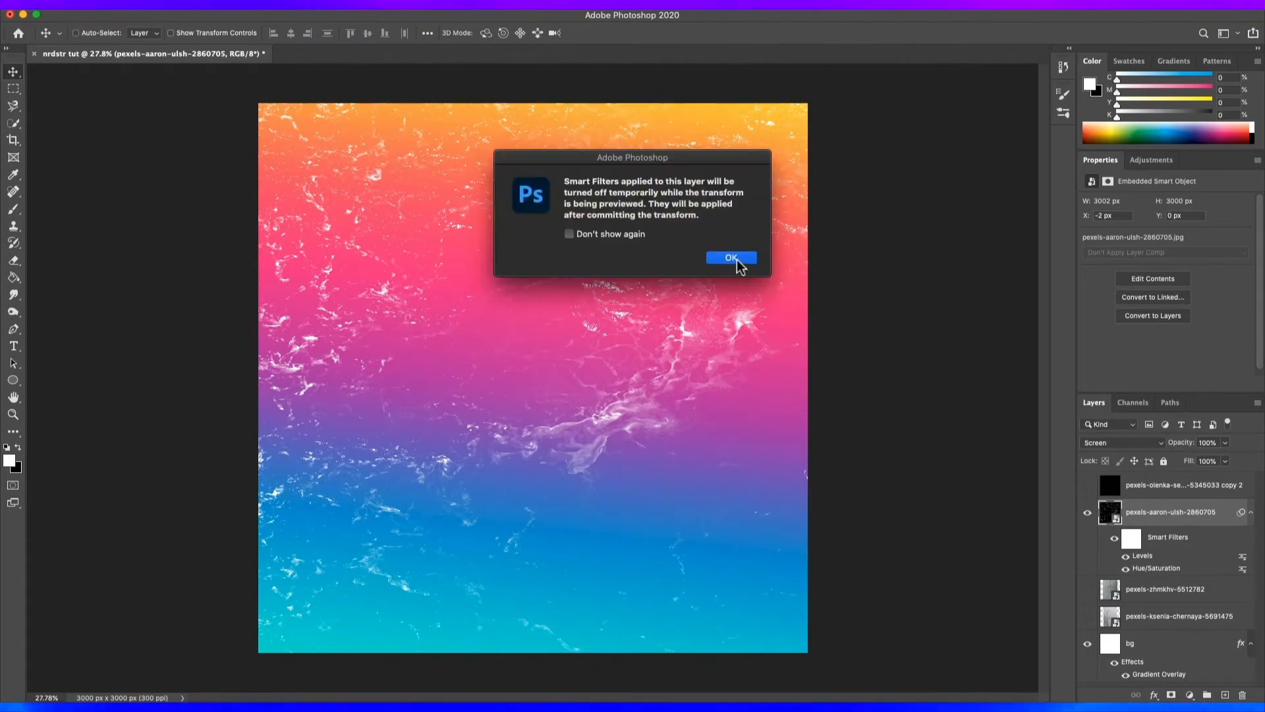
{"action": "key", "text": "Return"}
{"action": "right_click", "coordinate": [1156, 519]}
{"action": "left_click", "coordinate": [1037, 358]}
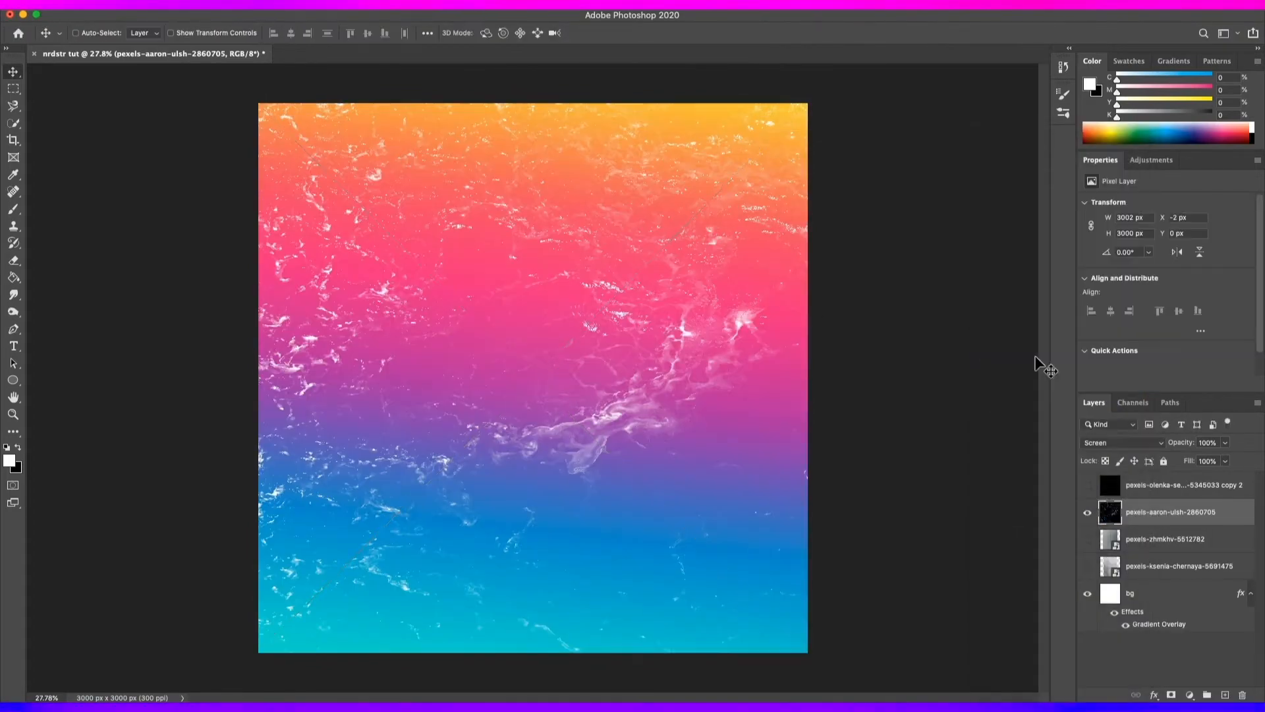
Rotate the ocean foam layer 180° so the dense foam fills the lower part of the canvas.
{"action": "key", "text": "super+t"}
{"action": "left_click_drag", "start_coordinate": [227, 108], "coordinate": [705, 509]}
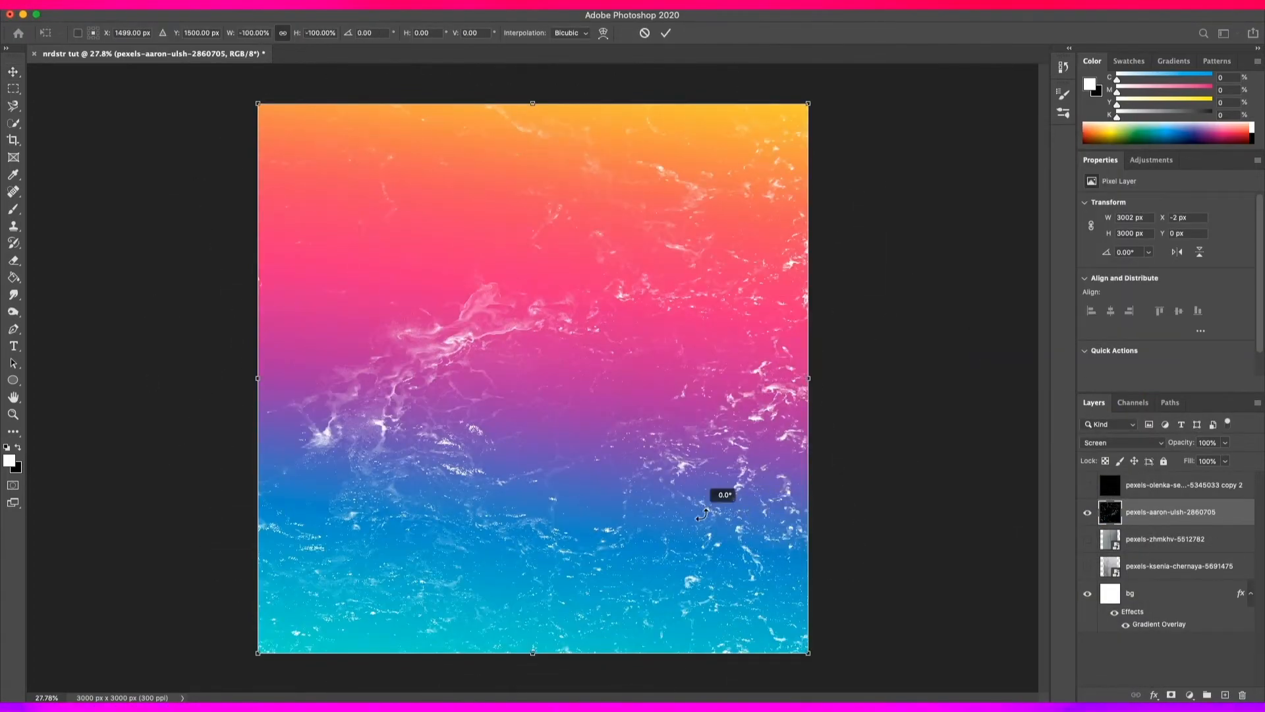
{"action": "key", "text": "Return"}
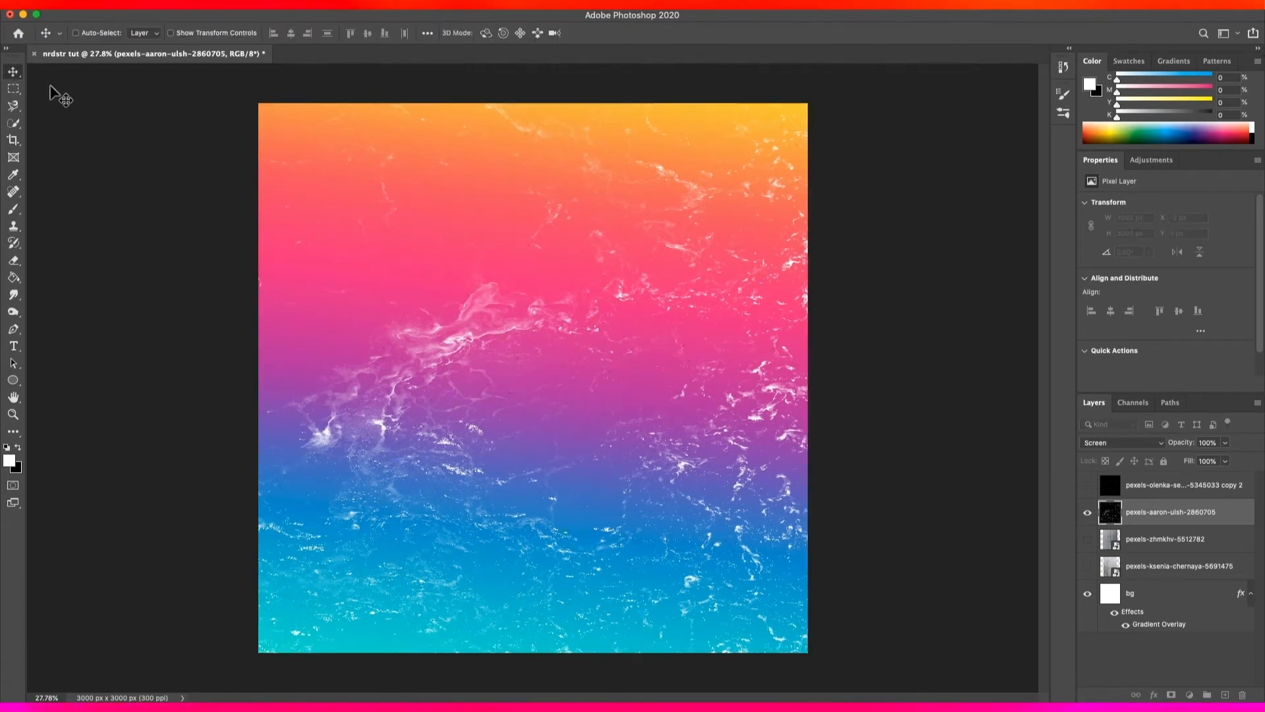
Show the merged star layer, set its blend mode to Screen and check it together with the ocean foam.
{"action": "left_click", "coordinate": [1087, 486]}
{"action": "left_click", "coordinate": [1180, 485]}
{"action": "left_click", "coordinate": [1122, 442]}
{"action": "left_click", "coordinate": [1100, 527]}
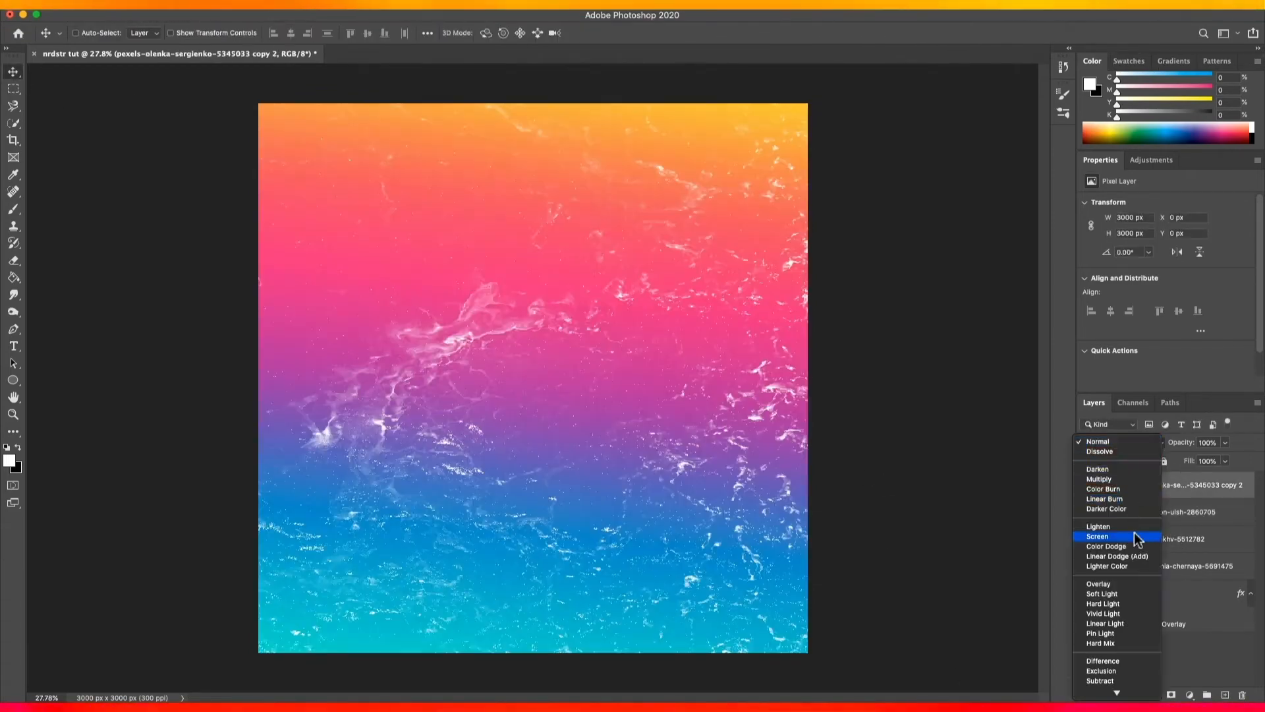
{"action": "scroll", "coordinate": [448, 330], "scroll_direction": "up", "scroll_amount": 10}
{"action": "scroll", "coordinate": [566, 364], "scroll_direction": "down", "scroll_amount": 10}
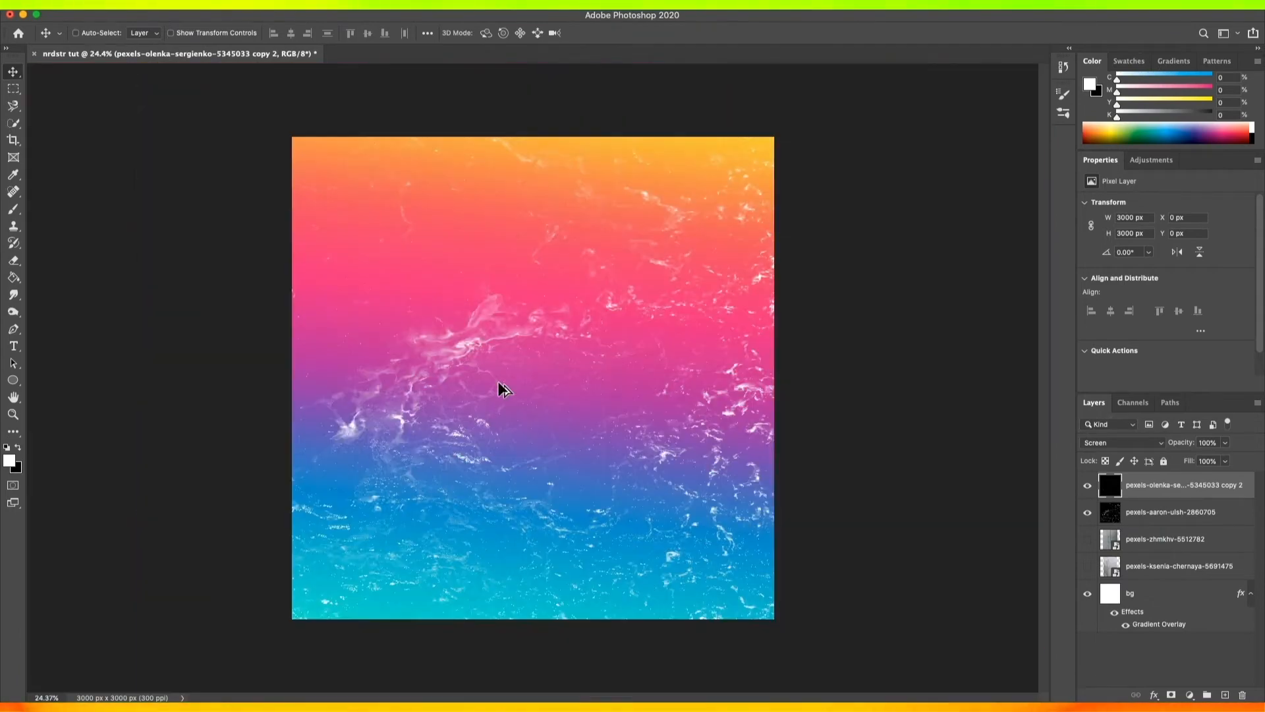
Hide the star layer and set the ocean foam layer's blend mode back to Normal.
{"action": "left_click", "coordinate": [1215, 525]}
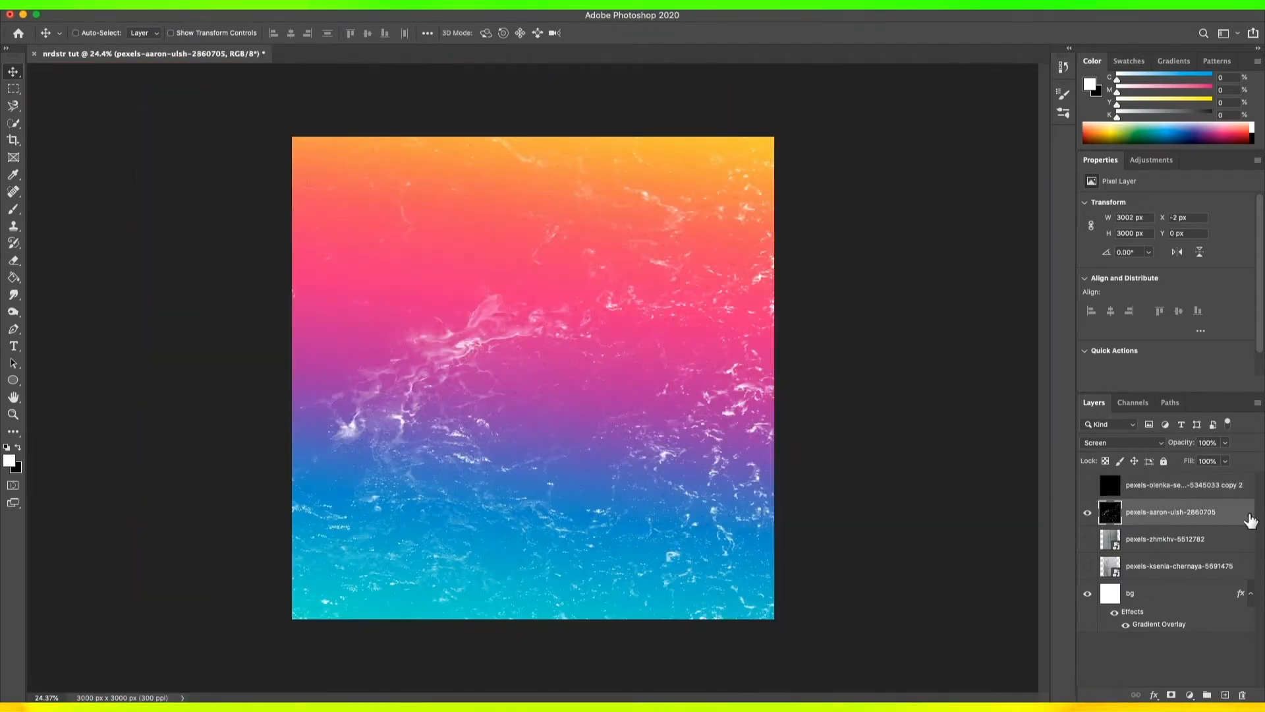
{"action": "left_click", "coordinate": [1132, 444]}
{"action": "left_click", "coordinate": [1098, 342]}
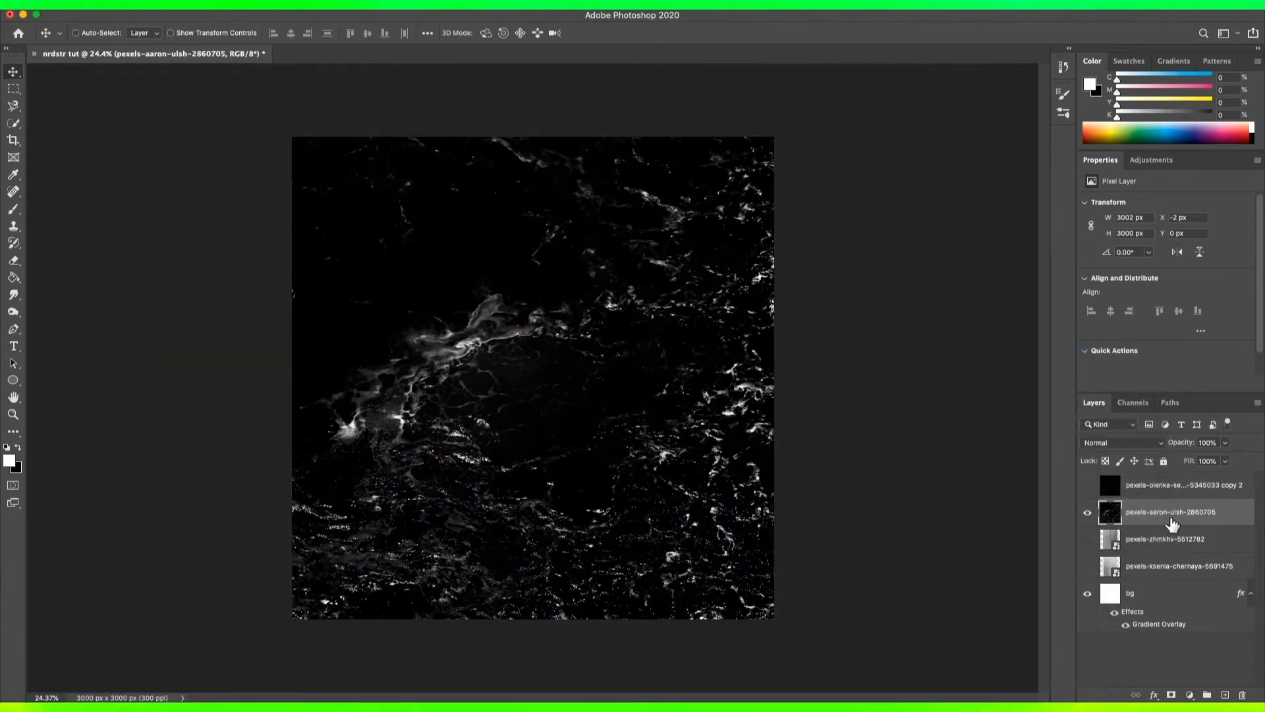
Duplicate the ocean foam layer and select it together with its copy.
{"action": "right_click", "coordinate": [1171, 517]}
{"action": "left_click", "coordinate": [1049, 211]}
{"action": "key", "text": "Return"}
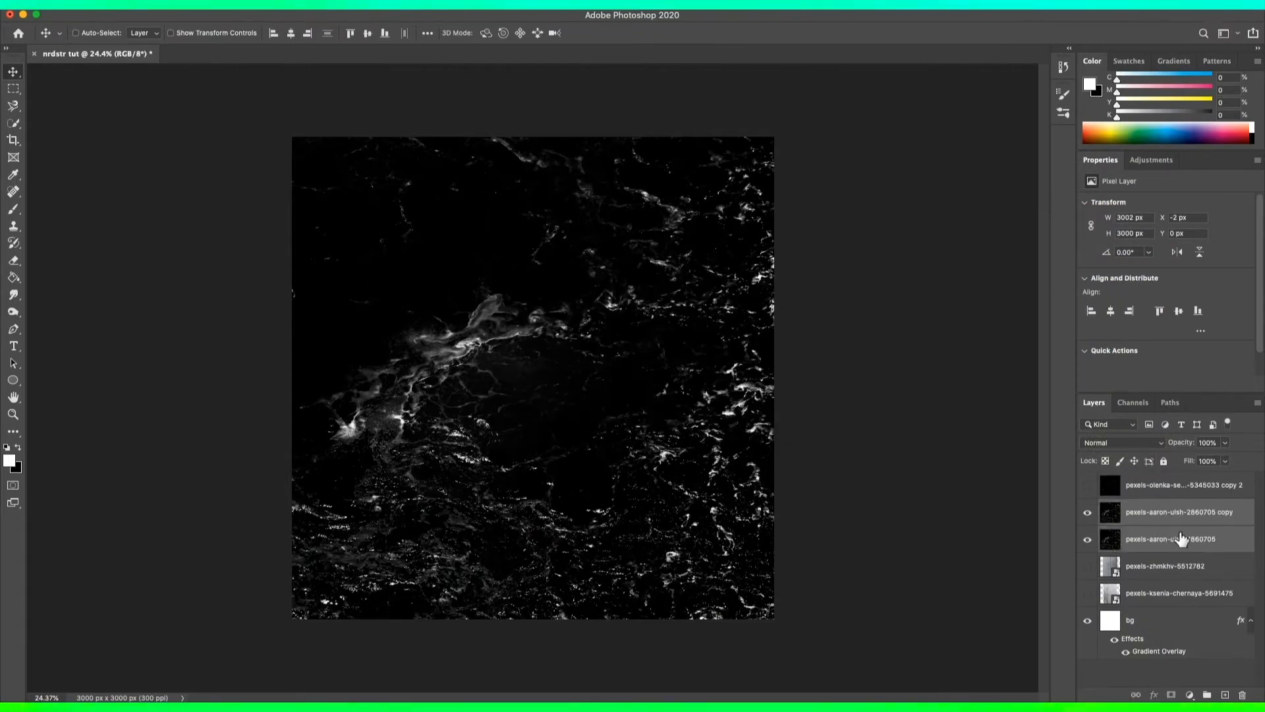
Rotate the copy of the ocean foam layer 180° and set its blend mode to Screen.
{"action": "left_click_drag", "start_coordinate": [264, 204], "coordinate": [742, 554]}
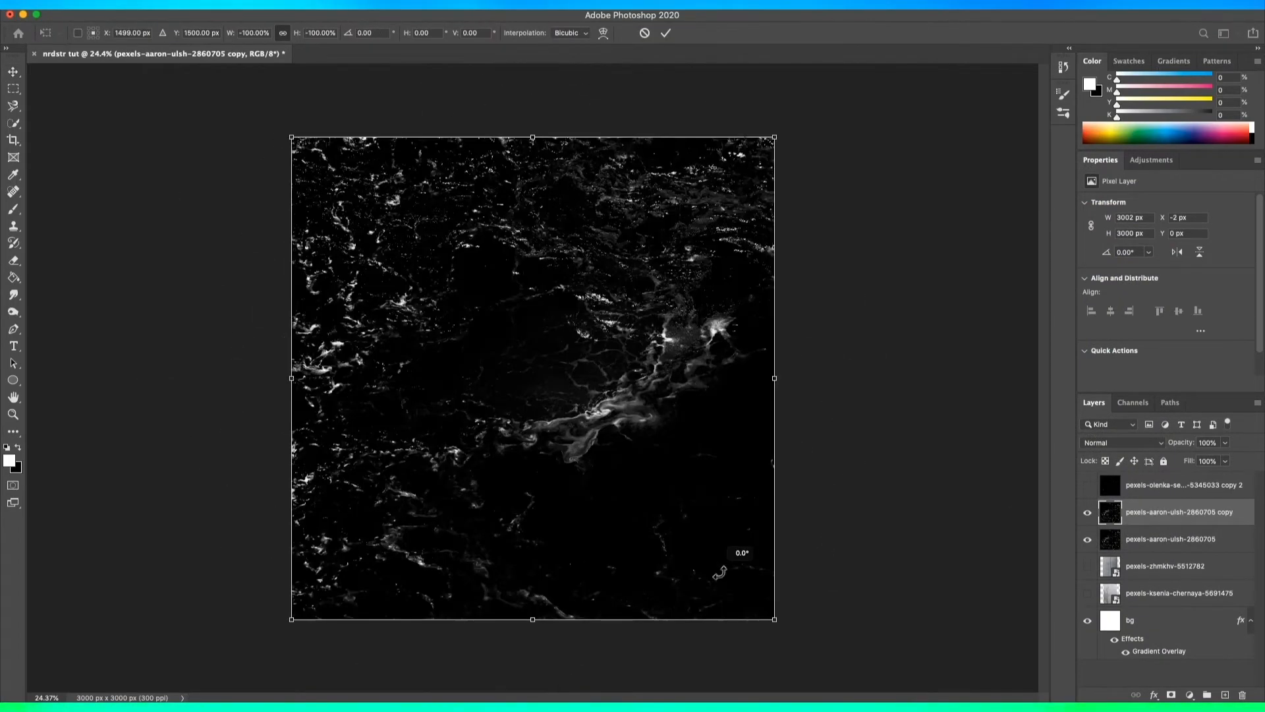
{"action": "left_click", "coordinate": [14, 73]}
{"action": "left_click", "coordinate": [1121, 444]}
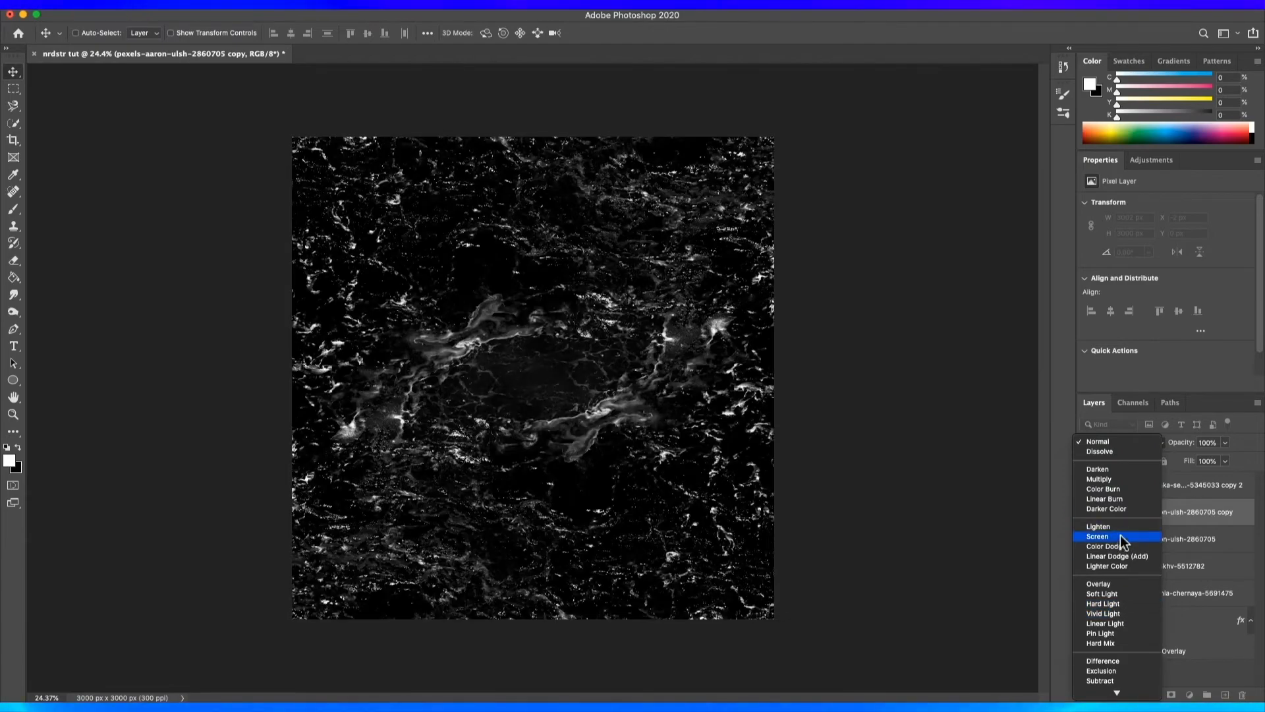
{"action": "left_click", "coordinate": [1098, 536]}
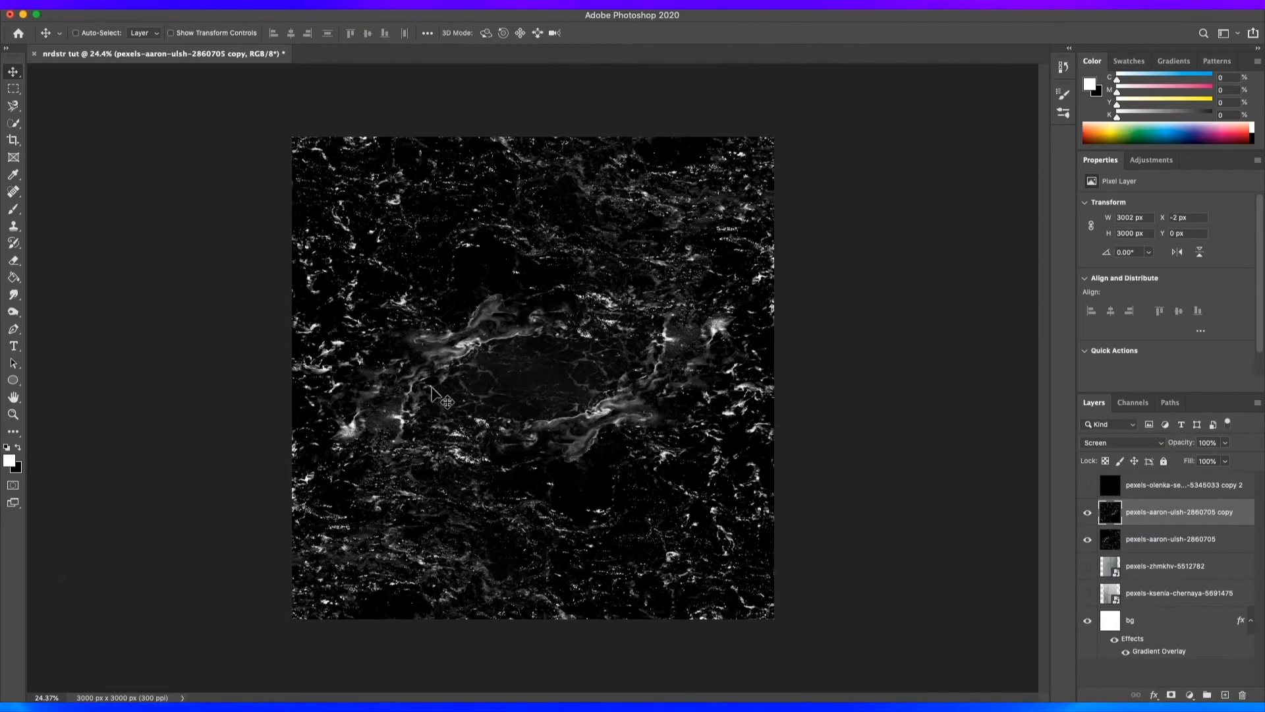
Merge the two ocean foam layers into one and set the merged layer's blend mode to Screen.
{"action": "right_click", "coordinate": [1163, 551]}
{"action": "left_click", "coordinate": [1048, 563]}
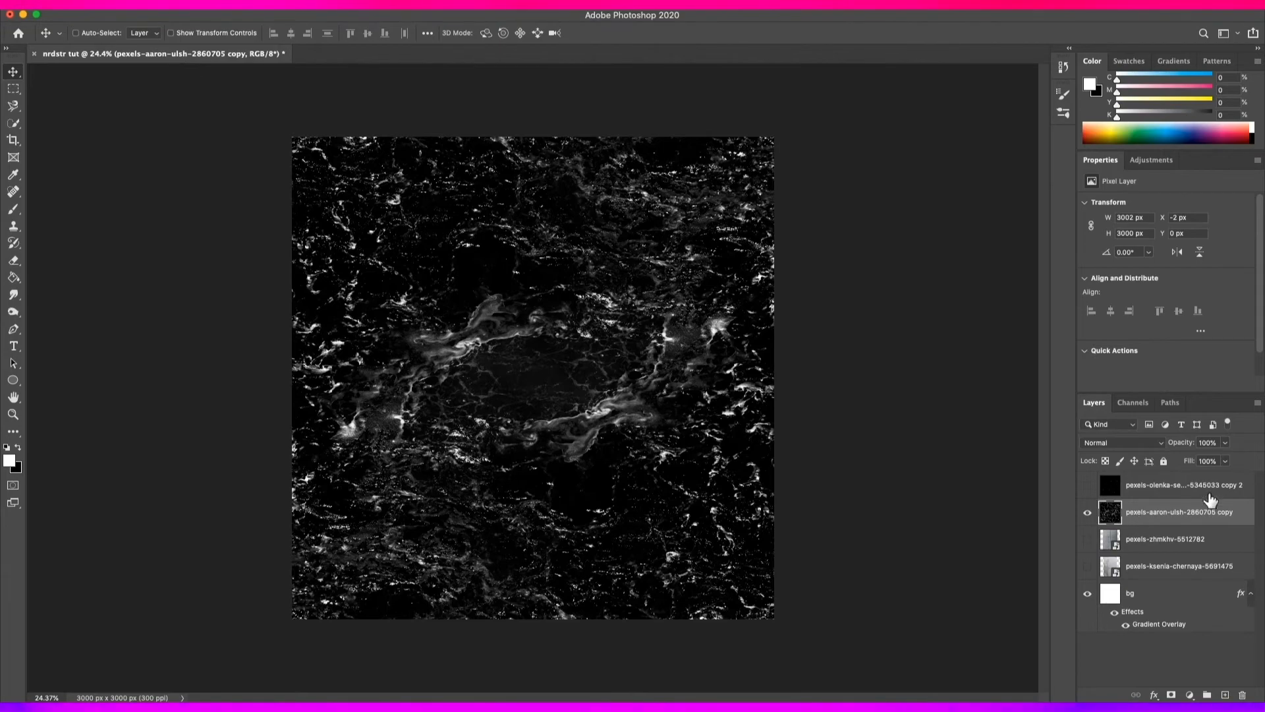
{"action": "left_click", "coordinate": [1122, 442]}
{"action": "left_click", "coordinate": [1123, 538]}
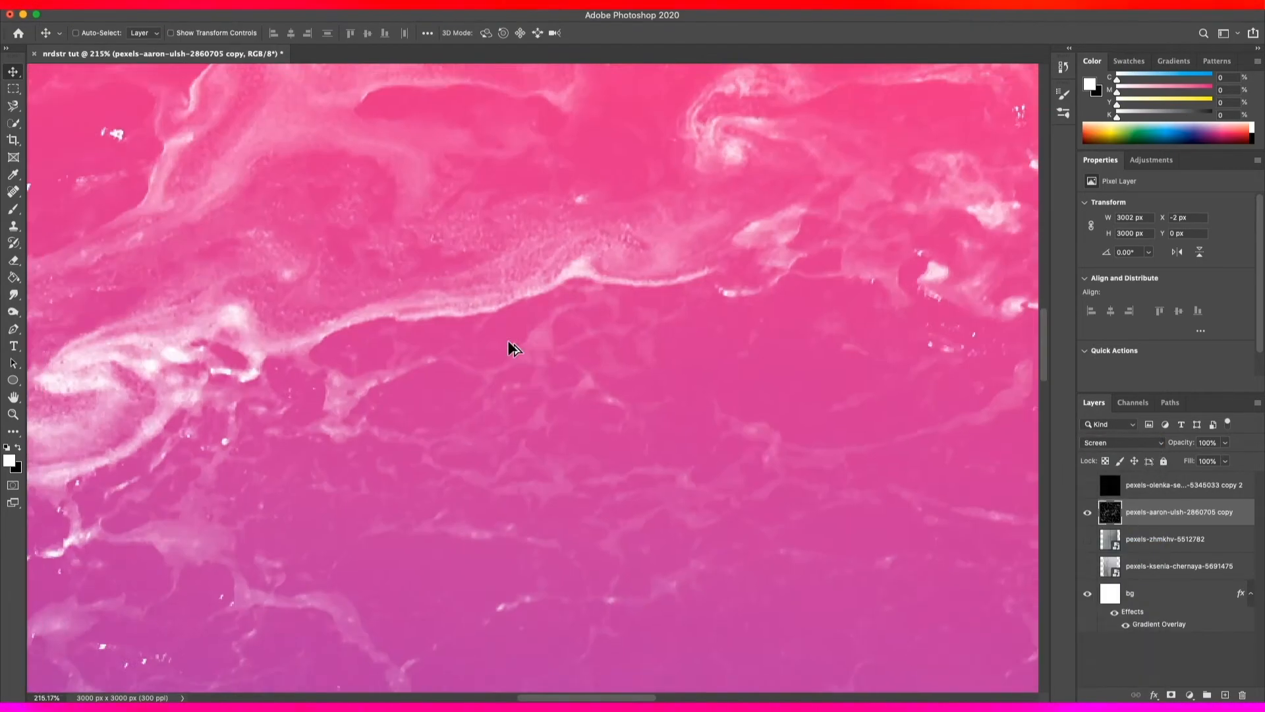
{"action": "scroll", "coordinate": [508, 342], "scroll_direction": "down", "scroll_amount": 10}
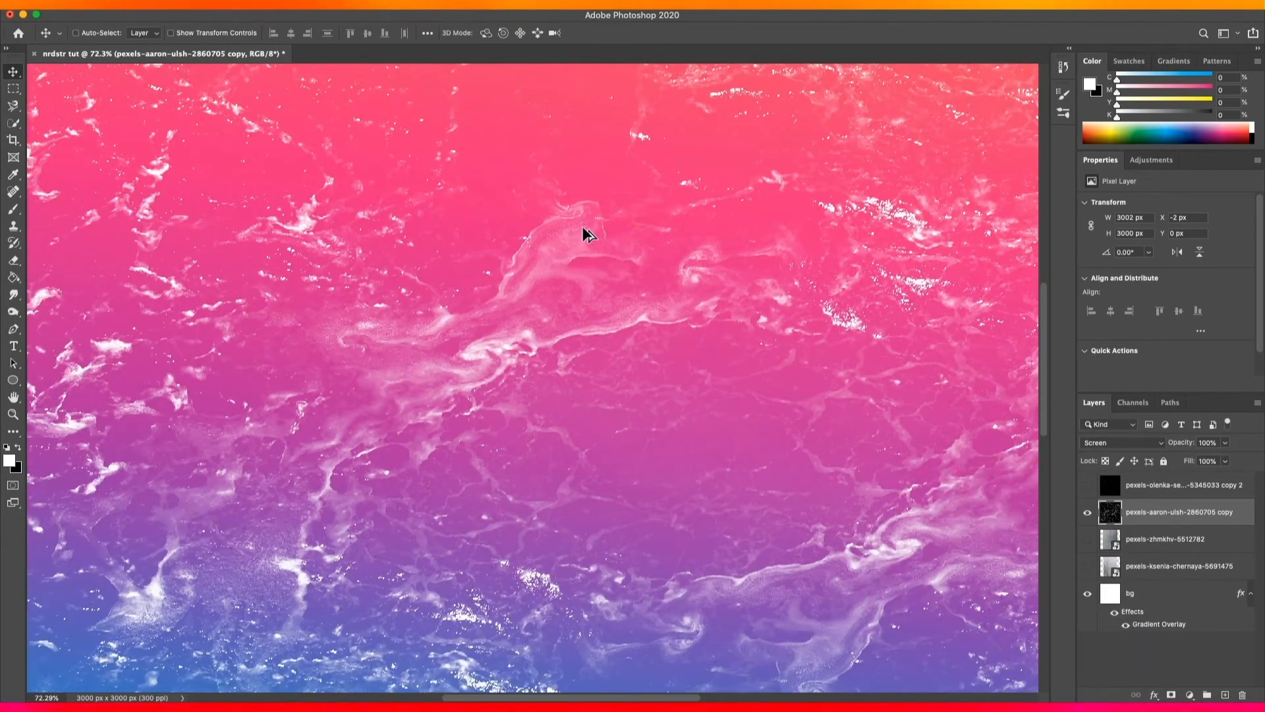
{"action": "scroll", "coordinate": [565, 209], "scroll_direction": "up", "scroll_amount": 6}
{"action": "scroll", "coordinate": [783, 414], "scroll_direction": "down", "scroll_amount": 8}
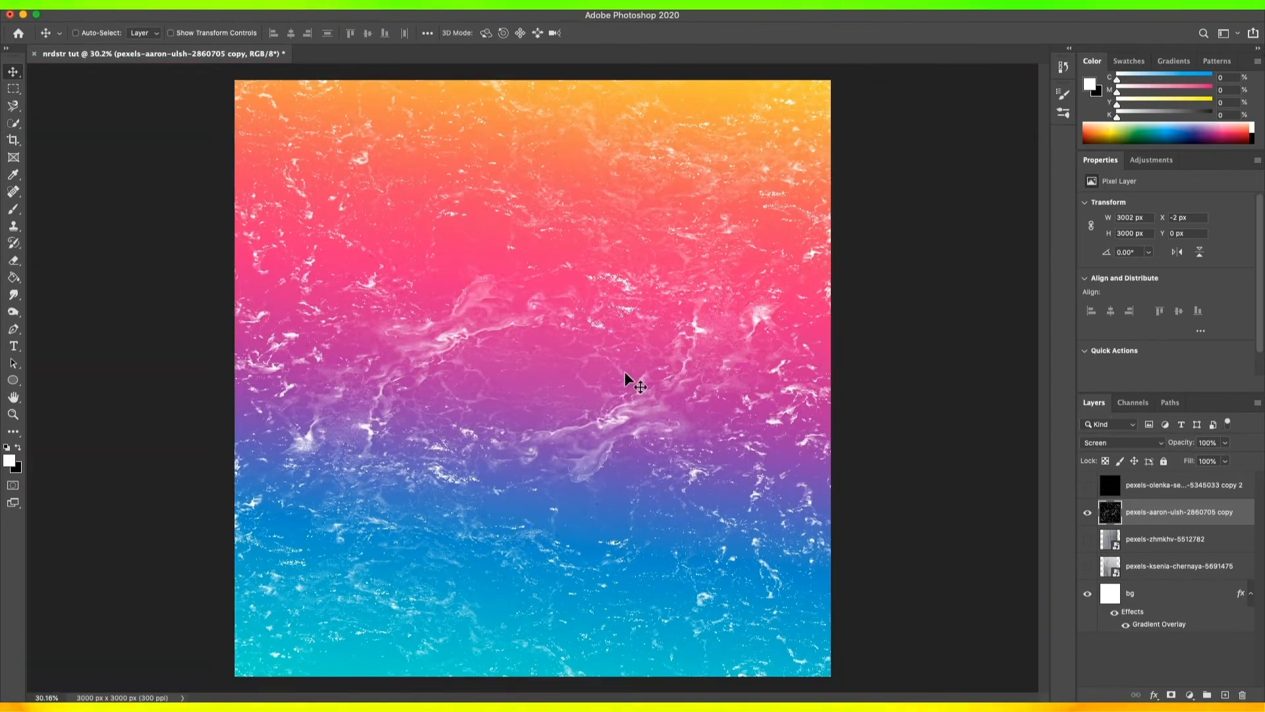
Hide the ocean foam, show the pexels-zhmkhv-5512782 wall photo and stretch it to the full width of the canvas.
{"action": "left_click", "coordinate": [1089, 513]}
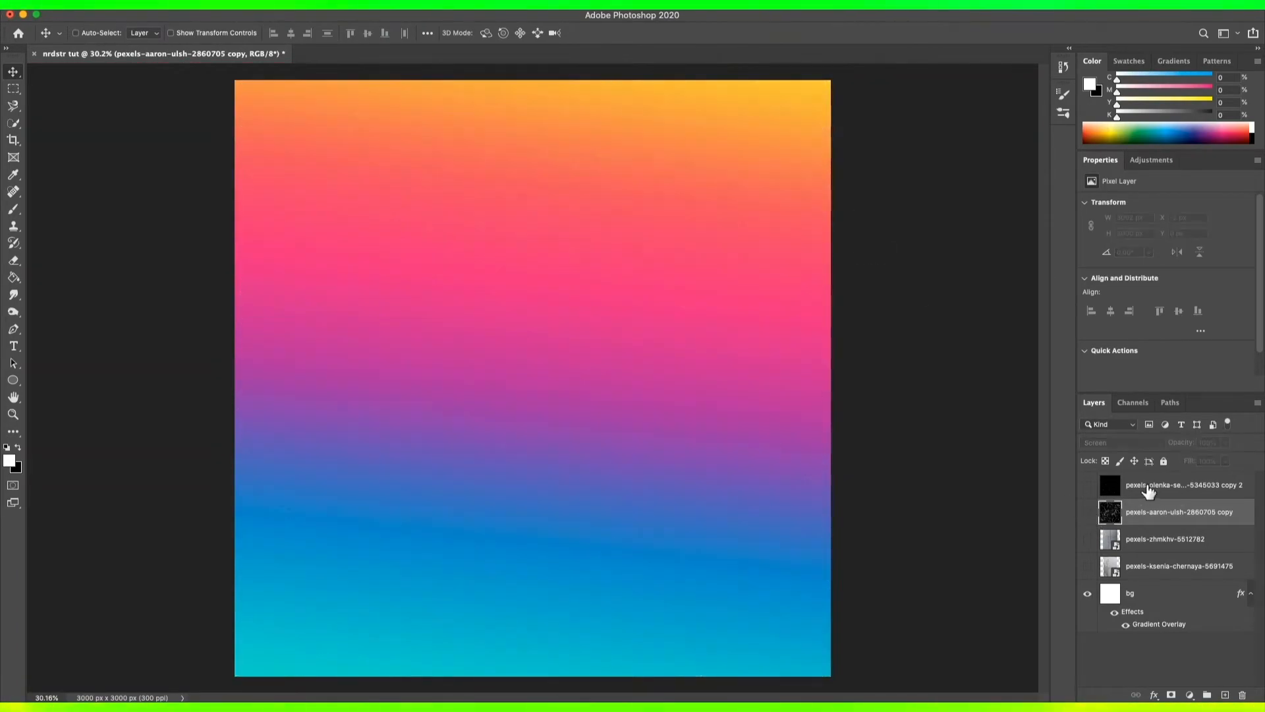
{"action": "left_click", "coordinate": [1087, 539]}
{"action": "left_click", "coordinate": [1160, 539]}
{"action": "key", "text": "ctrl+t"}
{"action": "left_click_drag", "start_coordinate": [758, 376], "coordinate": [832, 373]}
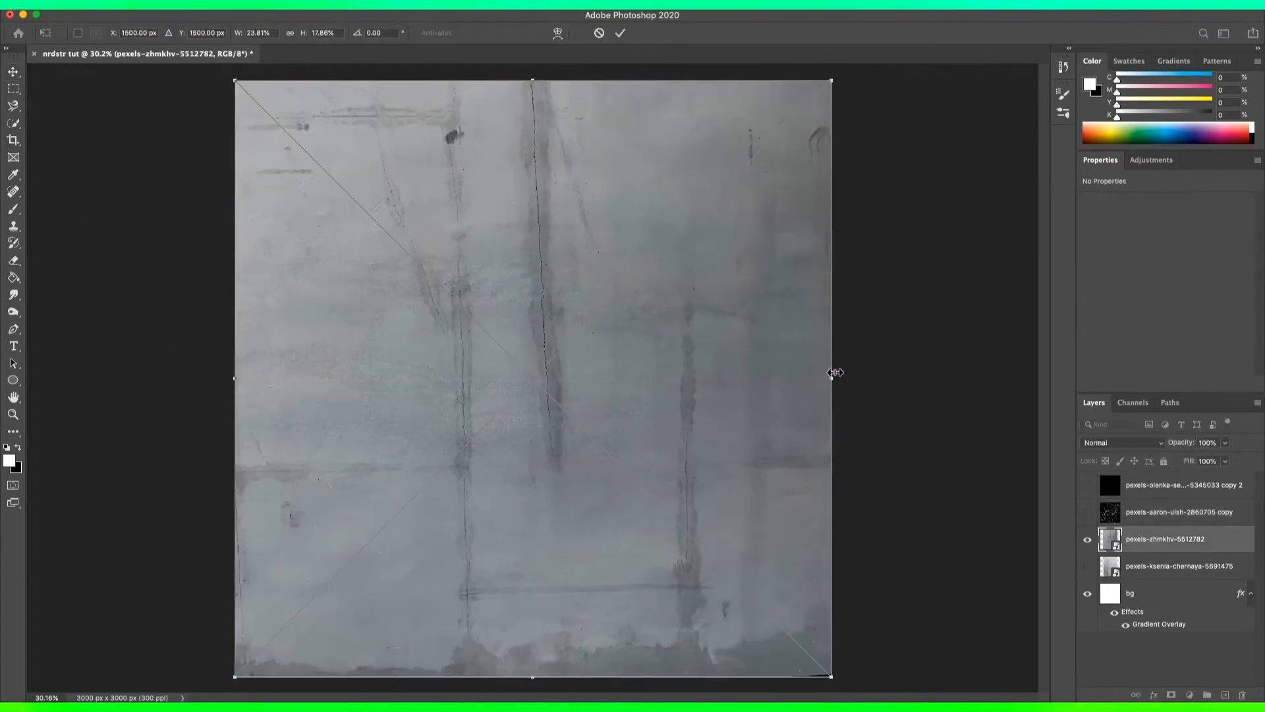
Desaturate the wall photo fully with Hue/Saturation, saturation -100.
{"action": "scroll", "coordinate": [613, 417], "scroll_direction": "up", "scroll_amount": 3}
{"action": "key", "text": "ctrl+u"}
{"action": "left_click_drag", "start_coordinate": [1014, 383], "coordinate": [944, 359]}
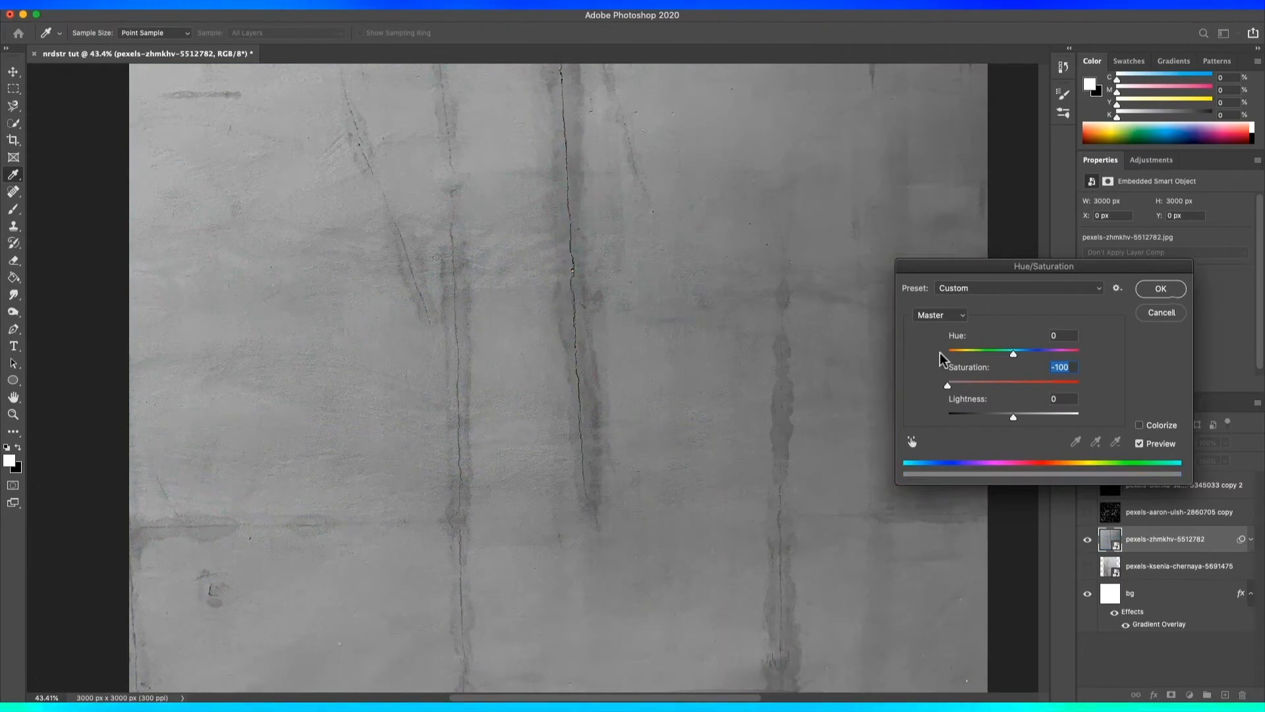
{"action": "key", "text": "Return"}
Darken the wall photo with a Levels adjustment, midtone input level 0.47.
{"action": "key", "text": "super+0"}
{"action": "key", "text": "super+l"}
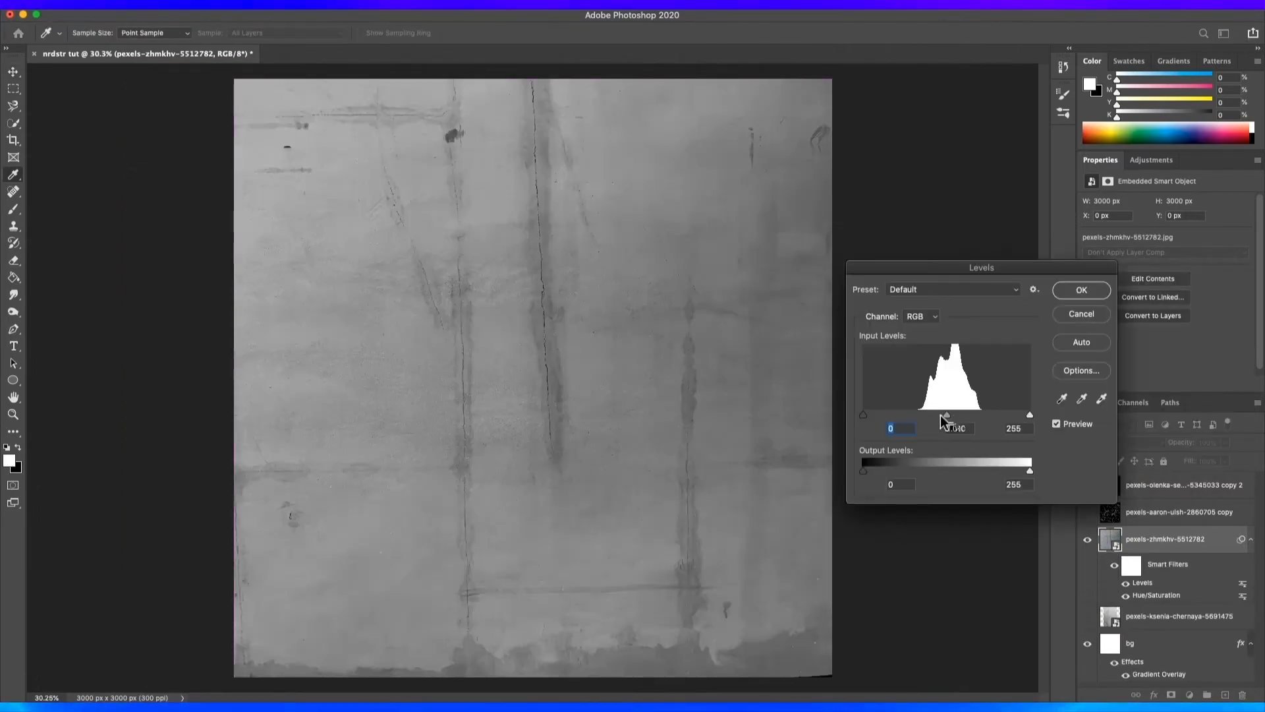
{"action": "left_click_drag", "start_coordinate": [949, 419], "coordinate": [1128, 398]}
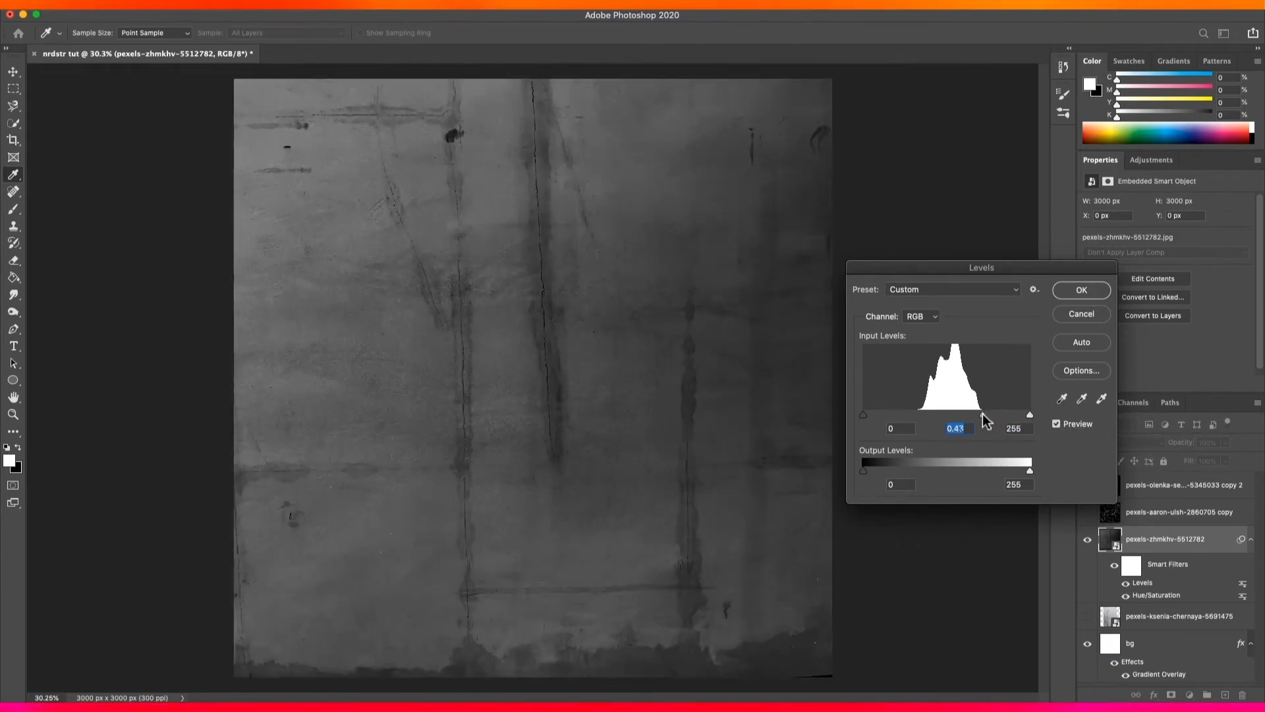
{"action": "left_click", "coordinate": [1082, 290]}
Apply Brightness/Contrast to the wall photo with Use Legacy on, brightness -18 and contrast 54.
{"action": "left_click", "coordinate": [168, 2]}
{"action": "mouse_move", "coordinate": [212, 40]}
{"action": "left_click", "coordinate": [383, 39]}
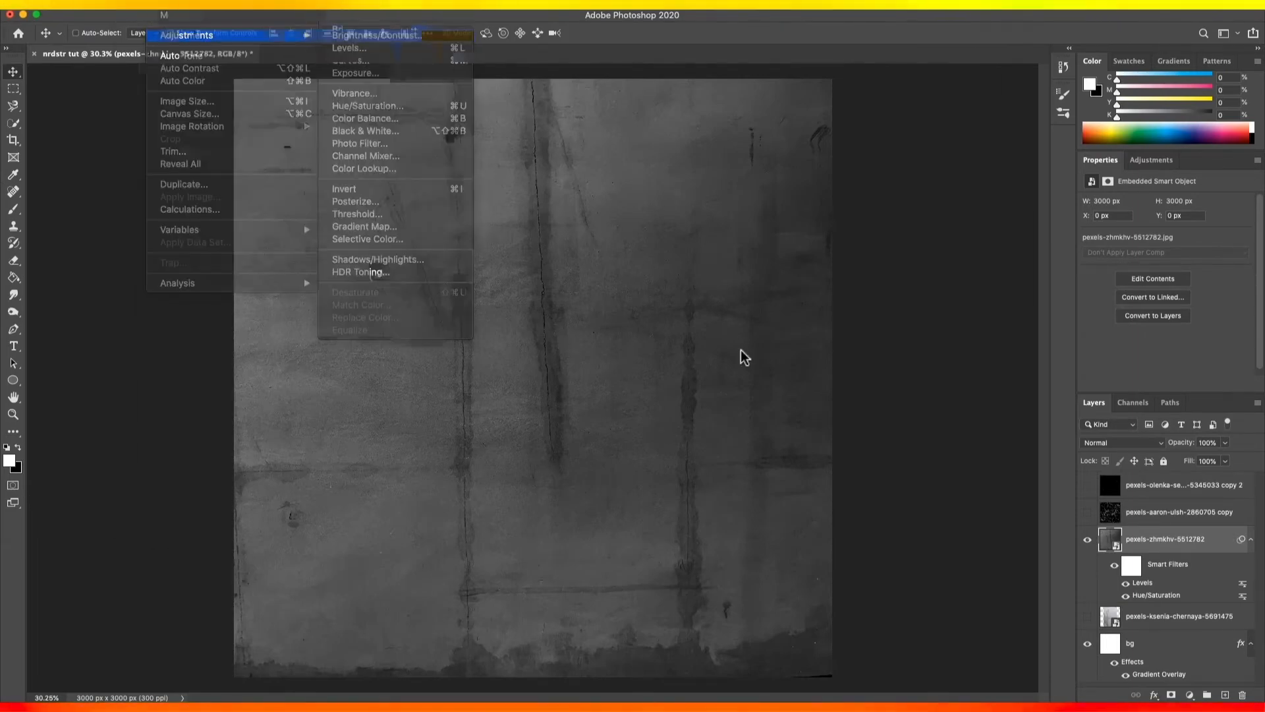
{"action": "left_click", "coordinate": [919, 402]}
{"action": "left_click_drag", "start_coordinate": [948, 374], "coordinate": [937, 342]}
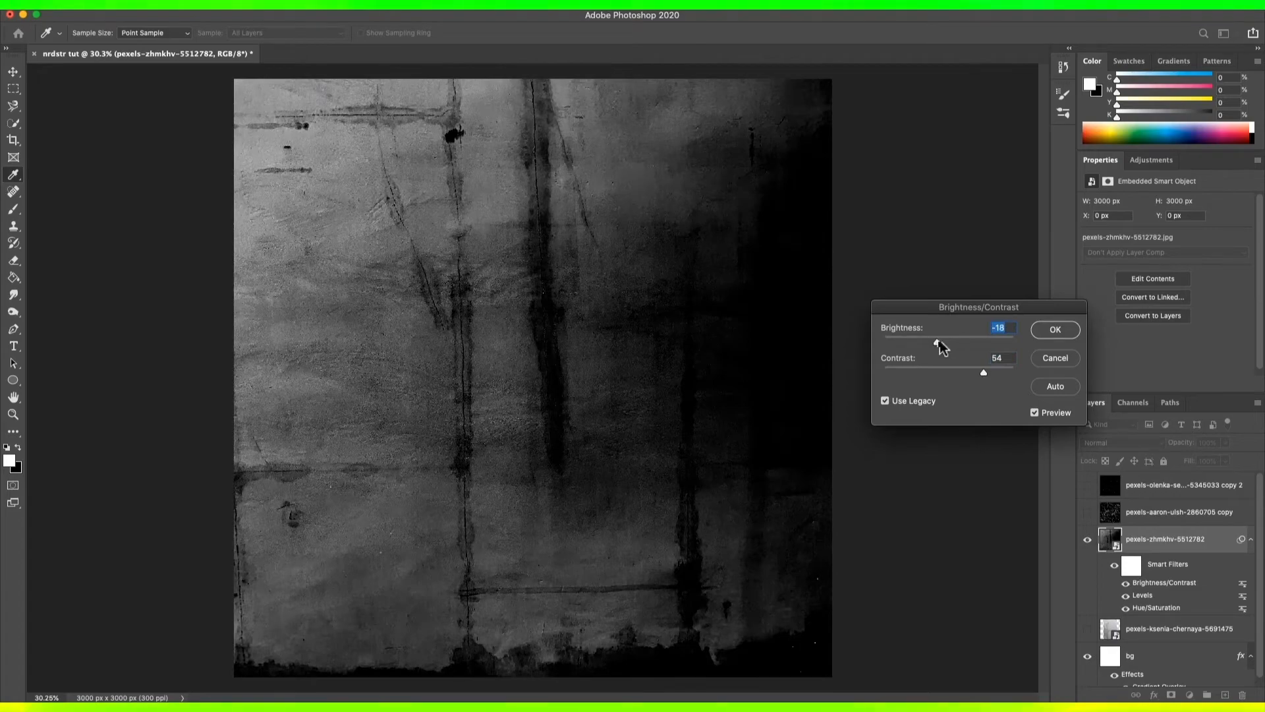
{"action": "left_click", "coordinate": [1055, 329]}
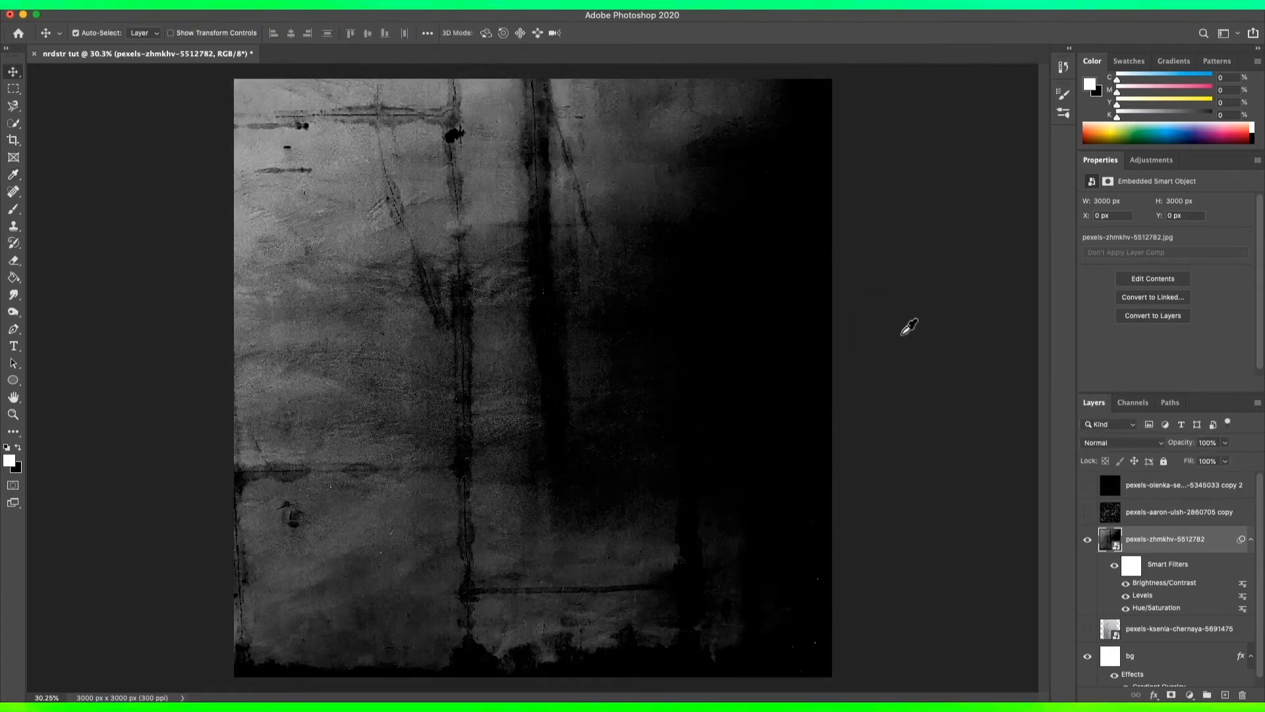
Darken the wall photo further with a second Levels adjustment, midtone input level 0.60.
{"action": "key", "text": "super+l"}
{"action": "mouse_move", "coordinate": [951, 419]}
{"action": "left_mouse_down"}
{"action": "mouse_move", "coordinate": [1022, 415]}
{"action": "mouse_move", "coordinate": [956, 413]}
{"action": "left_mouse_up"}
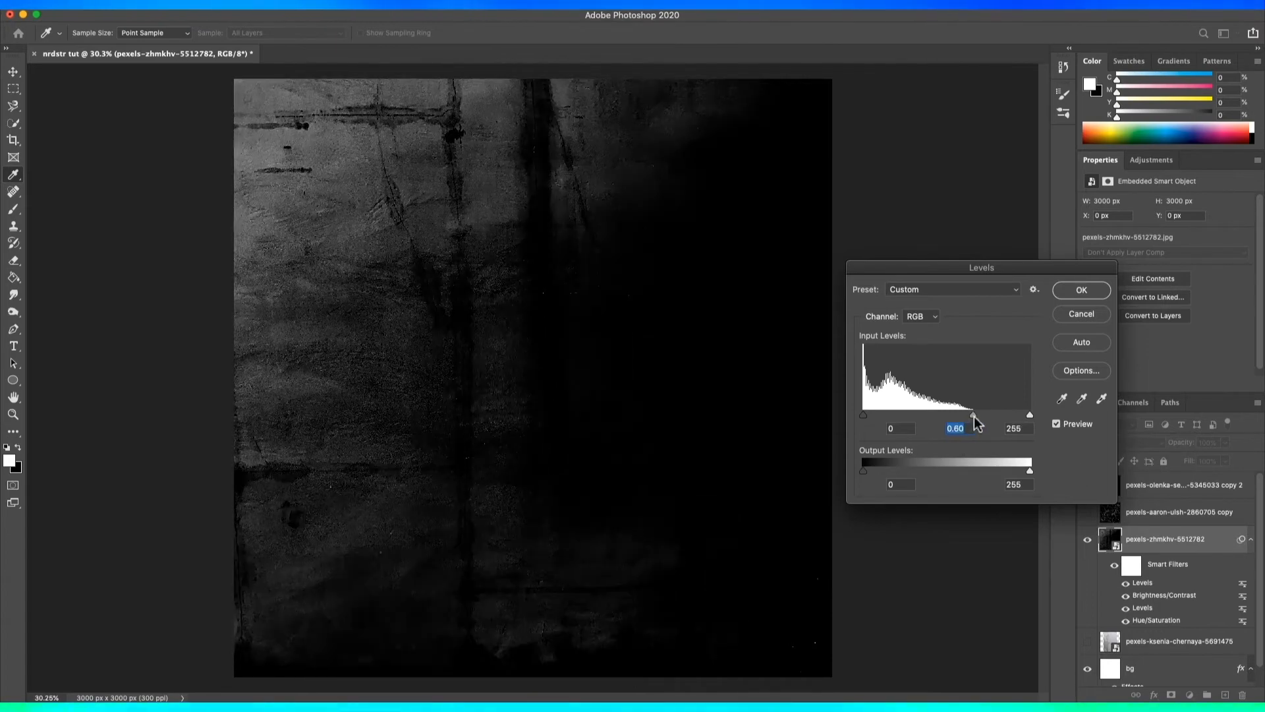
{"action": "key", "text": "Return"}
Select the wall photo's lighter tones with Color Range, sampled colors at fuzziness 0.
{"action": "left_click", "coordinate": [272, 0]}
{"action": "left_click", "coordinate": [296, 132]}
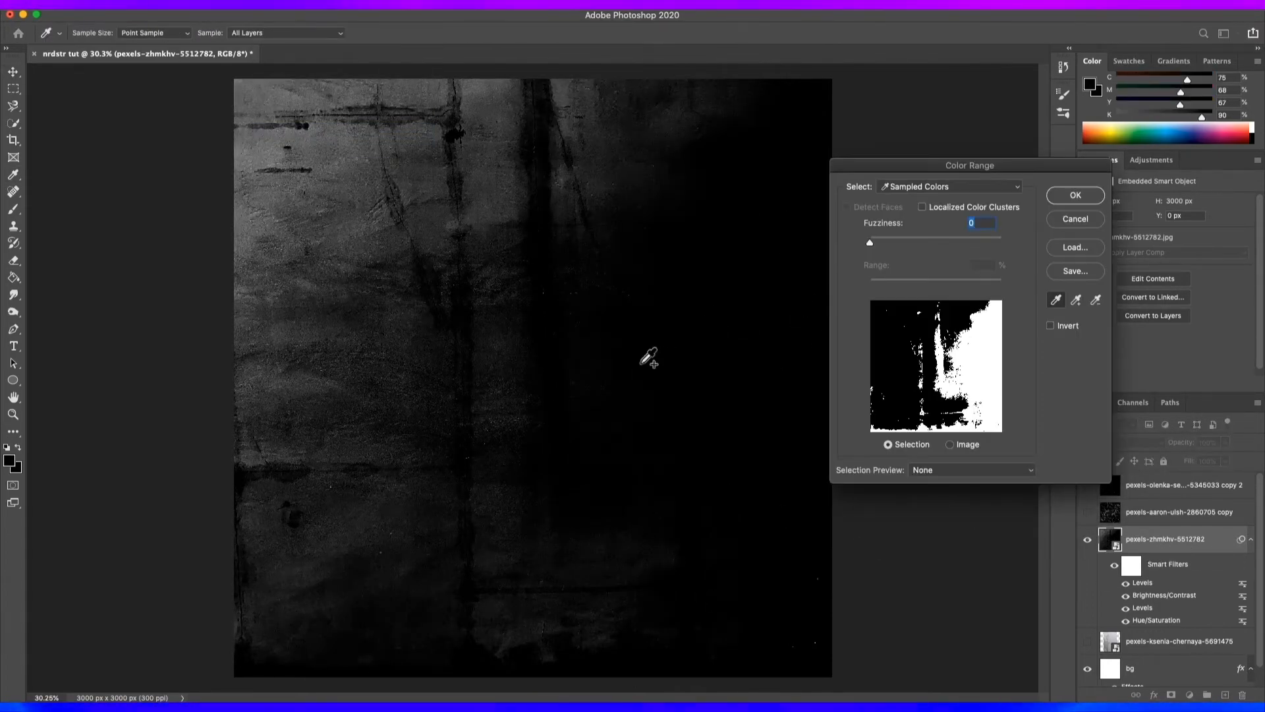
{"action": "left_click", "coordinate": [420, 288], "text": "shift"}
{"action": "scroll", "coordinate": [427, 279], "scroll_direction": "up", "scroll_amount": 10}
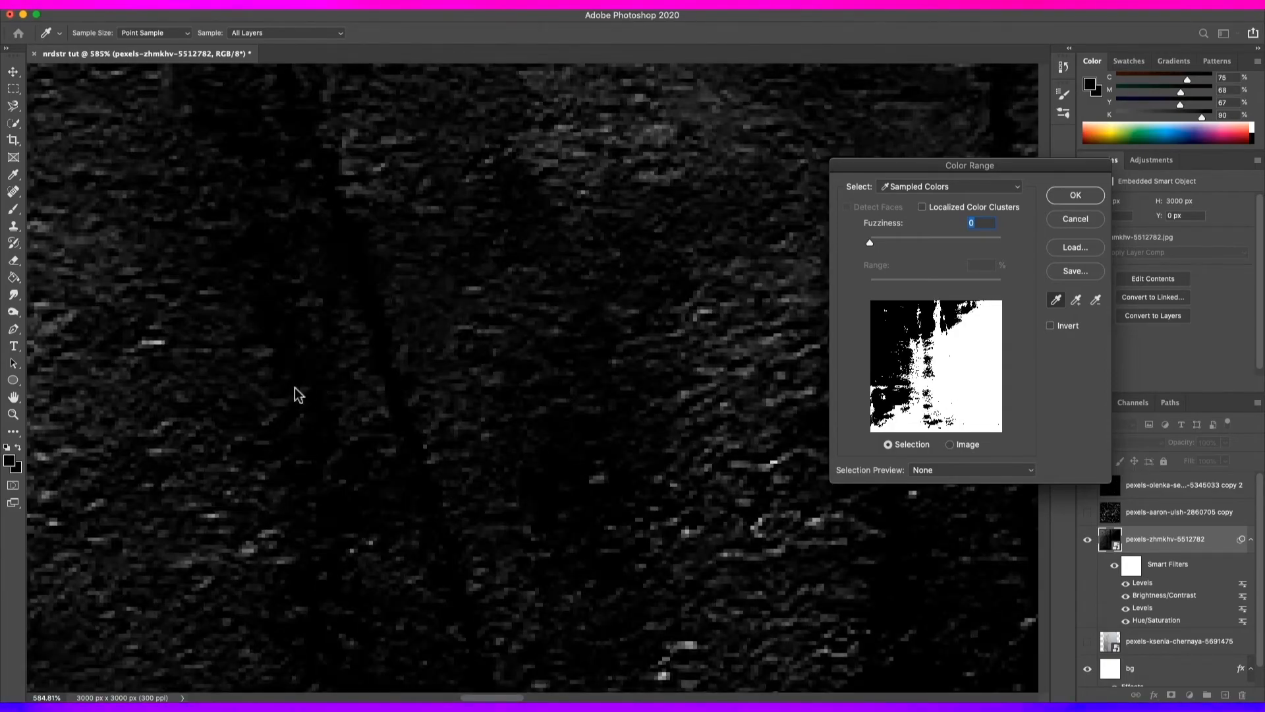
{"action": "scroll", "coordinate": [302, 388], "scroll_direction": "down", "scroll_amount": 12}
{"action": "scroll", "coordinate": [571, 438], "scroll_direction": "up", "scroll_amount": 3}
{"action": "key", "text": "Return"}
{"action": "scroll", "coordinate": [587, 165], "scroll_direction": "down", "scroll_amount": 1}
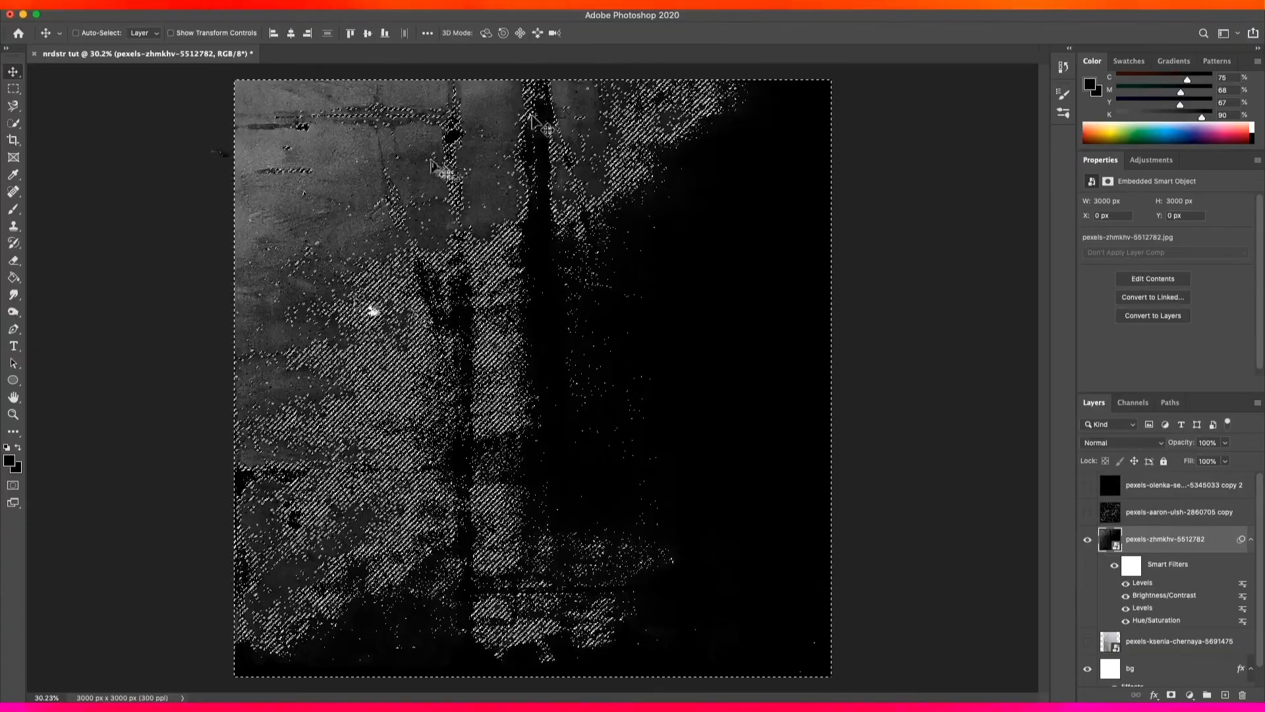
Rasterize the wall photo layer and delete the selected light areas, leaving only the dark texture.
{"action": "right_click", "coordinate": [1171, 539]}
{"action": "left_click", "coordinate": [1055, 432]}
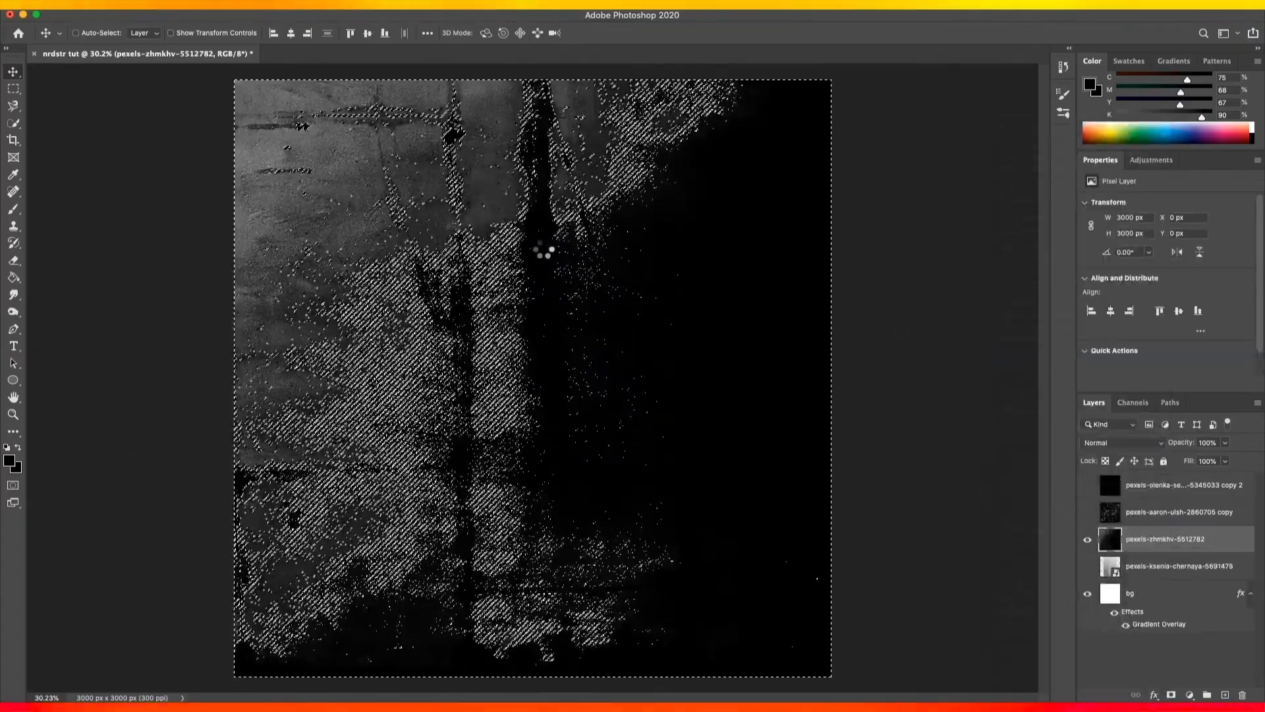
{"action": "key", "text": "Delete"}
{"action": "scroll", "coordinate": [338, 274], "scroll_direction": "up", "scroll_amount": 5}
{"action": "scroll", "coordinate": [368, 359], "scroll_direction": "down", "scroll_amount": 8}
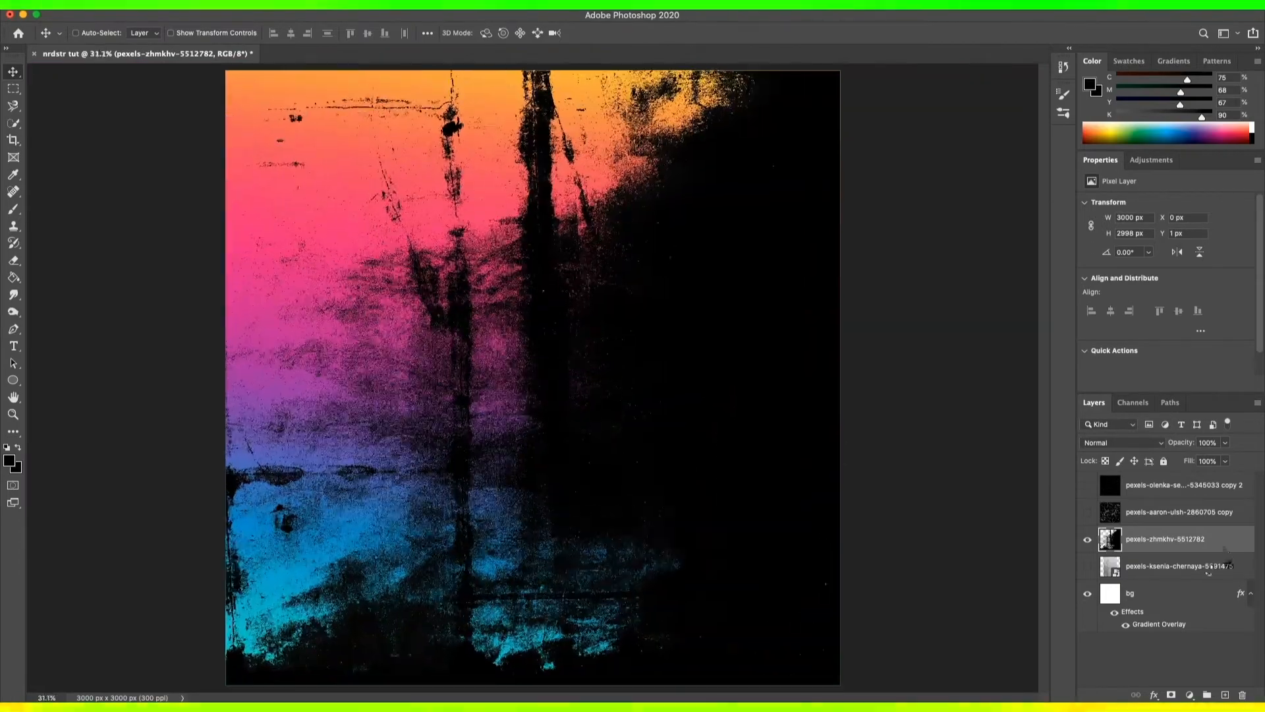
{"action": "key", "text": "super+t"}
{"action": "scroll", "coordinate": [754, 191], "scroll_direction": "down", "scroll_amount": 1}
{"action": "left_click_drag", "start_coordinate": [837, 81], "coordinate": [799, 140]}
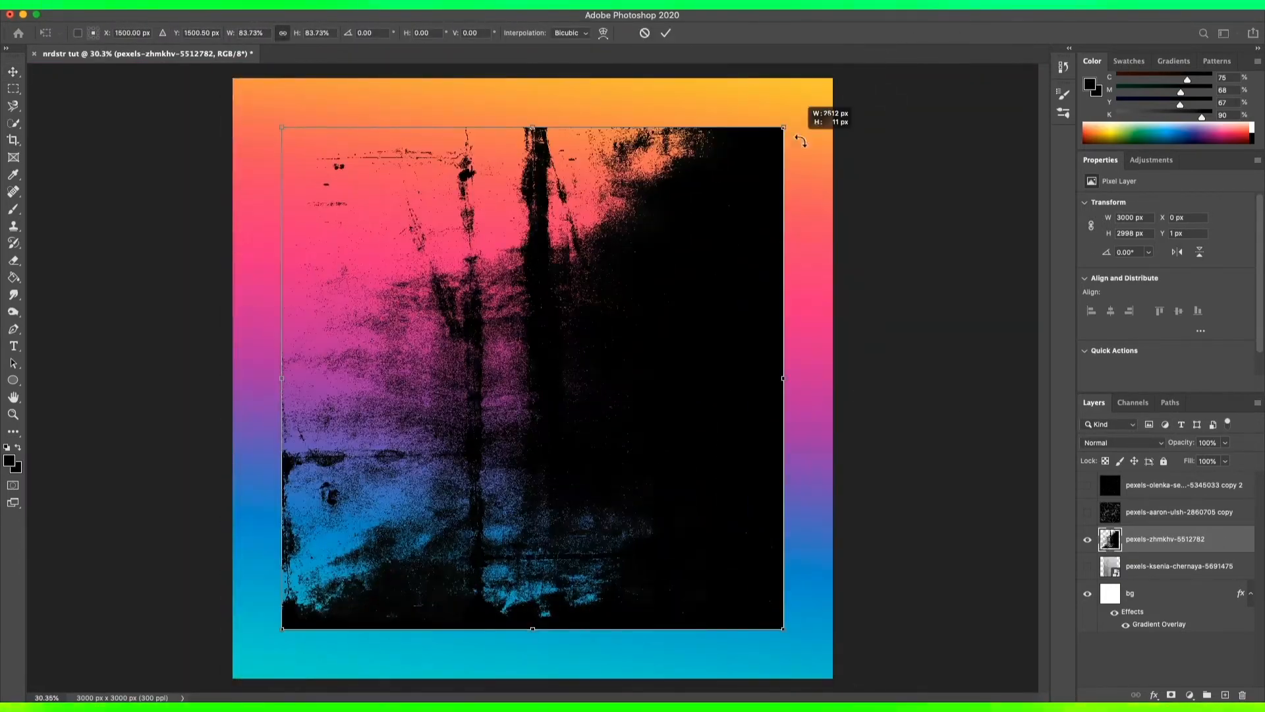
{"action": "key", "text": "super+z"}
{"action": "scroll", "coordinate": [527, 140], "scroll_direction": "up", "scroll_amount": 5}
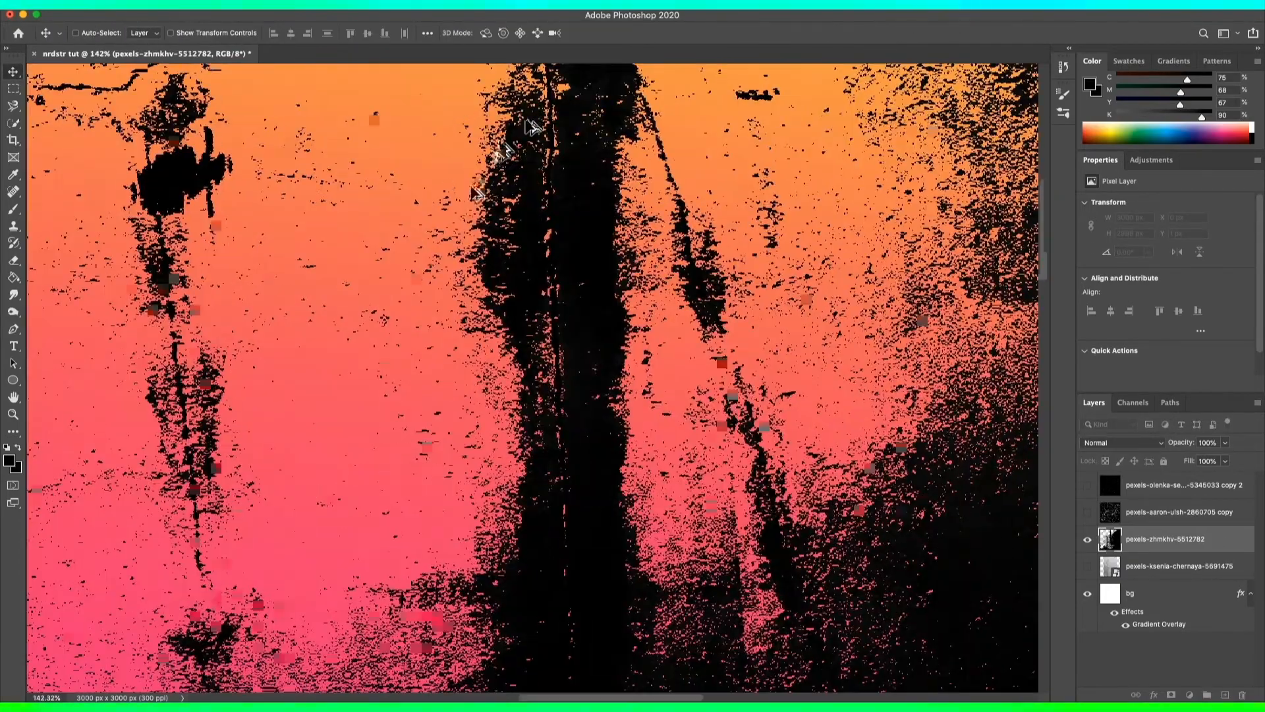
{"action": "scroll", "coordinate": [520, 369], "scroll_direction": "down", "scroll_amount": 5}
{"action": "key", "text": "super+i"}
{"action": "key", "text": "super+i"}
Enlarge the dark wall texture to about 5221 x 5218 px and shift it so its streaks cover the canvas.
{"action": "key", "text": "super+t"}
{"action": "scroll", "coordinate": [647, 288], "scroll_direction": "down", "scroll_amount": 2}
{"action": "left_click_drag", "start_coordinate": [770, 378], "coordinate": [968, 399], "text": "alt"}
{"action": "left_click_drag", "start_coordinate": [520, 264], "coordinate": [695, 401]}
{"action": "left_click", "coordinate": [62, 203]}
Set the wall texture's blend mode to Screen, invert it to white and lower its opacity.
{"action": "left_click", "coordinate": [1108, 443]}
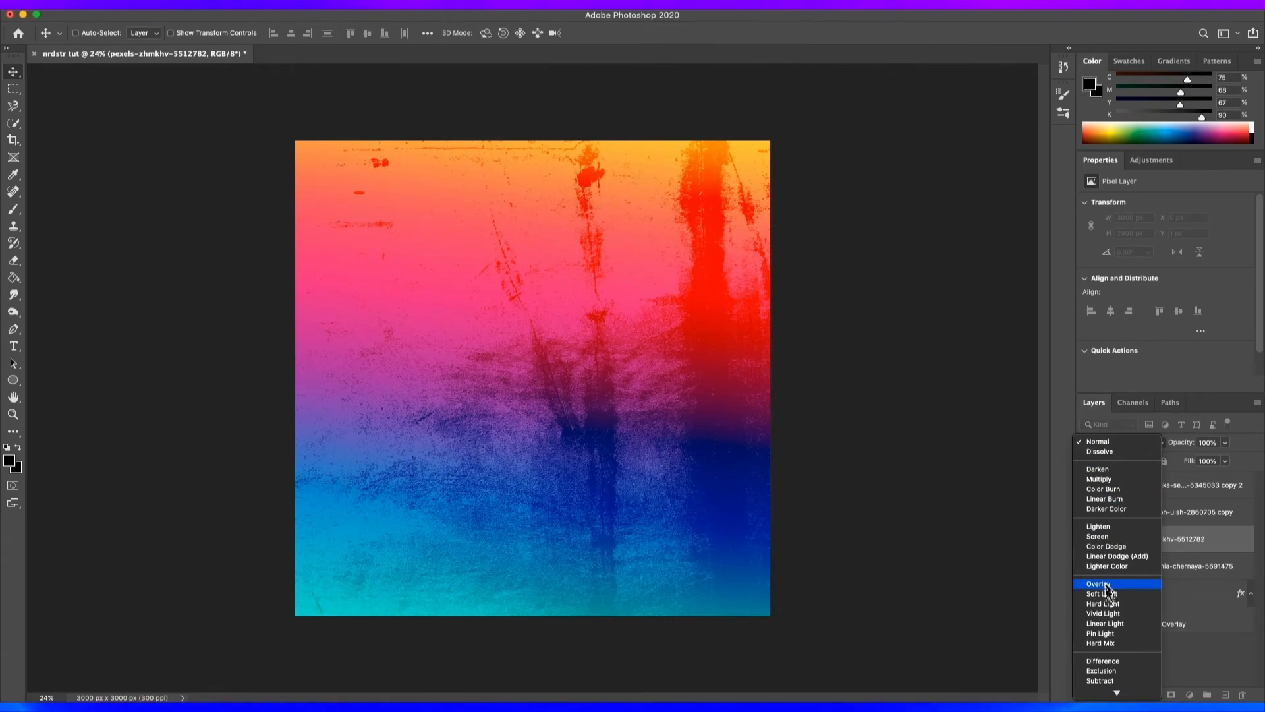
{"action": "left_click", "coordinate": [1096, 536]}
{"action": "key", "text": "super+i"}
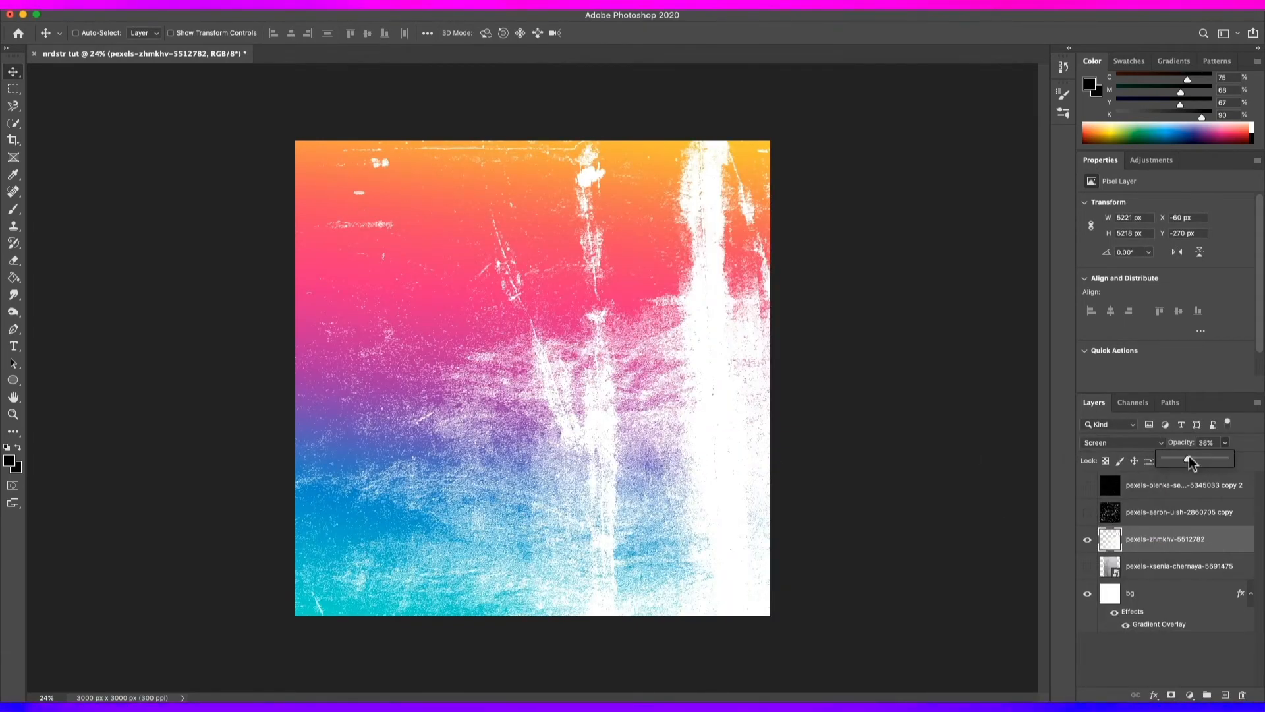
{"action": "left_click_drag", "start_coordinate": [1192, 463], "coordinate": [1185, 460]}
{"action": "scroll", "coordinate": [486, 365], "scroll_direction": "up", "scroll_amount": 5}
{"action": "key", "text": "super+0"}
Hide the wall texture, show the pexels-ksenia-chernaya-5691475 photo and stretch it to the full canvas width.
{"action": "left_click", "coordinate": [1087, 539]}
{"action": "left_click", "coordinate": [1179, 566]}
{"action": "left_click", "coordinate": [1087, 566]}
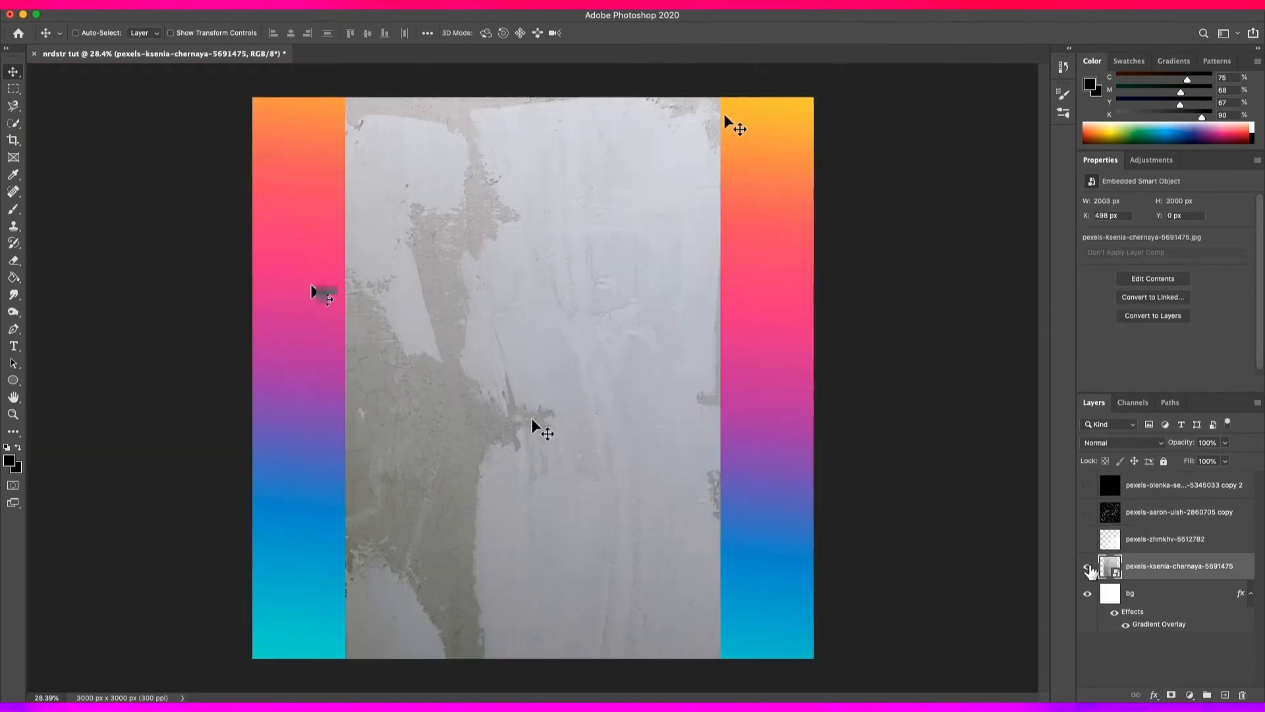
{"action": "key", "text": "super+t"}
{"action": "left_click_drag", "start_coordinate": [721, 380], "coordinate": [815, 380], "text": "alt+shift"}
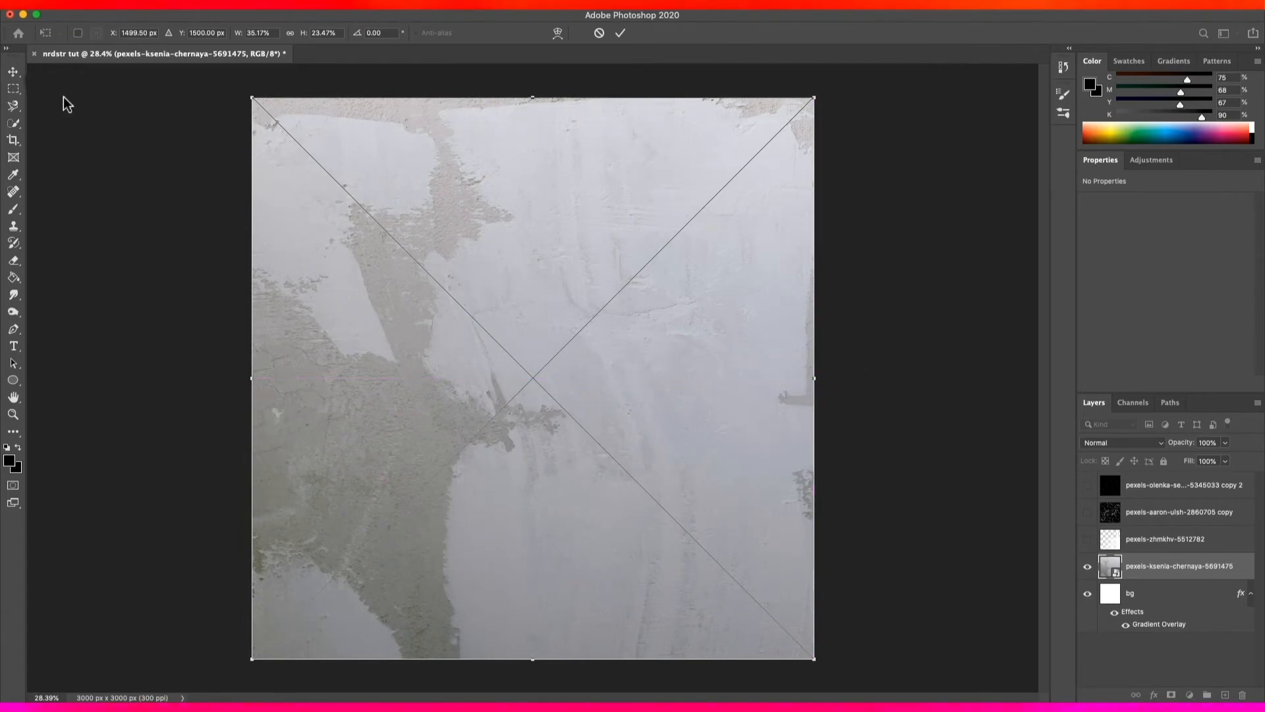
{"action": "key", "text": "Return"}
{"action": "scroll", "coordinate": [511, 435], "scroll_direction": "down", "scroll_amount": 2}
{"action": "scroll", "coordinate": [285, 178], "scroll_direction": "up", "scroll_amount": 5}
{"action": "scroll", "coordinate": [622, 309], "scroll_direction": "down", "scroll_amount": 3}
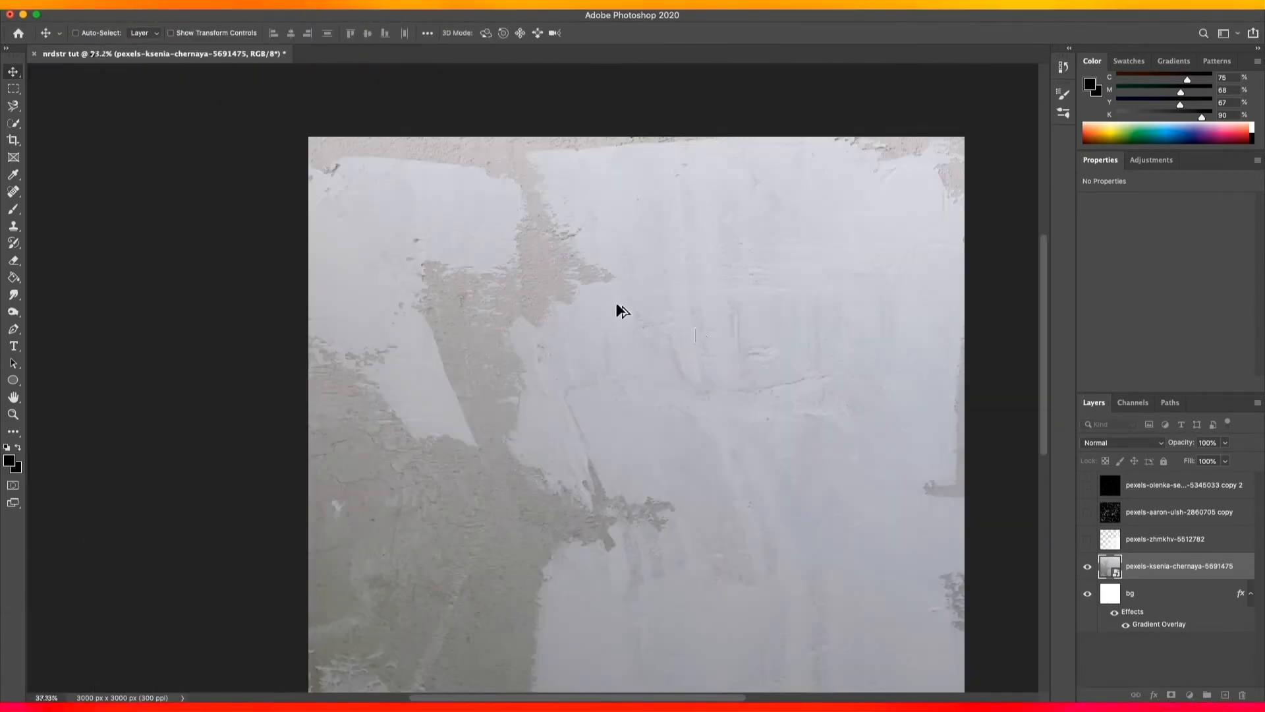
{"action": "key", "text": "super+0"}
{"action": "left_click", "coordinate": [310, 6]}
{"action": "left_click", "coordinate": [781, 232]}
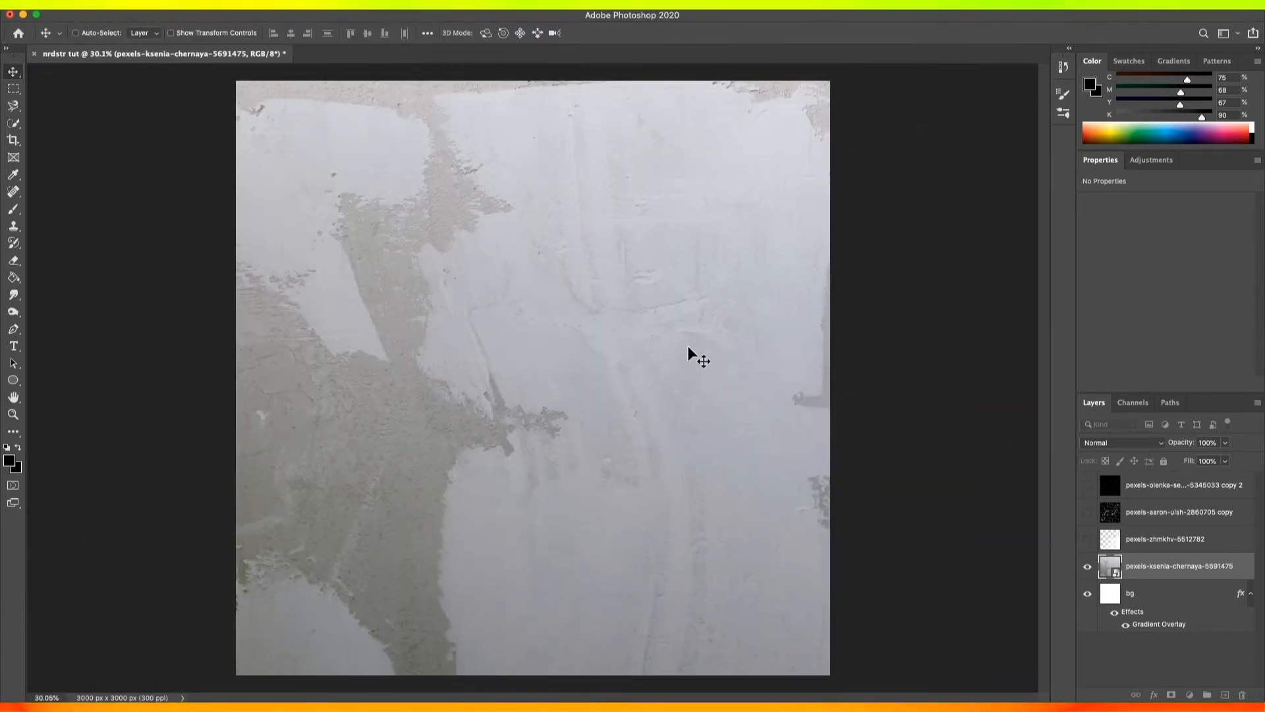
Desaturate the peeling plaster photo with Hue/Saturation and darken it with a Levels adjustment.
{"action": "key", "text": "super+u"}
{"action": "left_click_drag", "start_coordinate": [1013, 386], "coordinate": [1008, 416]}
{"action": "left_click", "coordinate": [1154, 289]}
{"action": "key", "text": "super+l"}
{"action": "left_click", "coordinate": [1081, 290]}
Adjust the plaster photo's brightness and contrast with Use Legacy turned on.
{"action": "left_click", "coordinate": [196, 5]}
{"action": "mouse_move", "coordinate": [188, 35]}
{"action": "left_click", "coordinate": [389, 36]}
{"action": "left_click_drag", "start_coordinate": [950, 373], "coordinate": [947, 342]}
{"action": "left_click", "coordinate": [916, 400]}
{"action": "mouse_move", "coordinate": [967, 373]}
{"action": "left_mouse_down"}
{"action": "mouse_move", "coordinate": [990, 367]}
{"action": "mouse_move", "coordinate": [972, 374]}
{"action": "left_mouse_up"}
{"action": "left_click", "coordinate": [1063, 332]}
Set the plaster photo's blend mode to Screen and check the texture over the gradient.
{"action": "left_click", "coordinate": [1121, 443]}
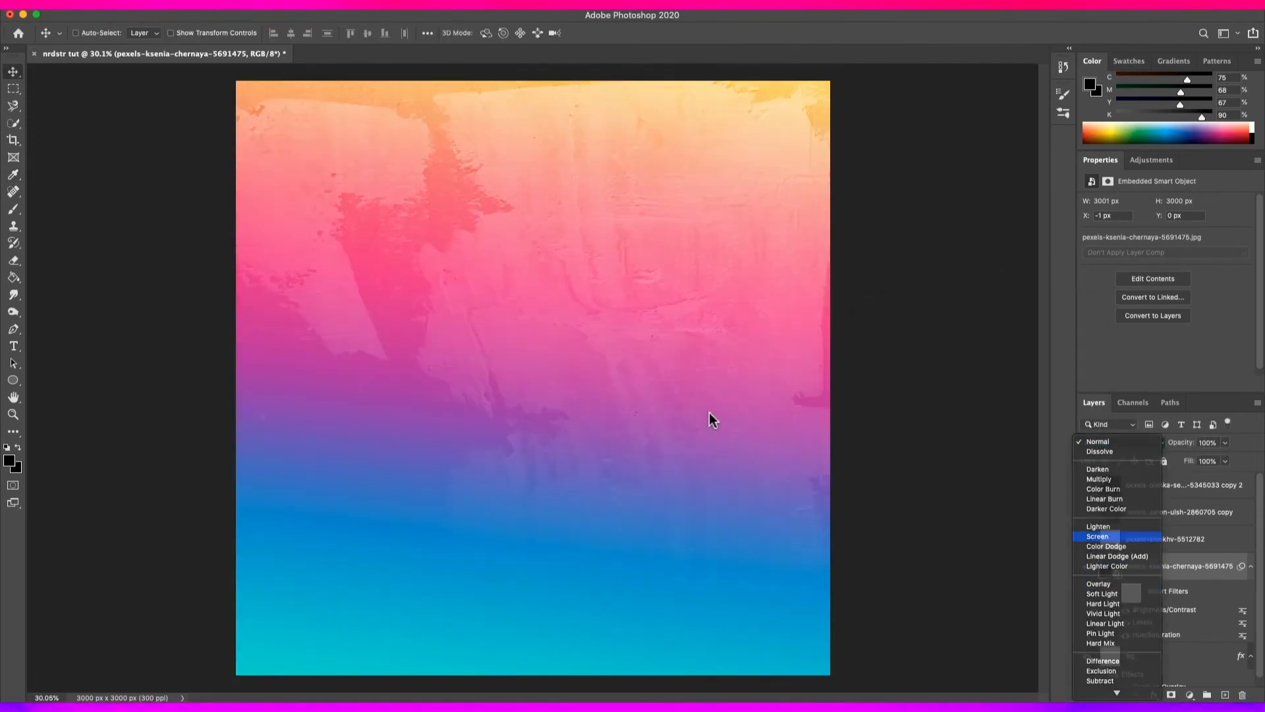
{"action": "left_click", "coordinate": [1120, 537]}
{"action": "scroll", "coordinate": [705, 251], "scroll_direction": "up", "scroll_amount": 5}
{"action": "scroll", "coordinate": [716, 262], "scroll_direction": "down", "scroll_amount": 3}
{"action": "scroll", "coordinate": [716, 262], "scroll_direction": "down", "scroll_amount": 4}
{"action": "scroll", "coordinate": [472, 302], "scroll_direction": "up", "scroll_amount": 2}
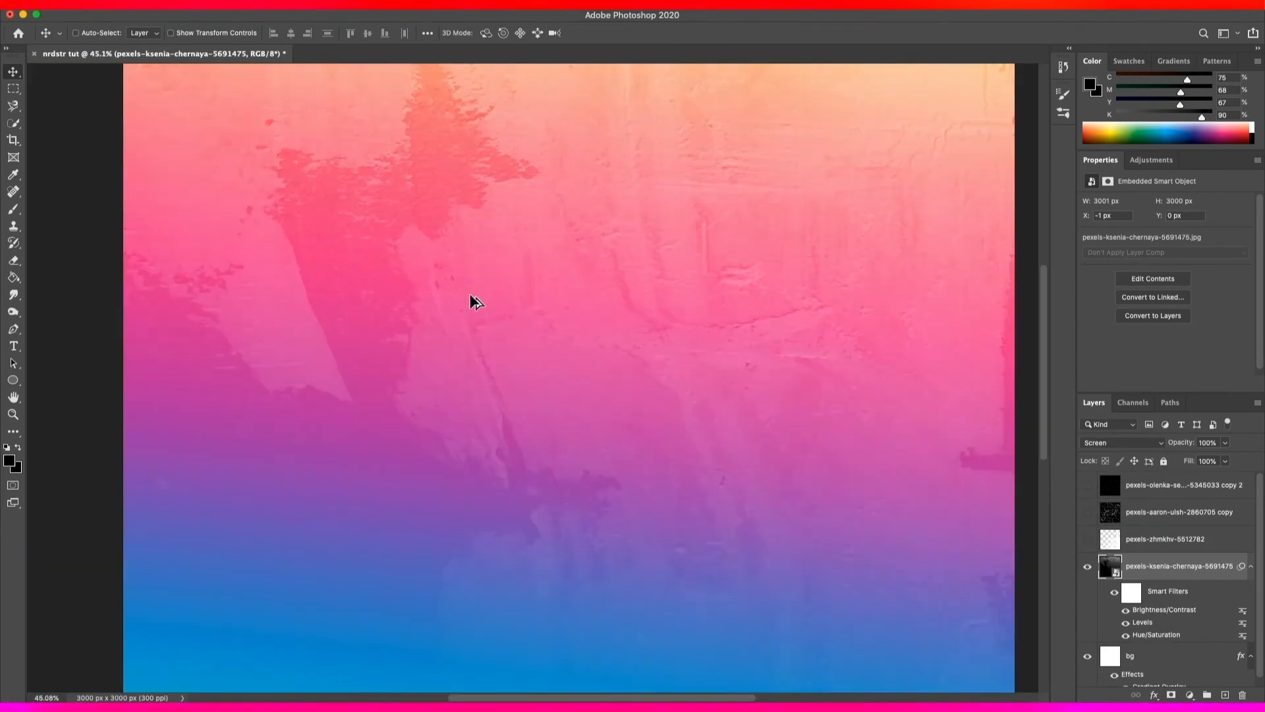
{"action": "scroll", "coordinate": [475, 302], "scroll_direction": "down", "scroll_amount": 1}
Show all the hidden texture layers and group the four texture layers above the background.
{"action": "left_click_drag", "start_coordinate": [1090, 539], "coordinate": [1087, 485]}
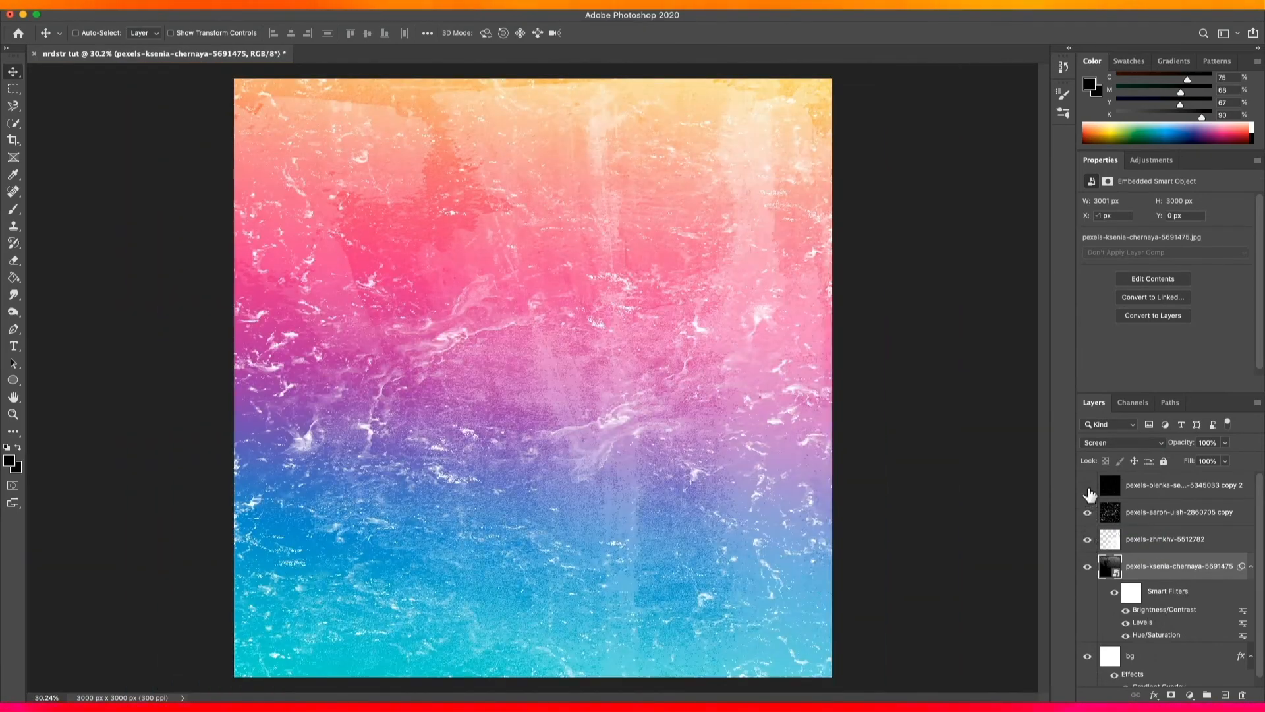
{"action": "left_click", "coordinate": [1198, 485], "text": "shift"}
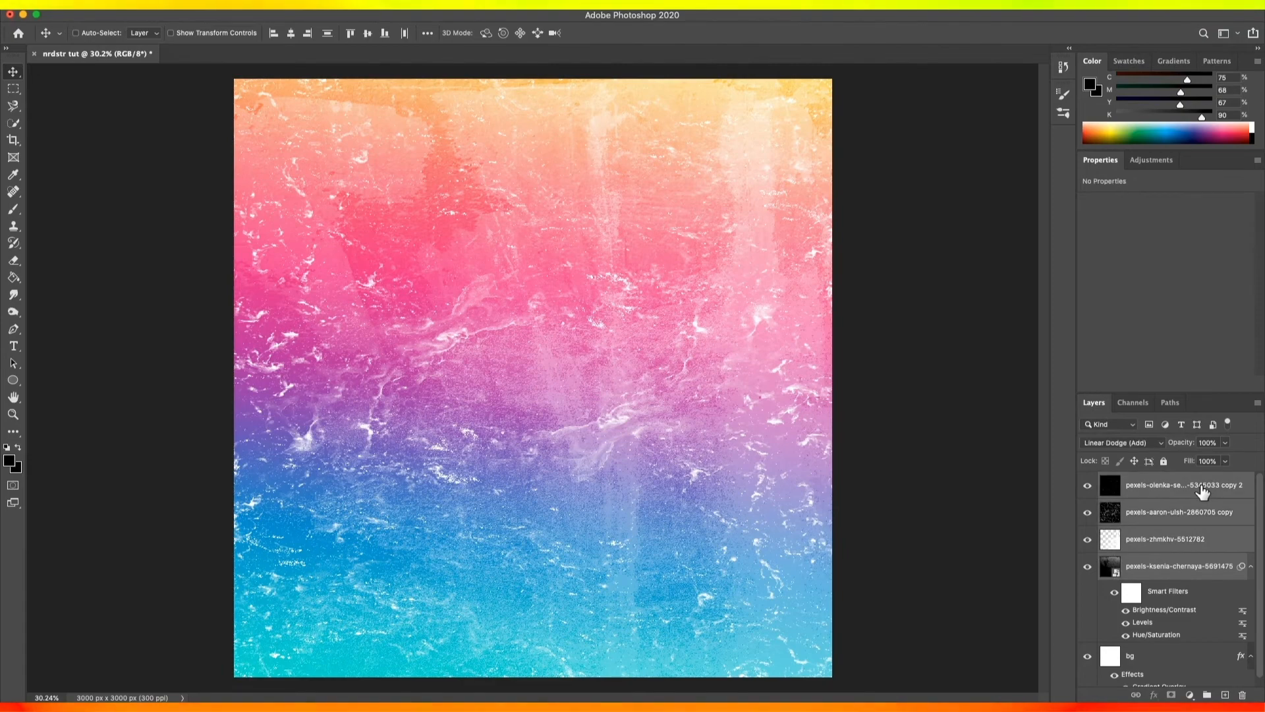
{"action": "right_click", "coordinate": [1198, 485]}
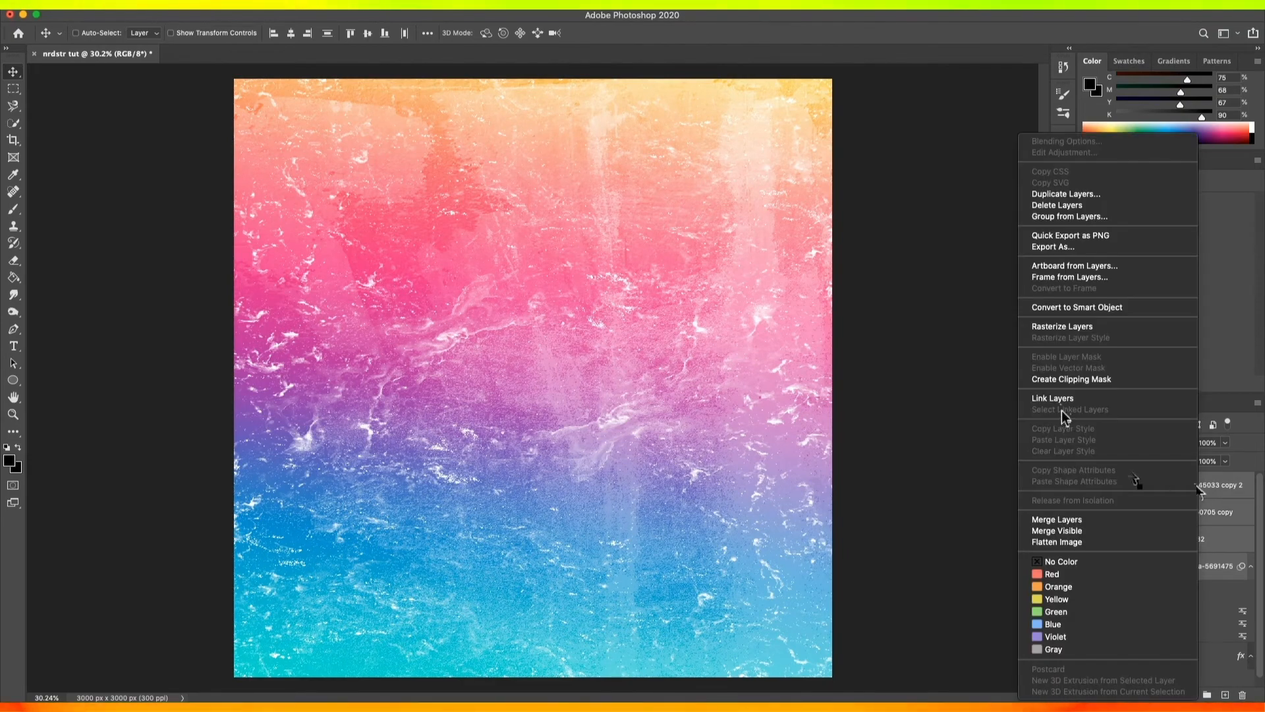
{"action": "left_click", "coordinate": [1239, 489]}
{"action": "key", "text": "super+g"}
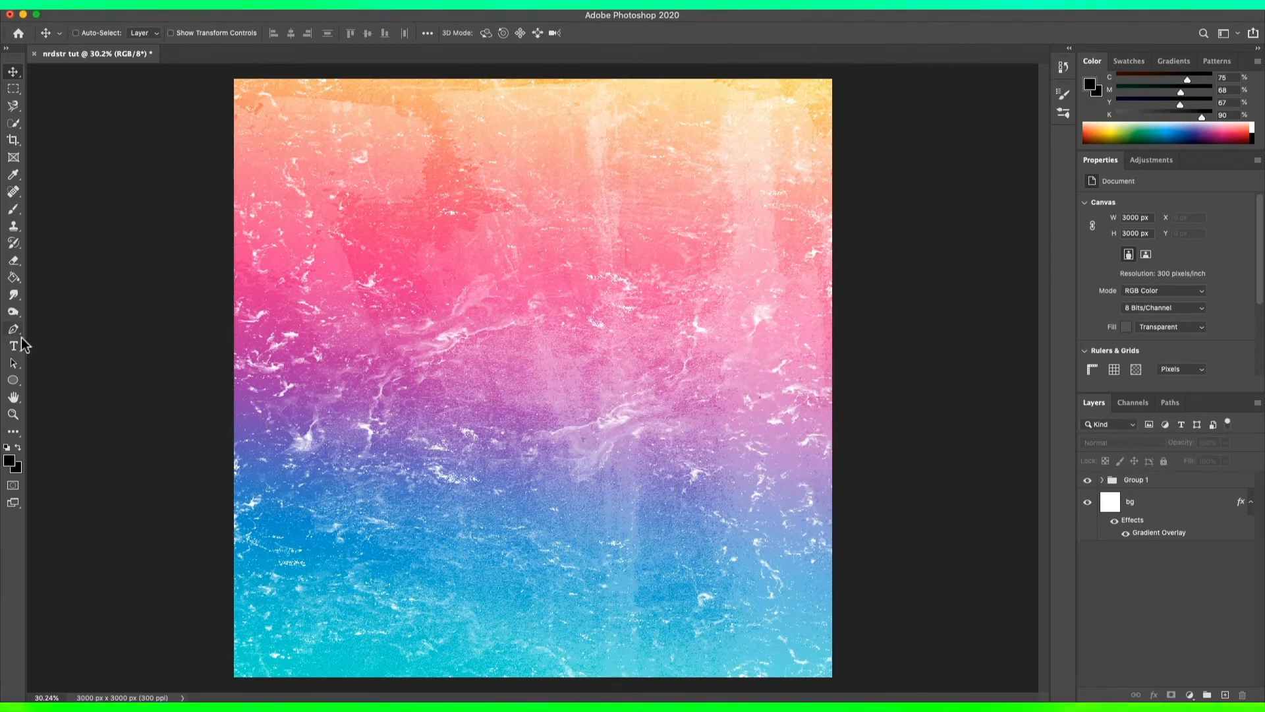
Mask the texture group to a centred square selection so a plain gradient border remains around it.
{"action": "left_click_drag", "start_coordinate": [698, 567], "coordinate": [746, 581]}
{"action": "left_click_drag", "start_coordinate": [556, 318], "coordinate": [536, 288]}
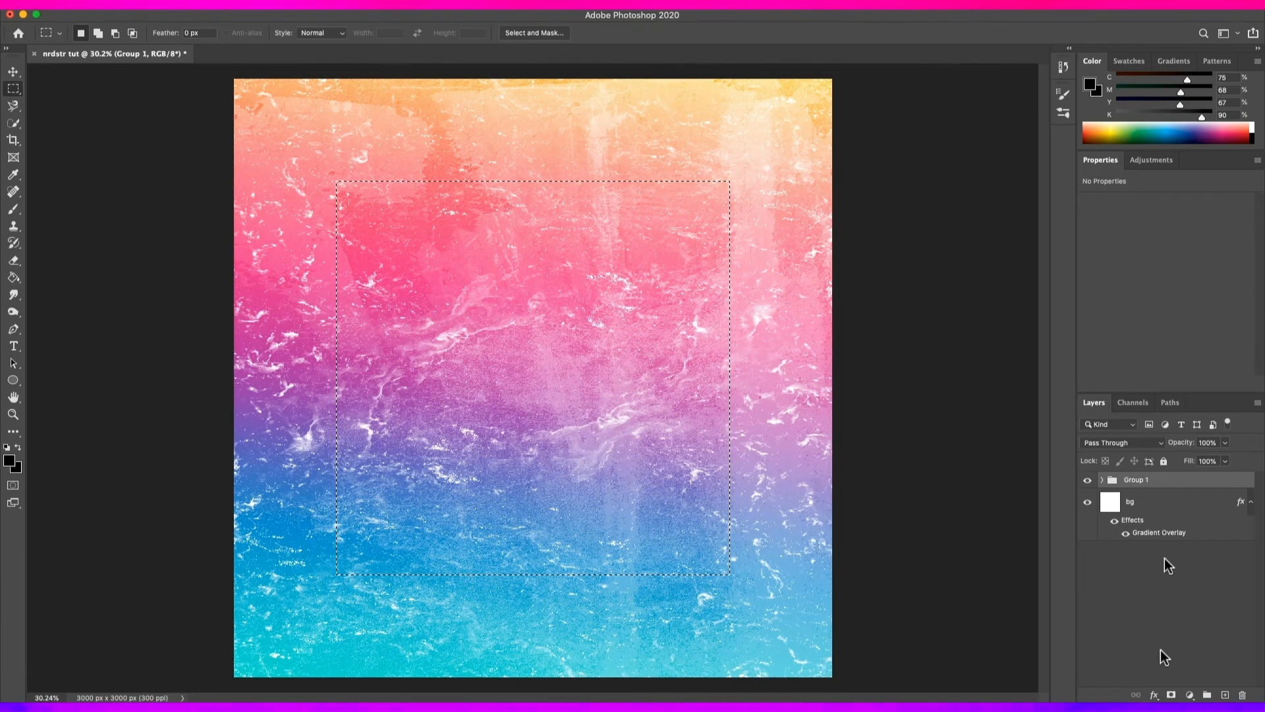
{"action": "left_click", "coordinate": [1173, 695]}
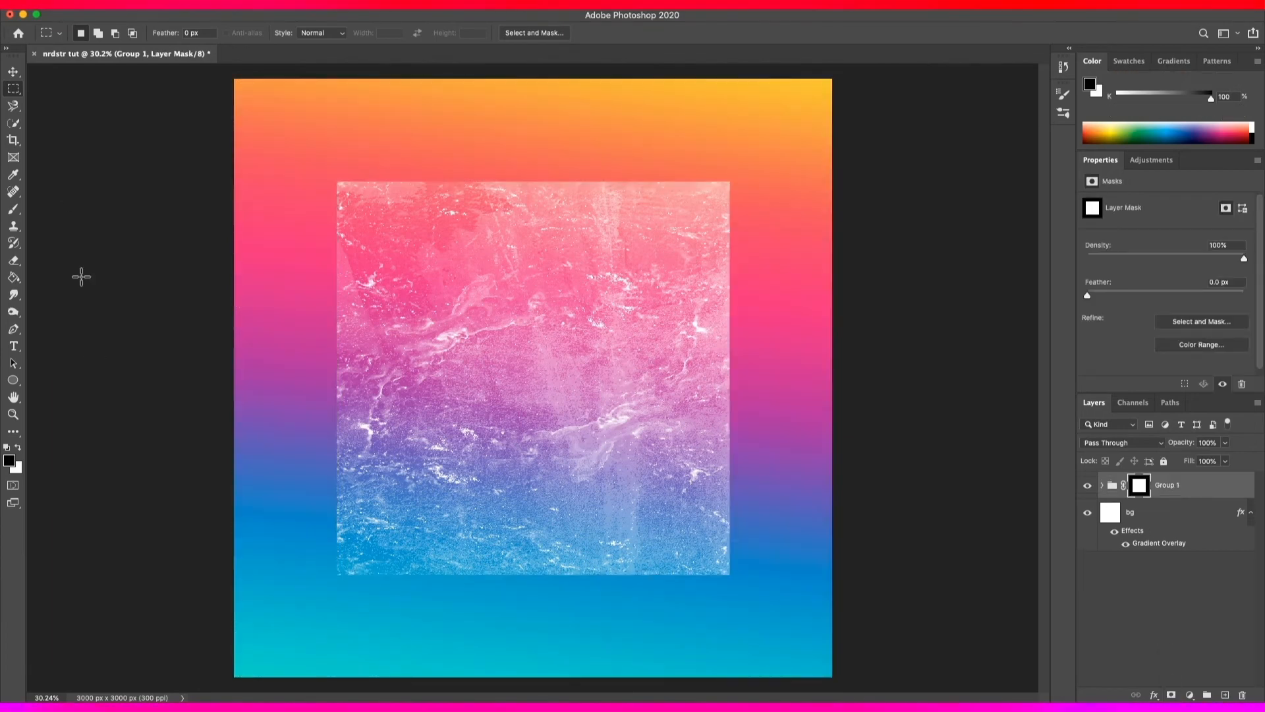
Add a white horizontal text layer reading "n." over the textured square.
{"action": "key", "text": "v"}
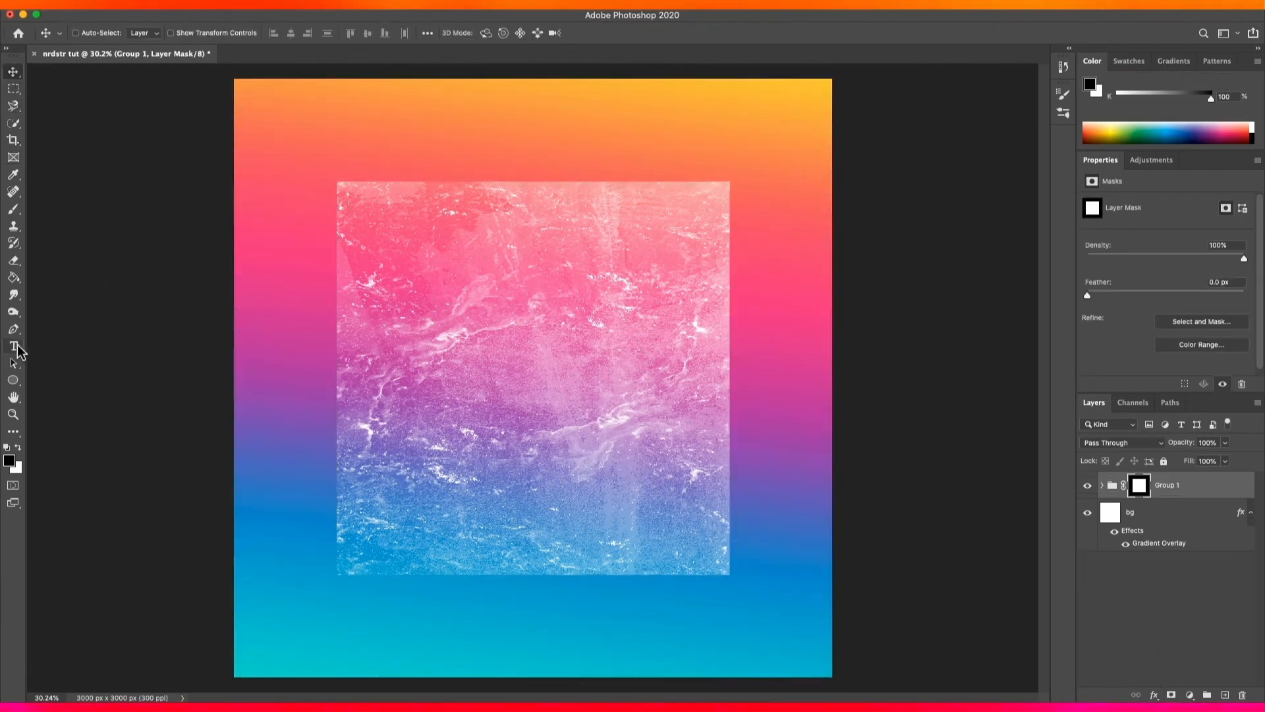
{"action": "key", "text": "t"}
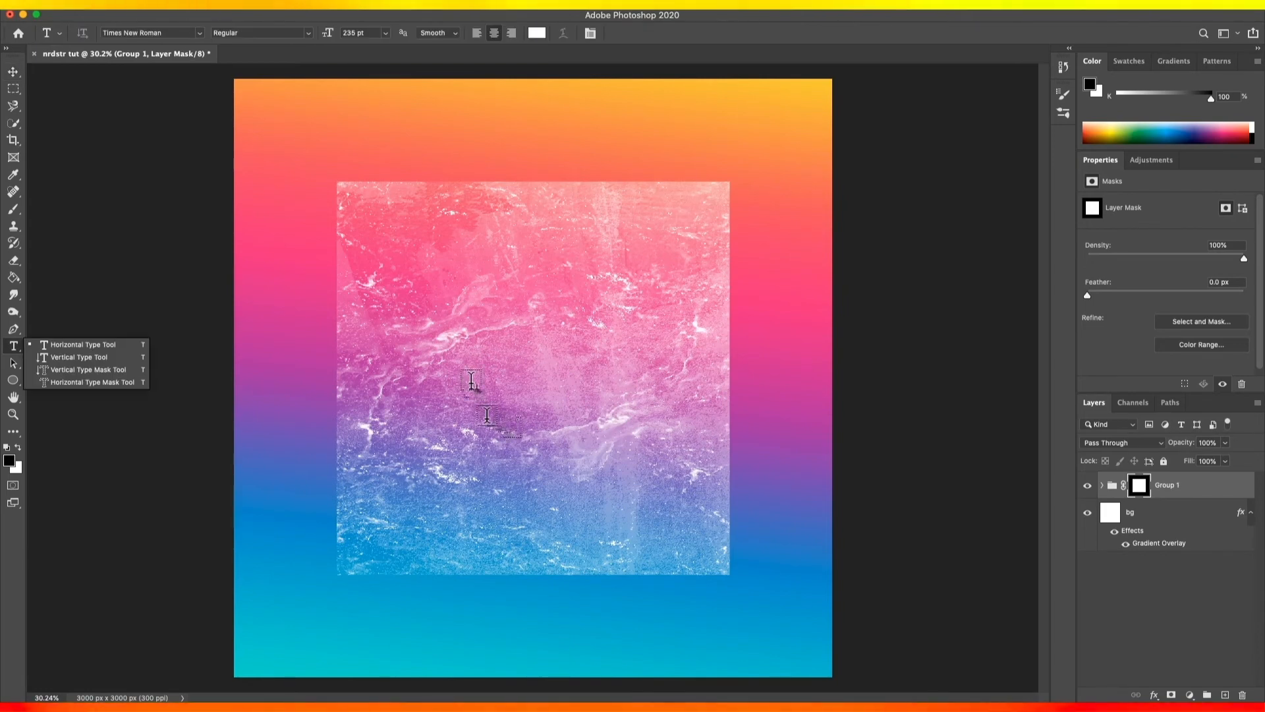
{"action": "left_click", "coordinate": [484, 410]}
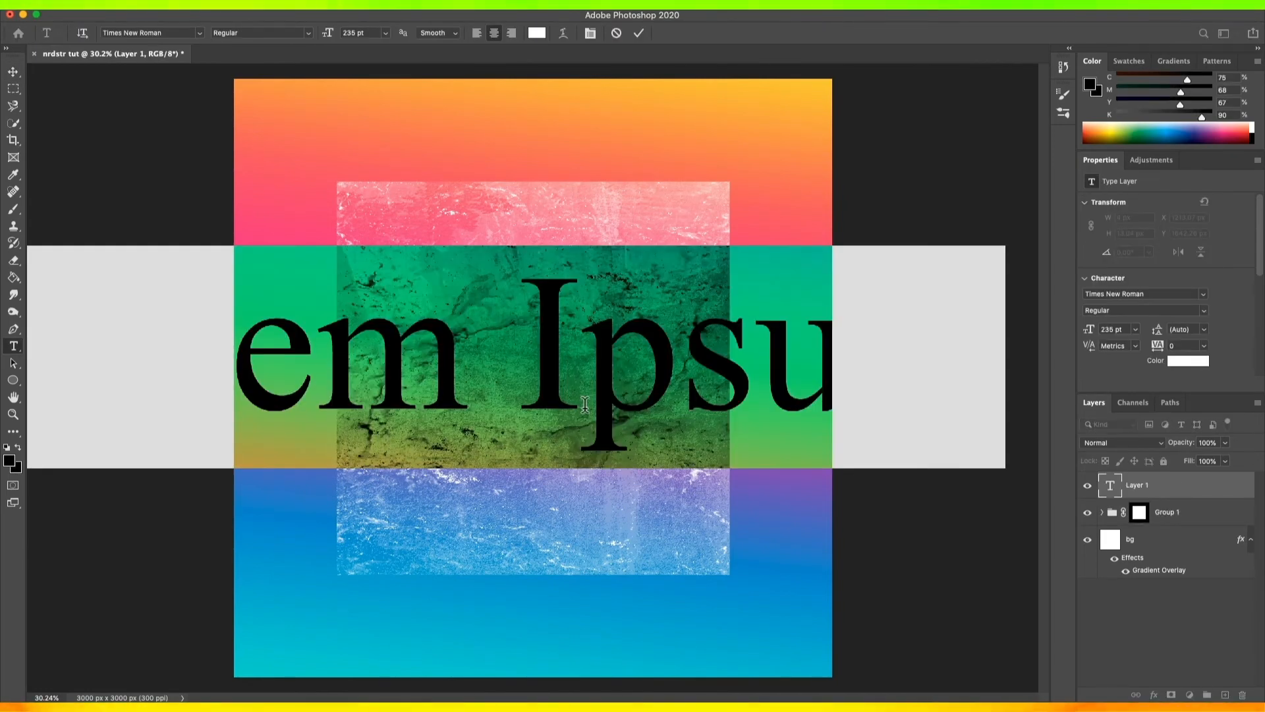
{"action": "type", "text": "n."}
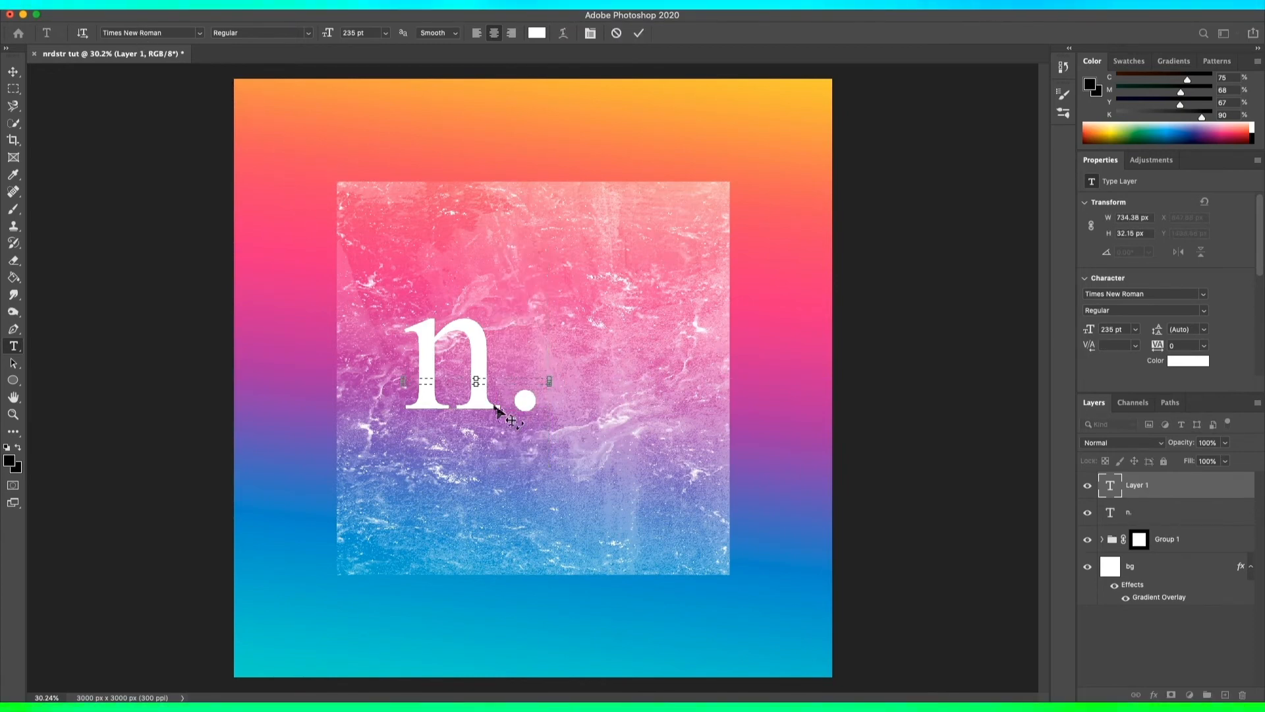
Delete the stray placeholder text layer and set the font of the "n." text to Jaapokki.
{"action": "left_click", "coordinate": [200, 33]}
{"action": "left_click", "coordinate": [373, 119]}
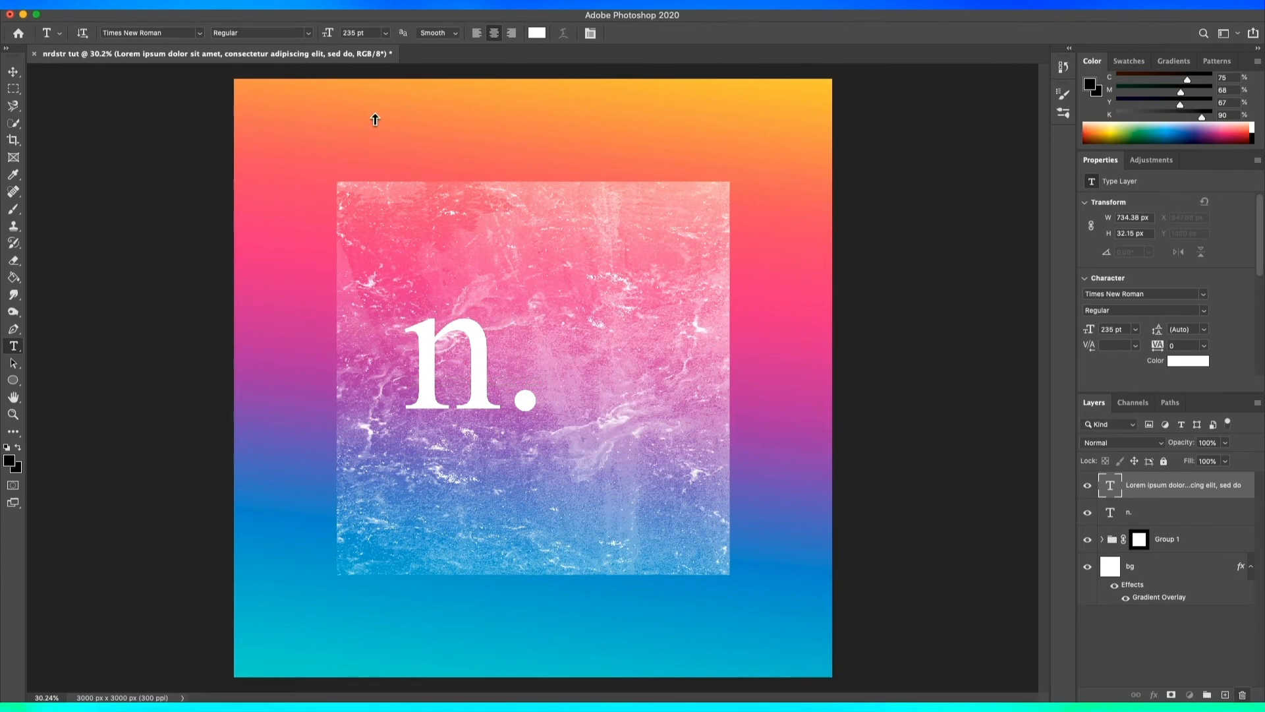
{"action": "key", "text": "Delete"}
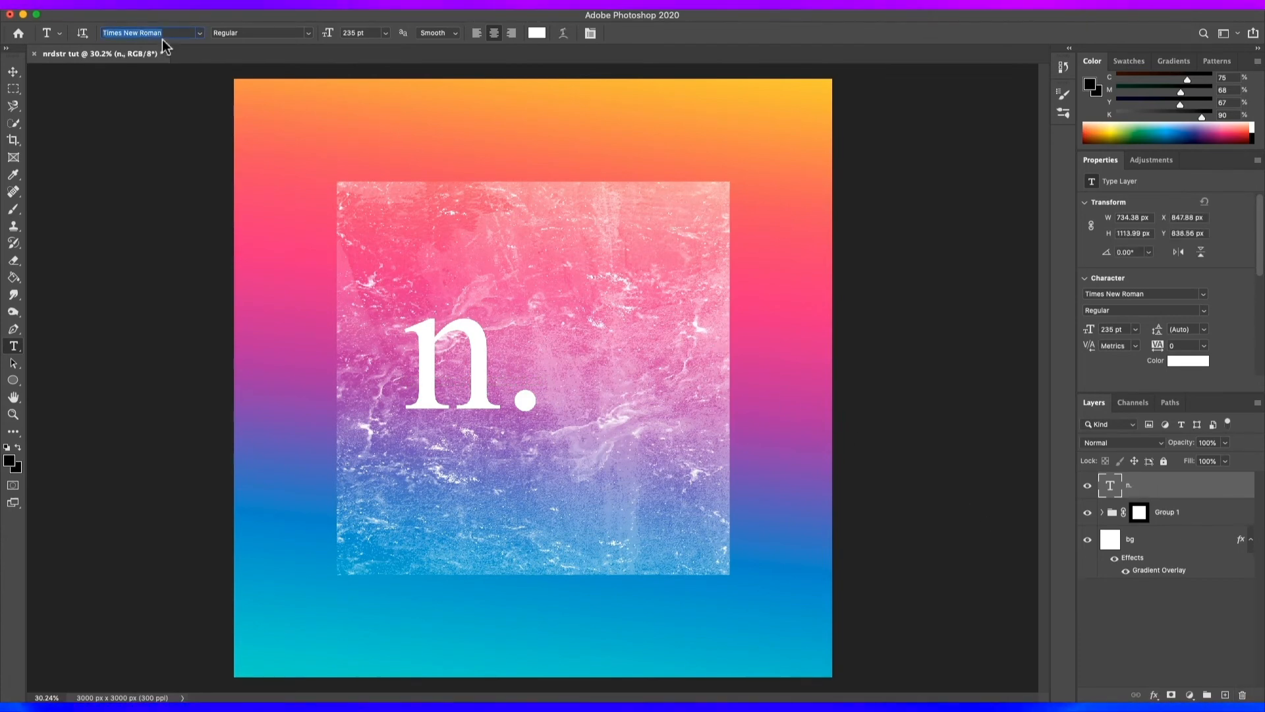
{"action": "type", "text": "jaa"}
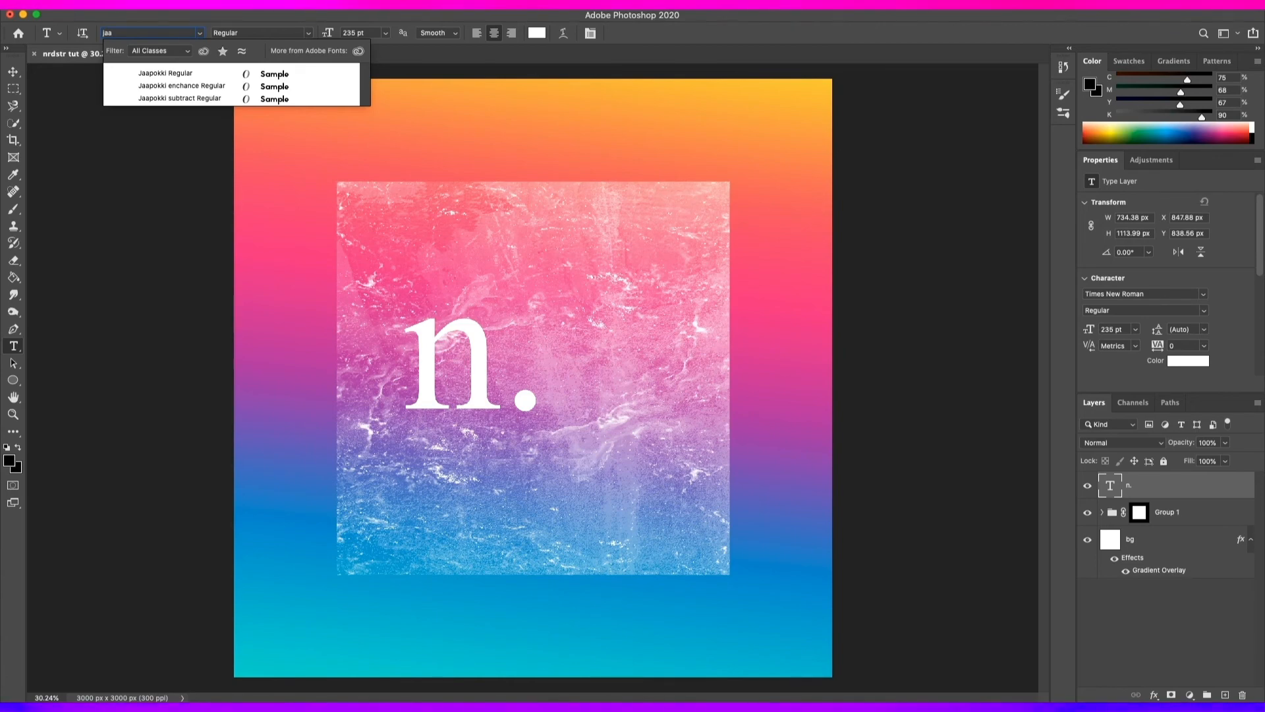
{"action": "key", "text": "Return"}
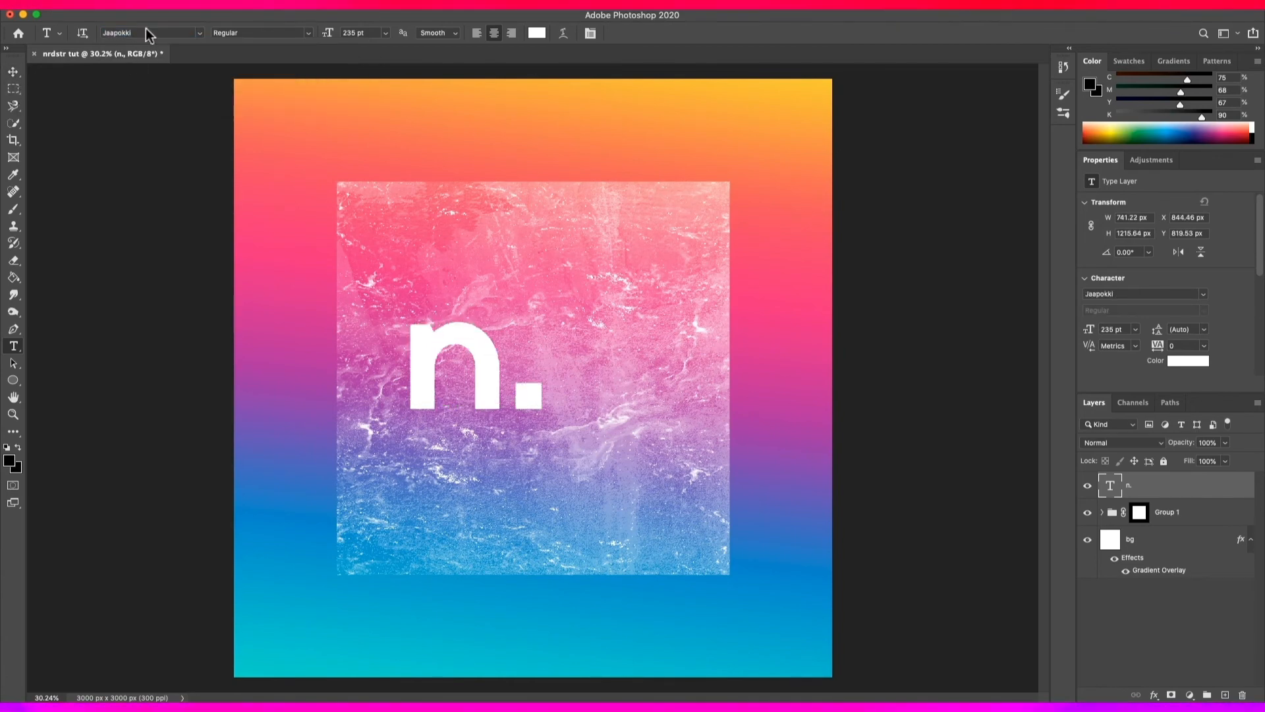
Centre the "n." text horizontally and vertically on the whole canvas.
{"action": "left_click_drag", "start_coordinate": [510, 362], "coordinate": [593, 400]}
{"action": "key", "text": "ctrl+a"}
{"action": "left_click", "coordinate": [291, 33]}
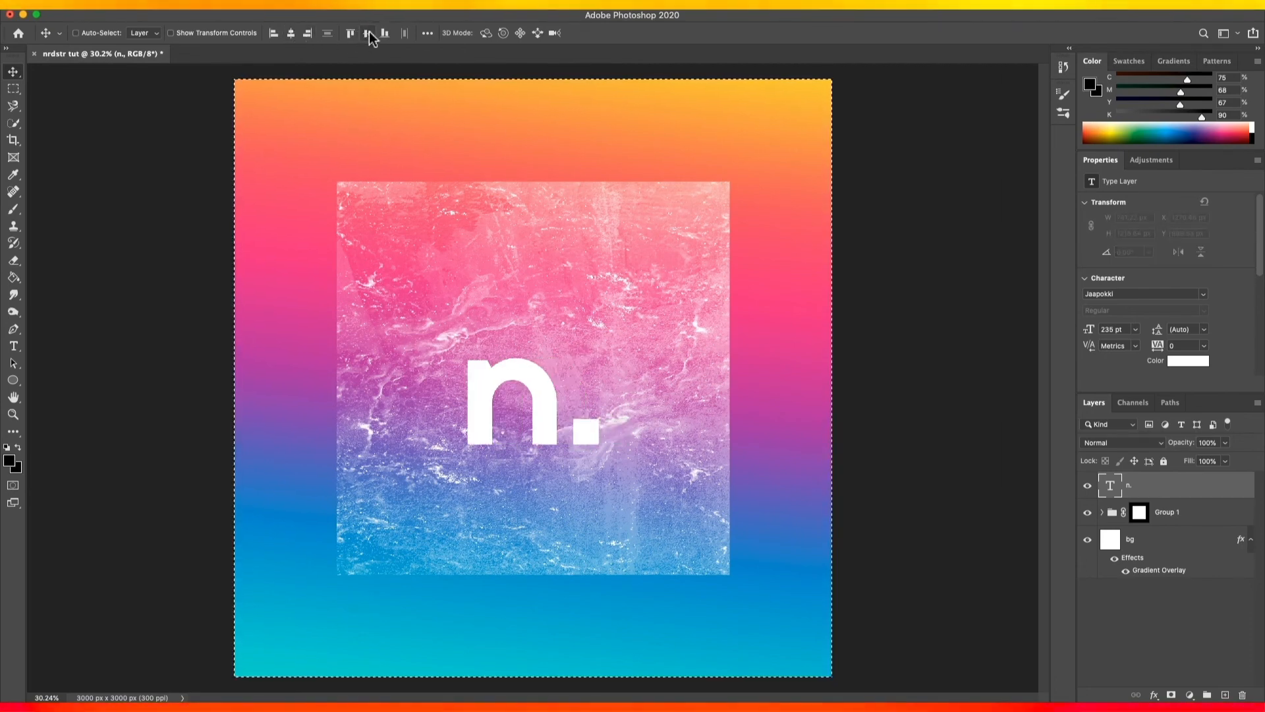
{"action": "left_click", "coordinate": [368, 33]}
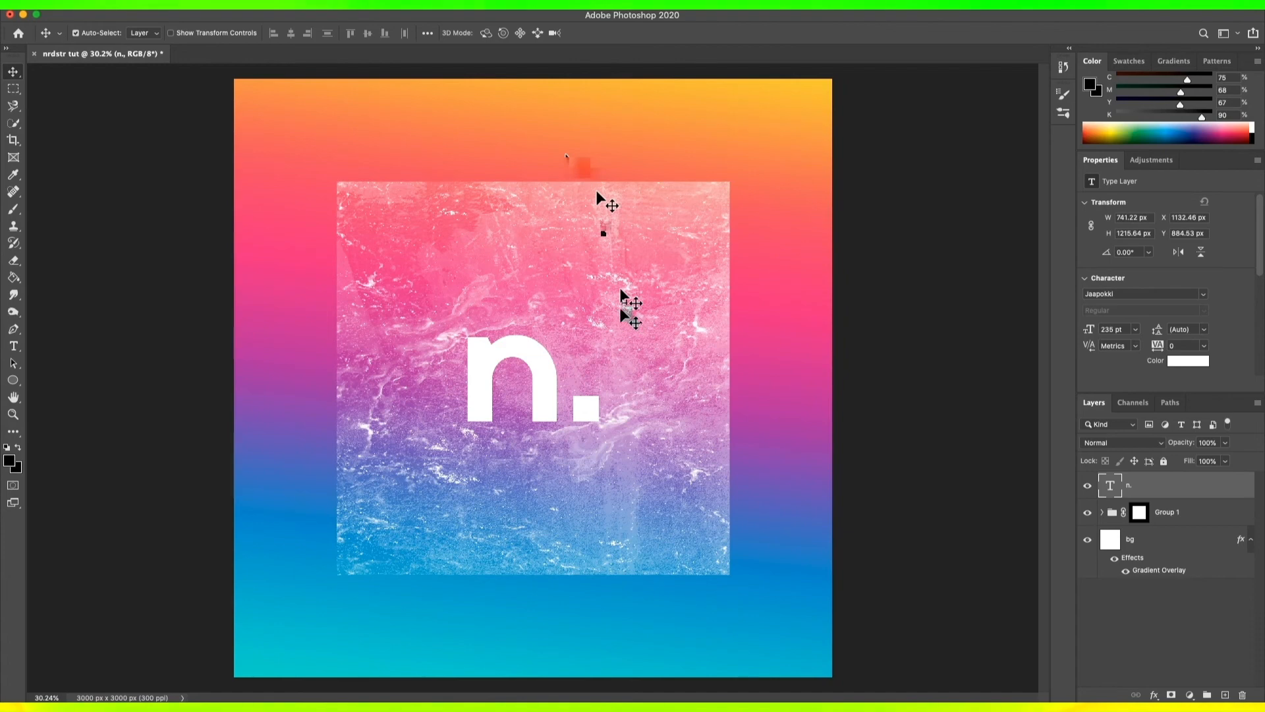
Scale the "n." text up proportionally from its centre to about 202%.
{"action": "key", "text": "super+t"}
{"action": "left_click_drag", "start_coordinate": [682, 176], "coordinate": [716, 153]}
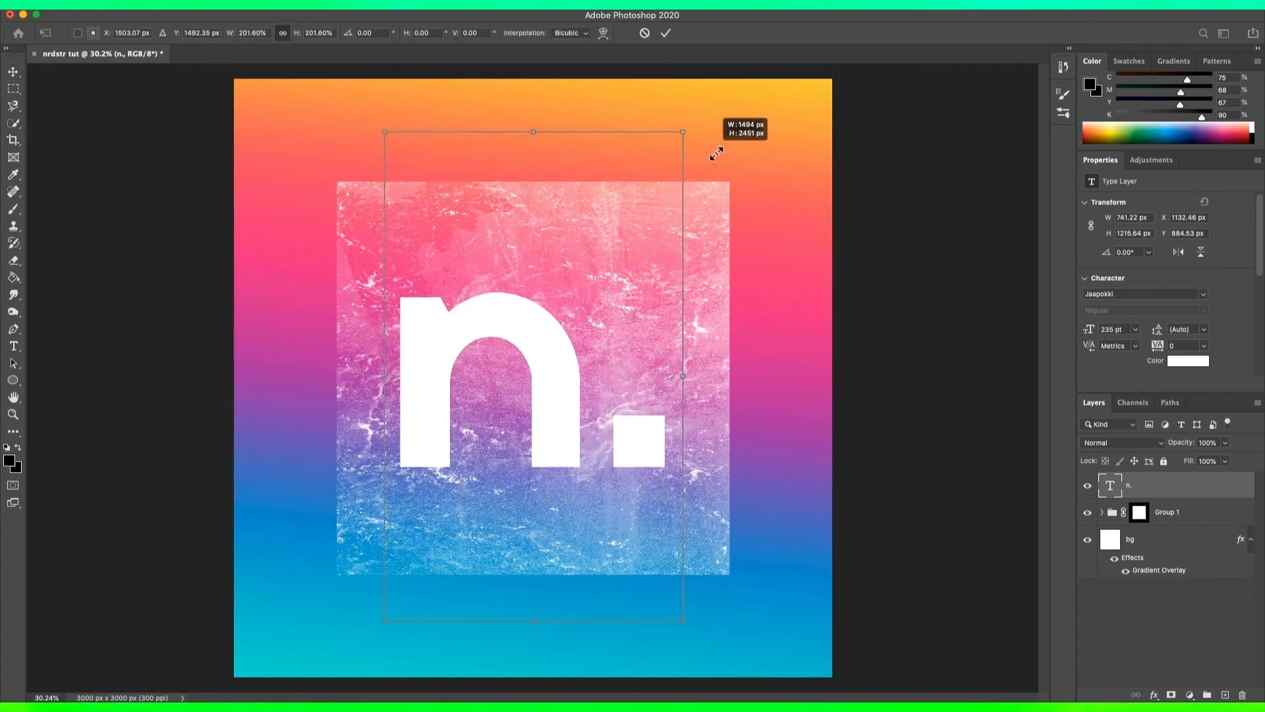
{"action": "left_click", "coordinate": [10, 70]}
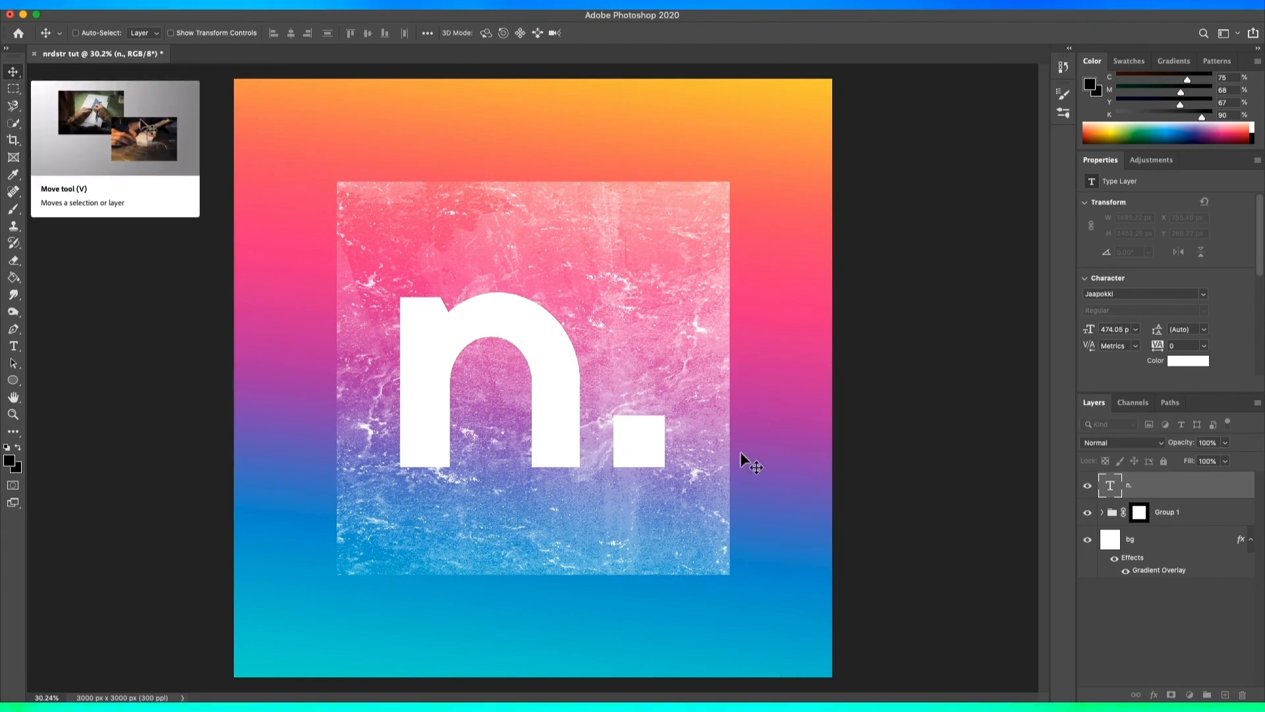
Group the "n." text layer with the masked texture group and expand the new group.
{"action": "left_click", "coordinate": [1180, 512], "text": "shift"}
{"action": "key", "text": "super+g"}
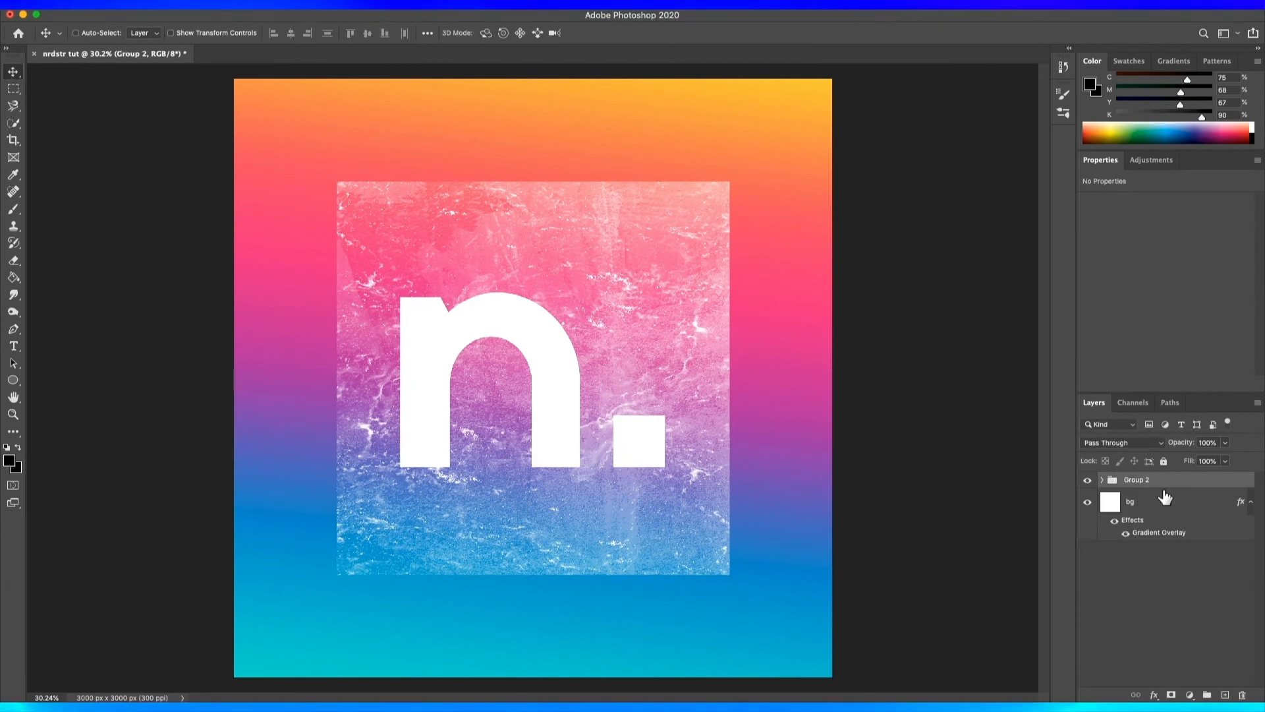
{"action": "left_click", "coordinate": [1103, 480]}
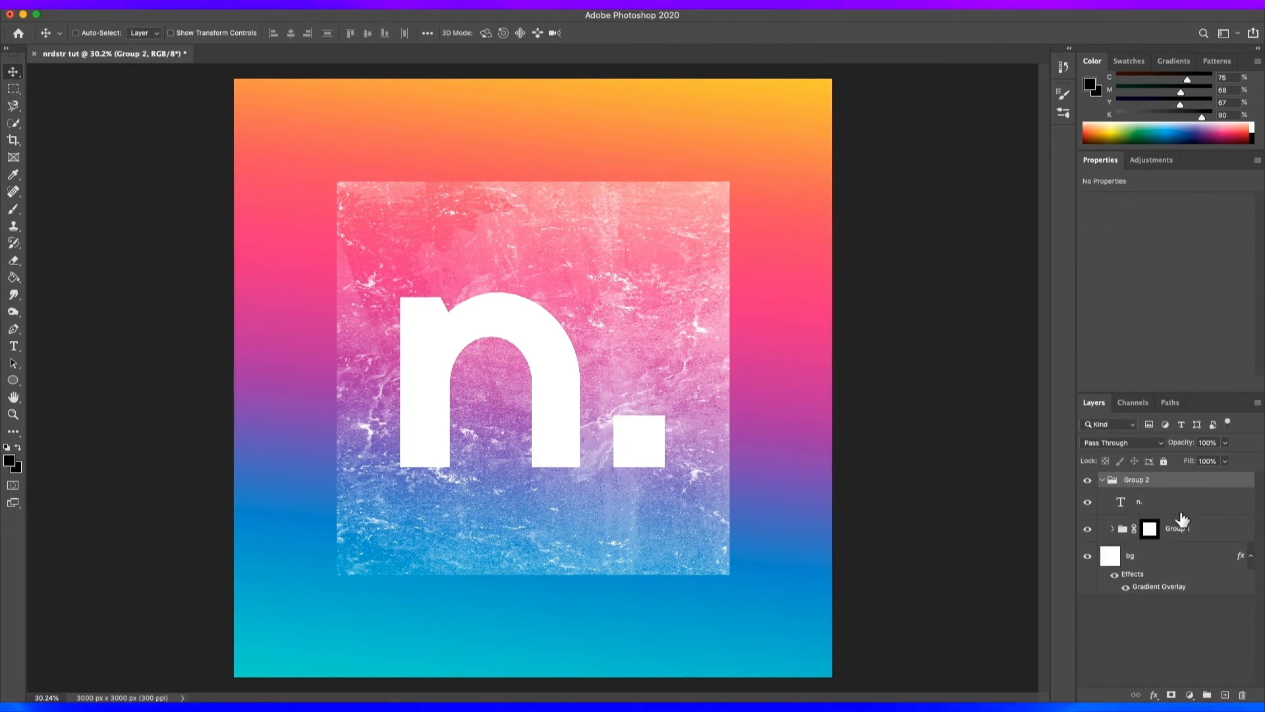
In the "n." layer's blending options, set Fill Opacity to 0% and Knockout to Shallow.
{"action": "left_click", "coordinate": [1150, 508]}
{"action": "double_click", "coordinate": [1201, 504]}
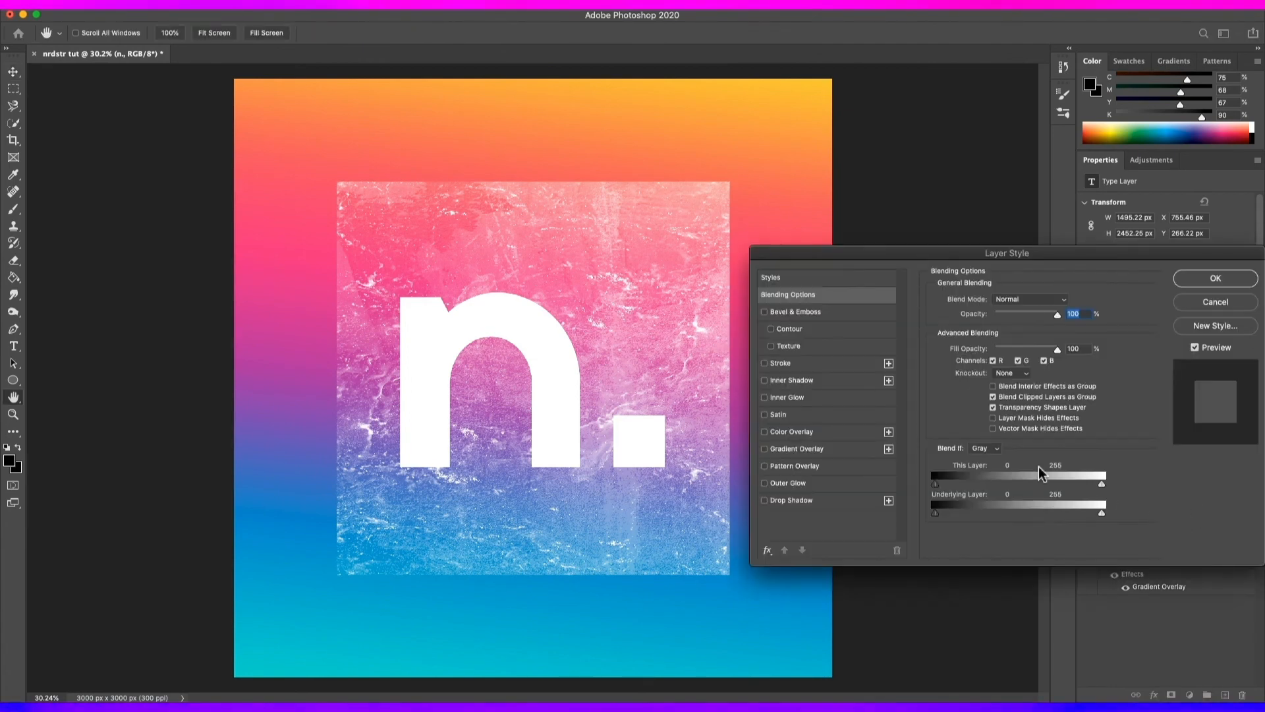
{"action": "left_click_drag", "start_coordinate": [1057, 349], "coordinate": [980, 349]}
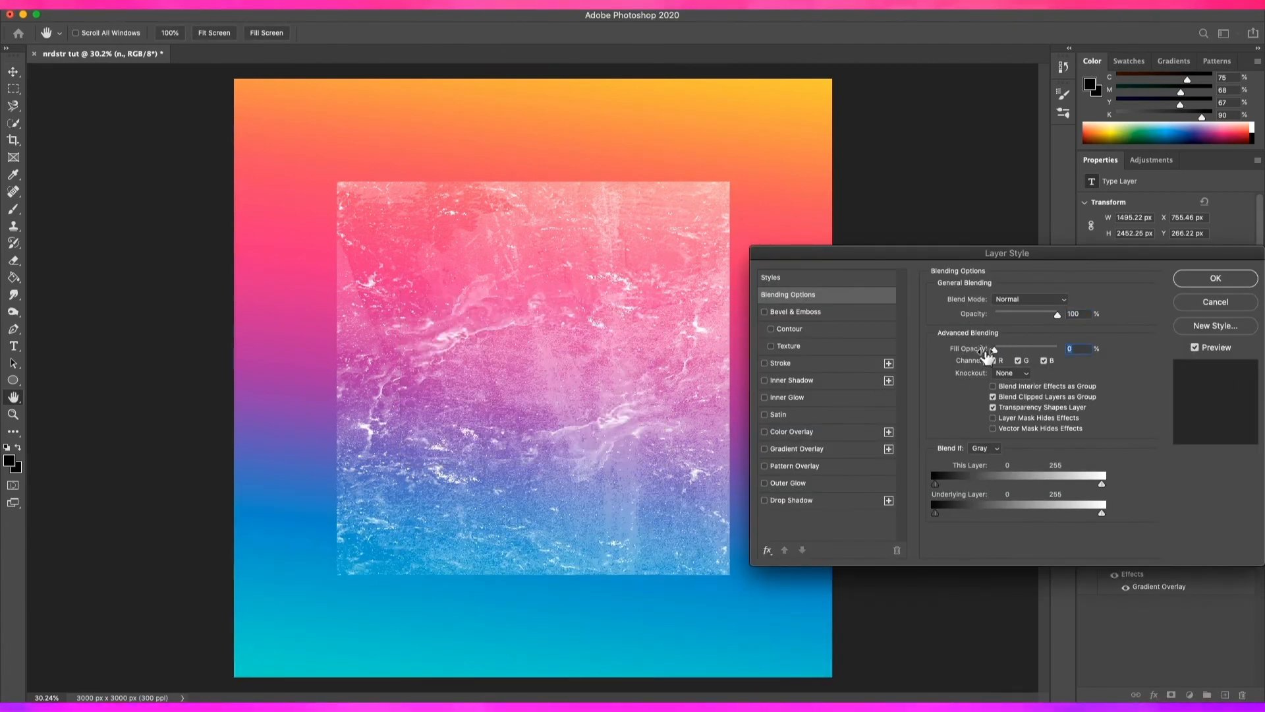
{"action": "left_click", "coordinate": [1010, 383]}
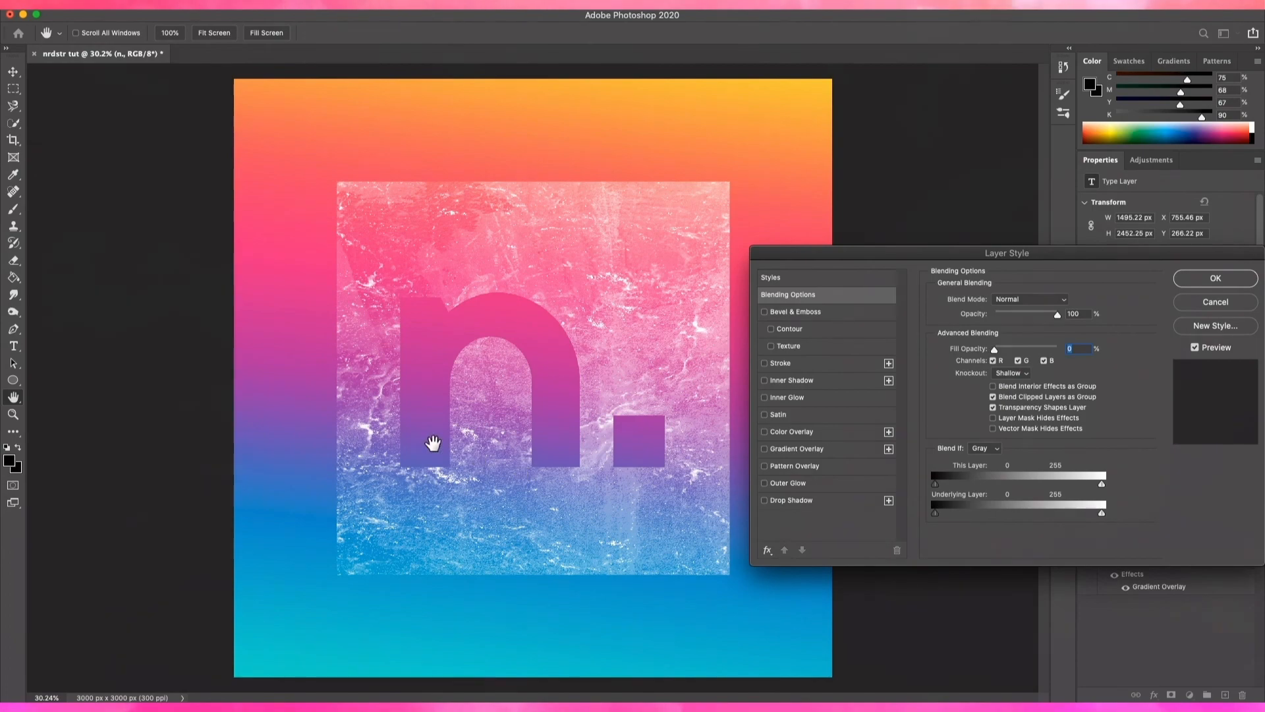